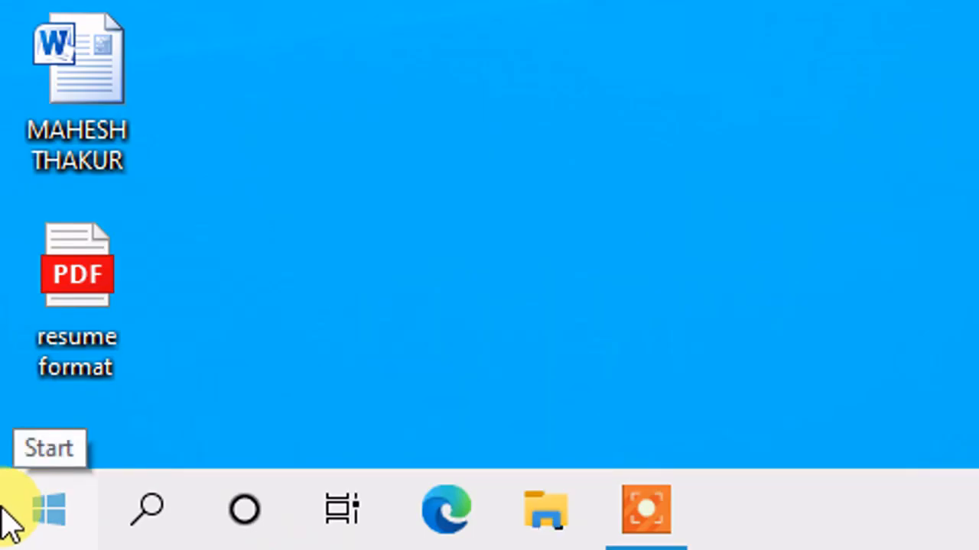
- Search the installed apps for Notepad and launch it
left_click(3, 535)
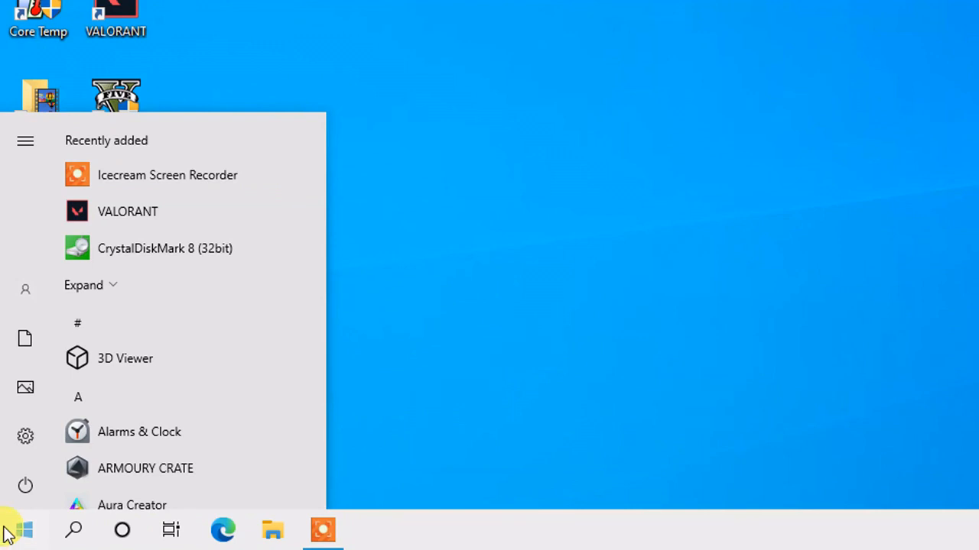
type("notep")
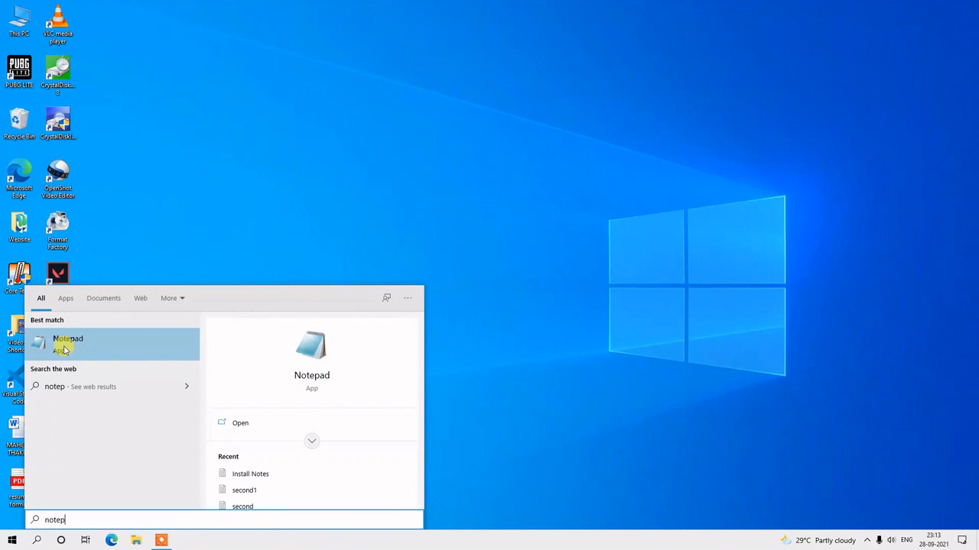
left_click(64, 349)
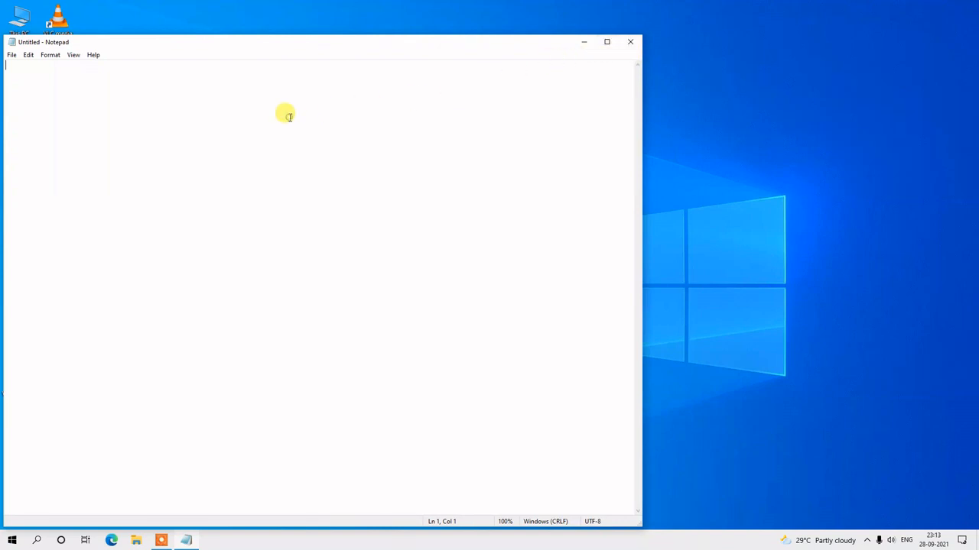
- Minimize and restore the blank Notepad window, and enter the sample text "cxgxcvfdgd"
left_click(582, 43)
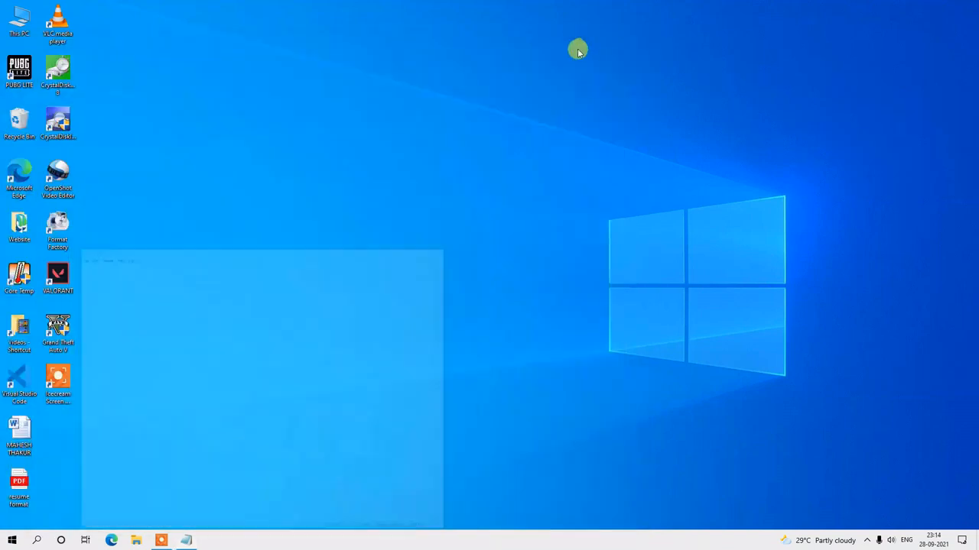
mouse_move(186, 540)
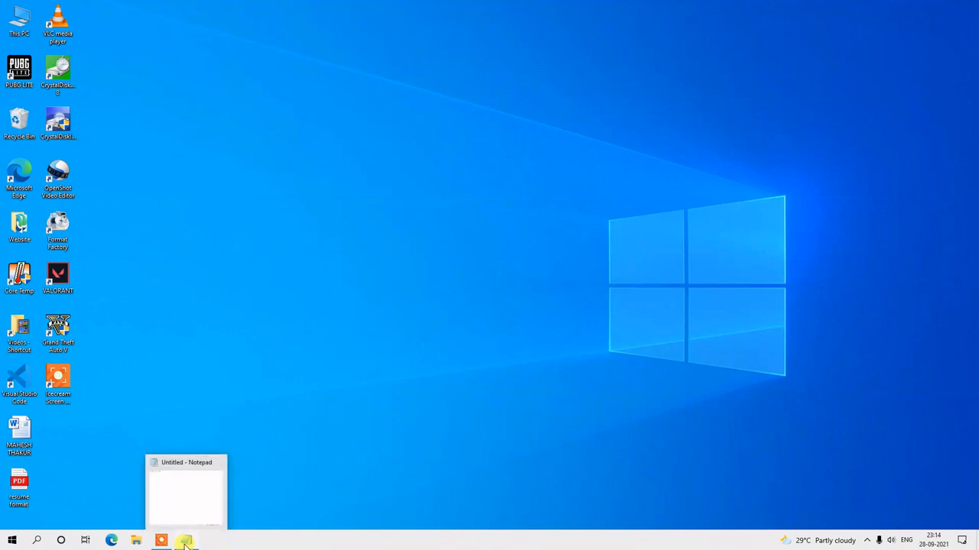
left_click(185, 540)
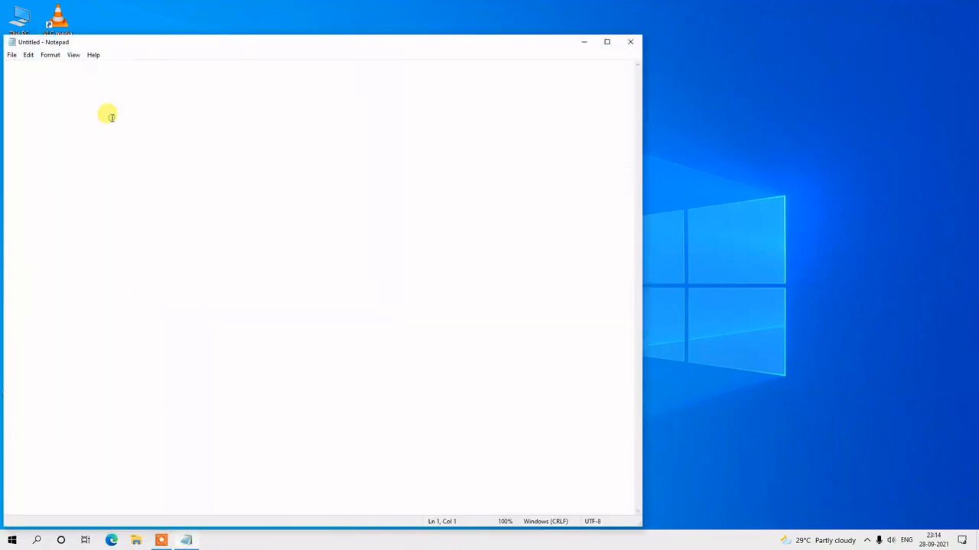
type("cxgxcvfdgd")
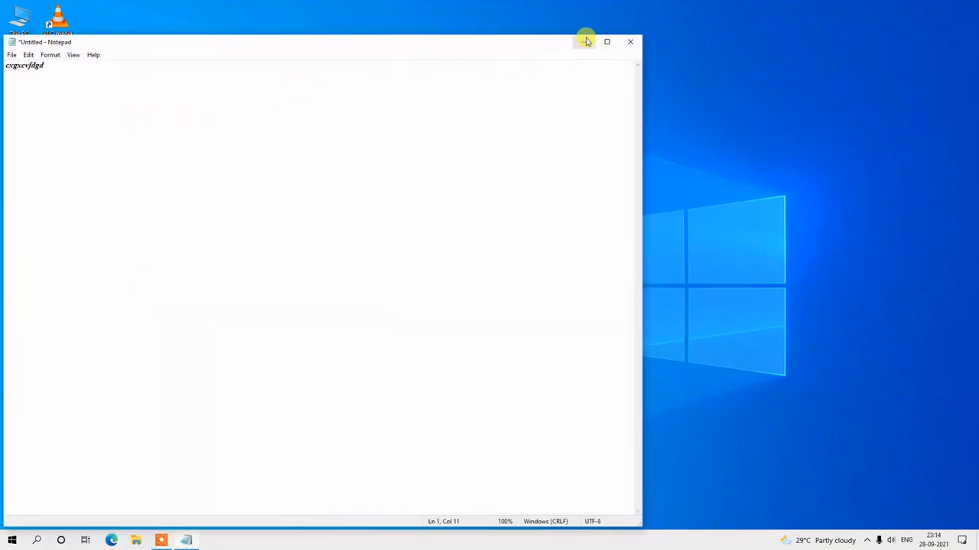
- Minimize and restore the window with the sample text, select the whole text line and maximize the window
left_click(585, 40)
left_click(188, 539)
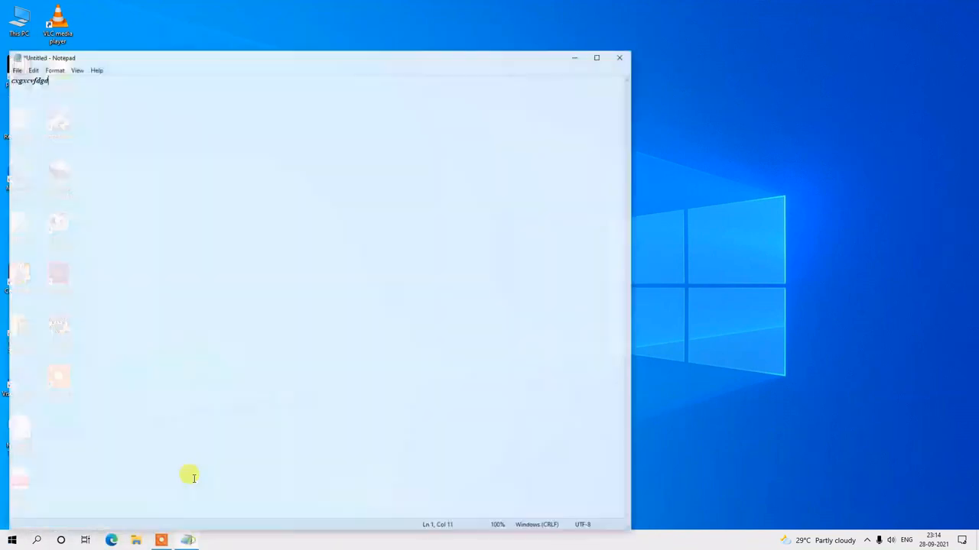
type("d")
left_click_drag(57, 69, 8, 66)
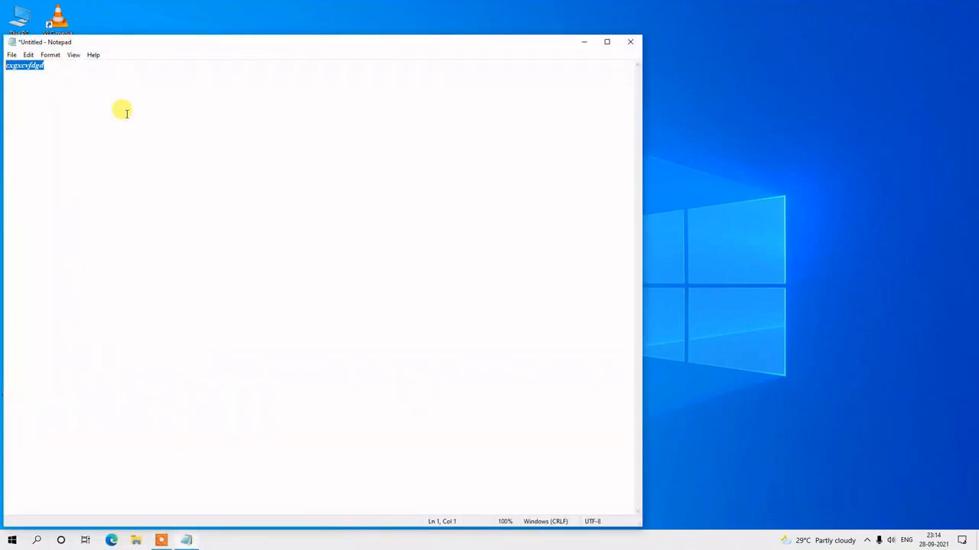
left_click(606, 43)
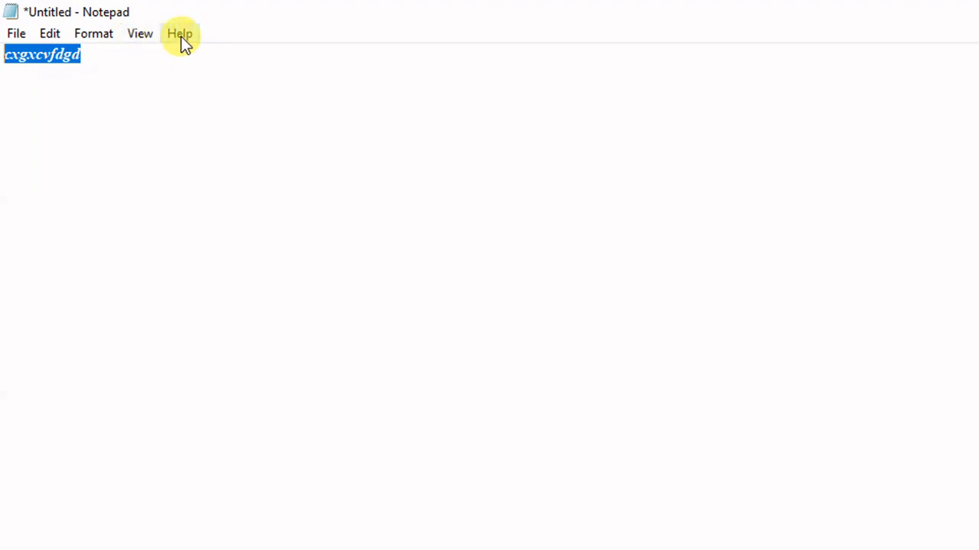
left_click(27, 35)
mouse_move(42, 39)
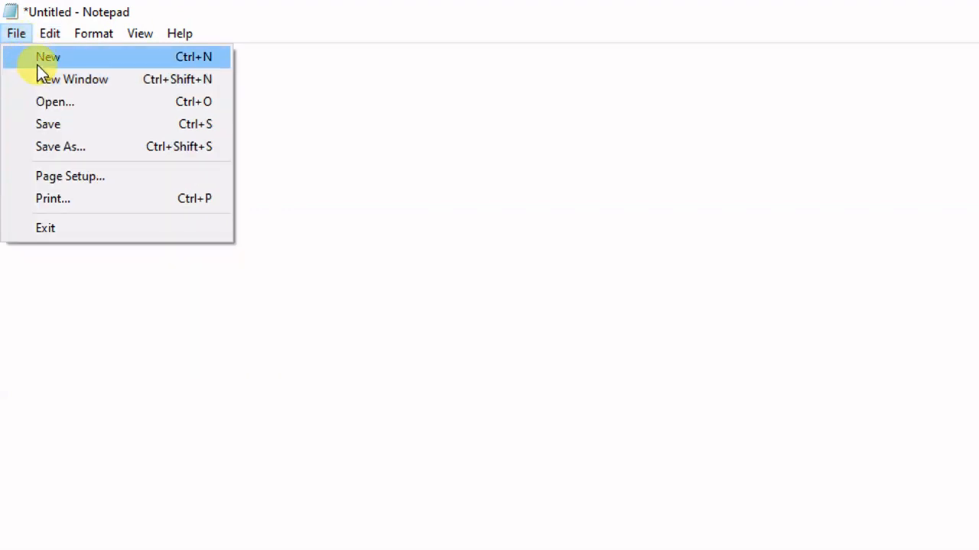
left_click(393, 150)
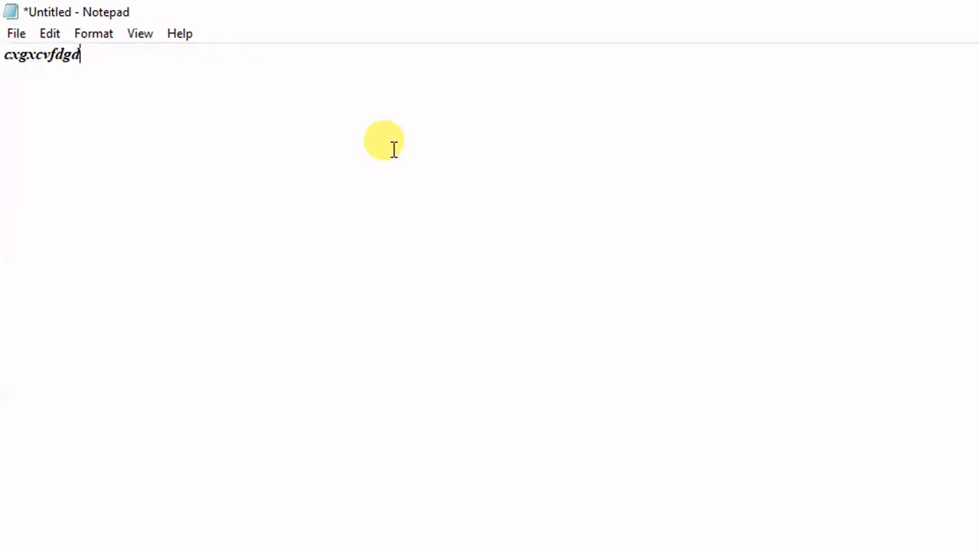
left_click(16, 34)
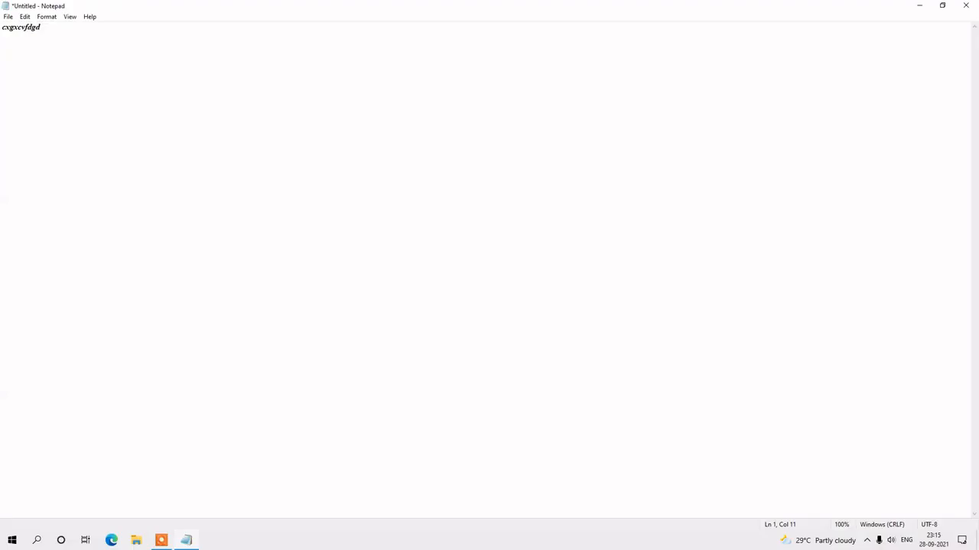
left_click(8, 16)
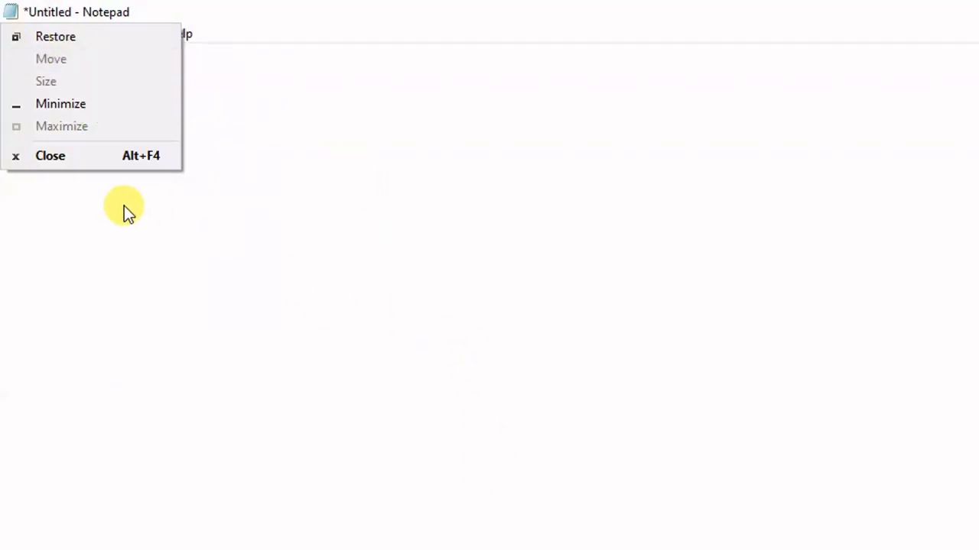
left_click(126, 210)
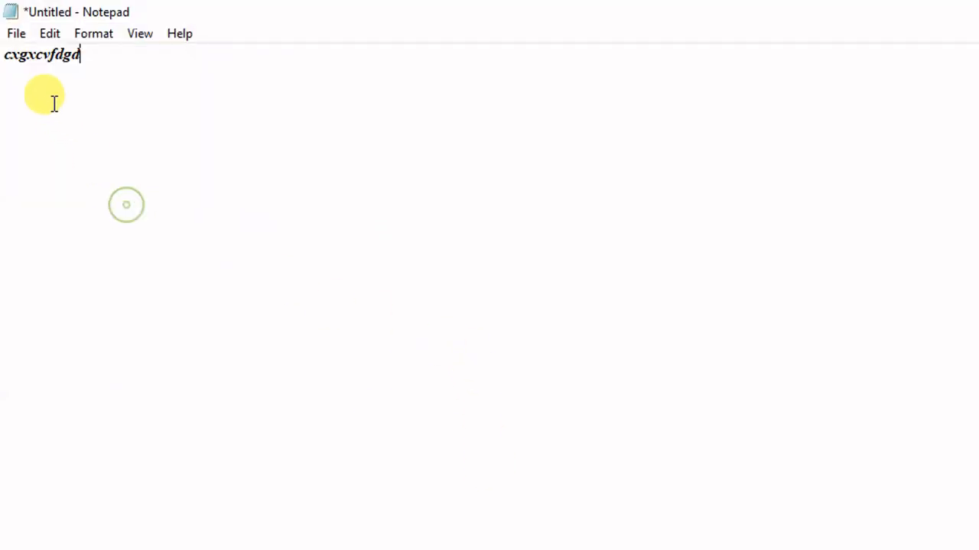
- Start a new document, saving the current text to the Desktop as a text document named "first"
left_click(14, 35)
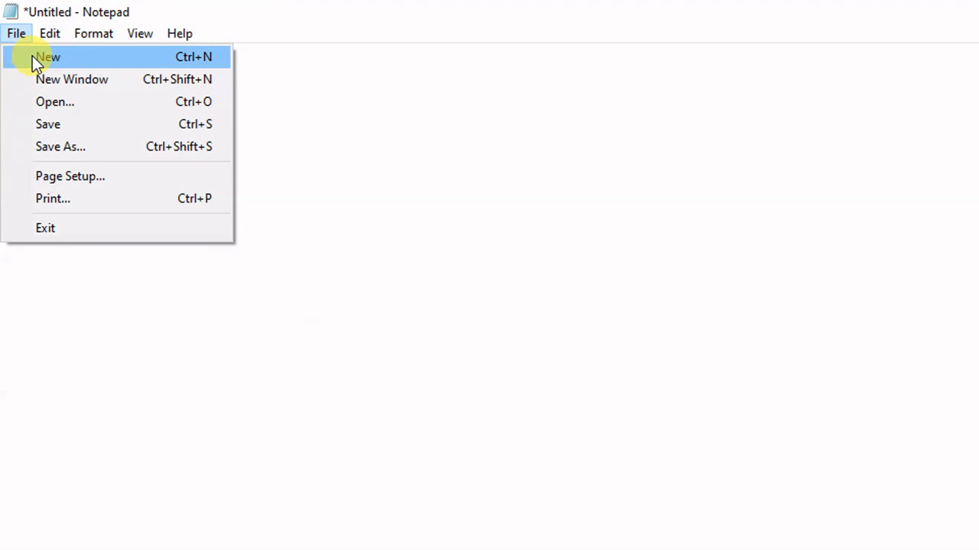
left_click(32, 56)
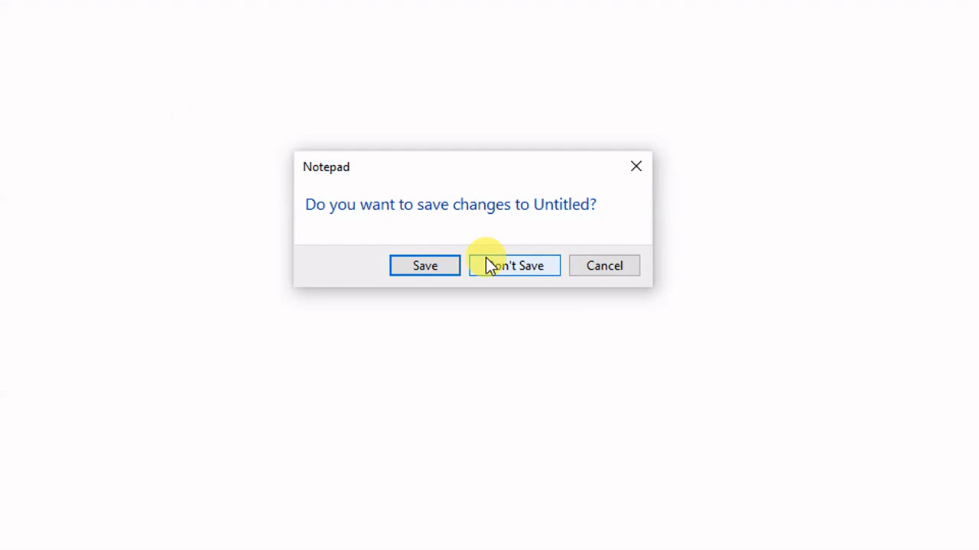
left_click(442, 268)
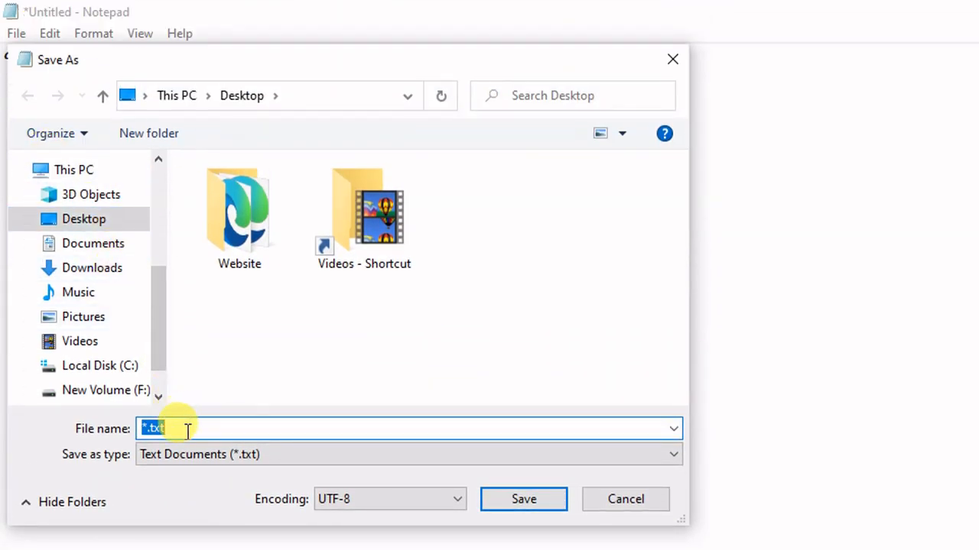
type("sabc")
key("BackSpace")
key("BackSpace")
key("BackSpace")
key("BackSpace")
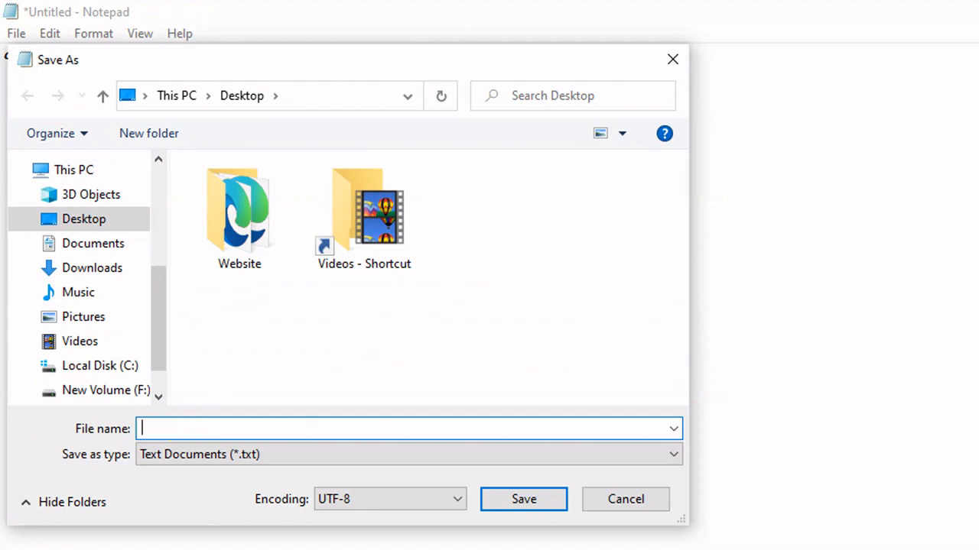
type("first")
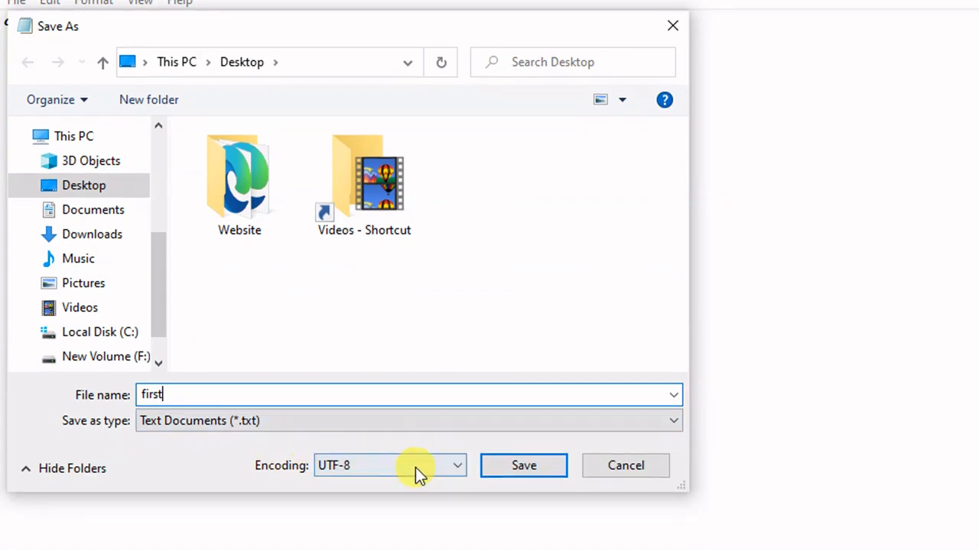
left_click(523, 466)
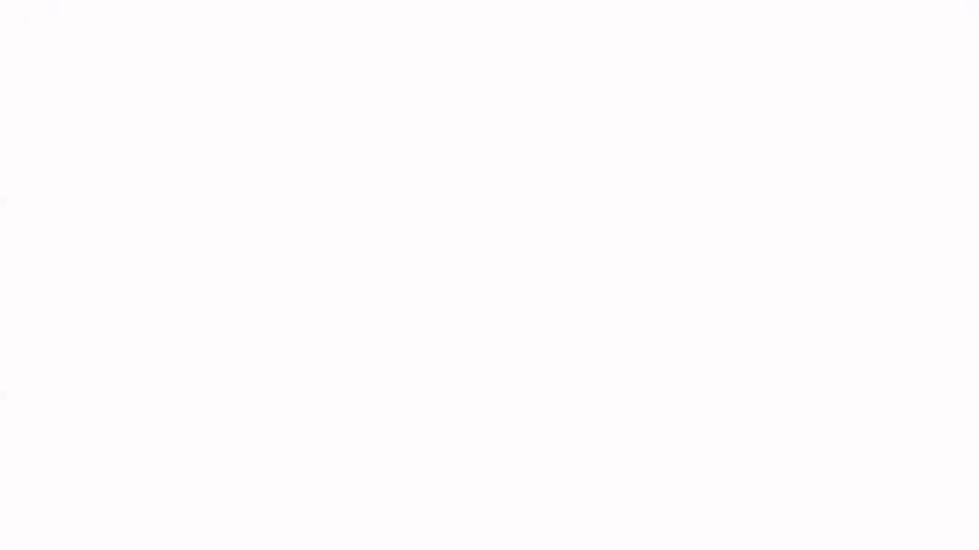
- Check the desktop for the saved file "first" and return to the blank document
left_click(15, 35)
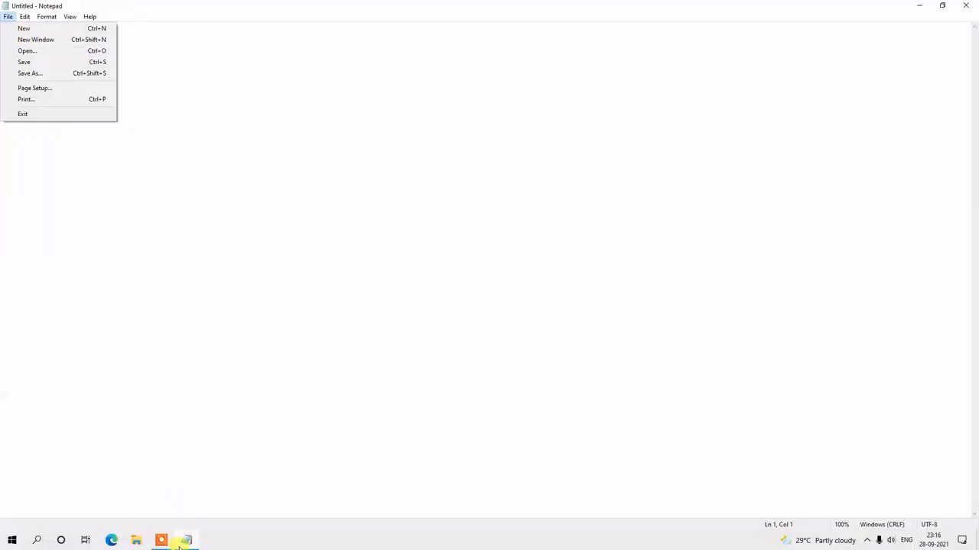
left_click(186, 543)
left_click(186, 543)
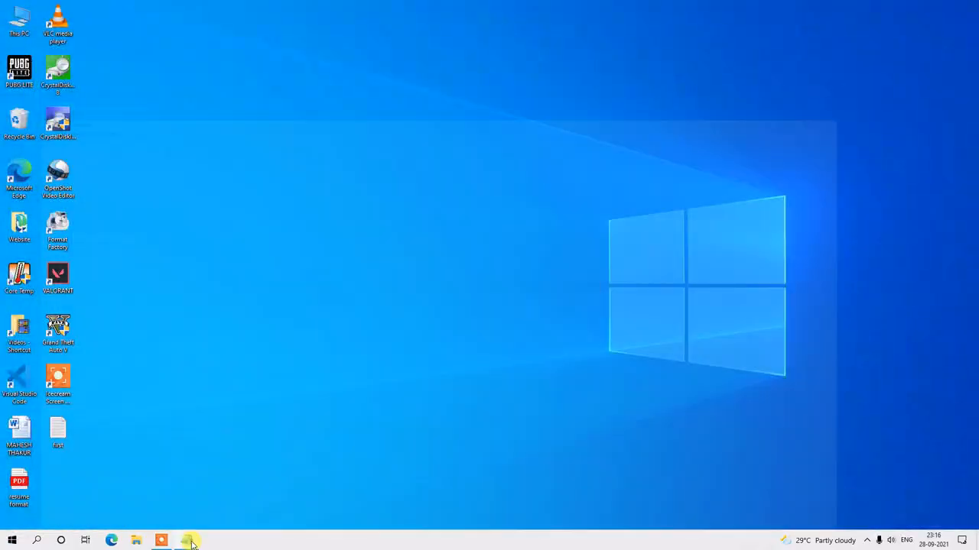
left_click(185, 541)
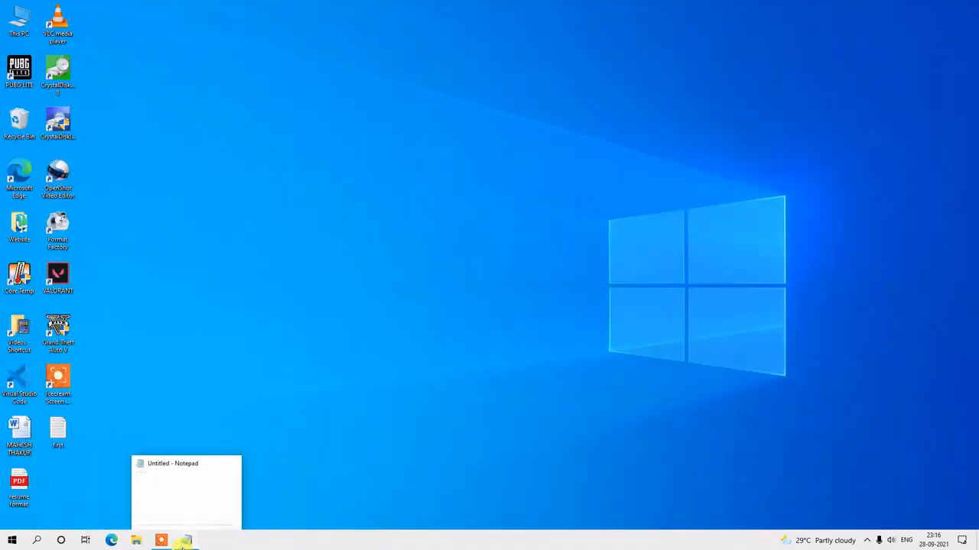
left_click(185, 541)
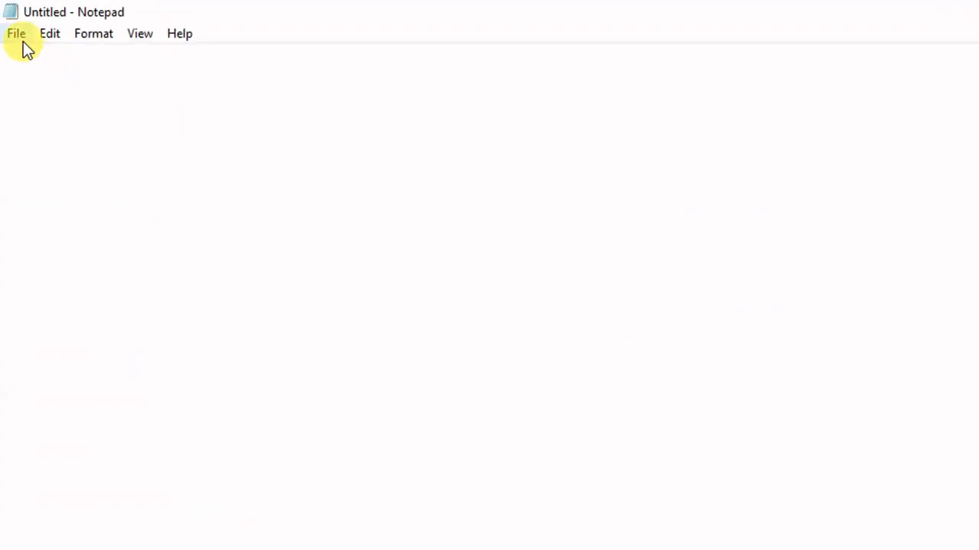
- Open a second Notepad window and move it away from the edge of the first one
left_click(22, 41)
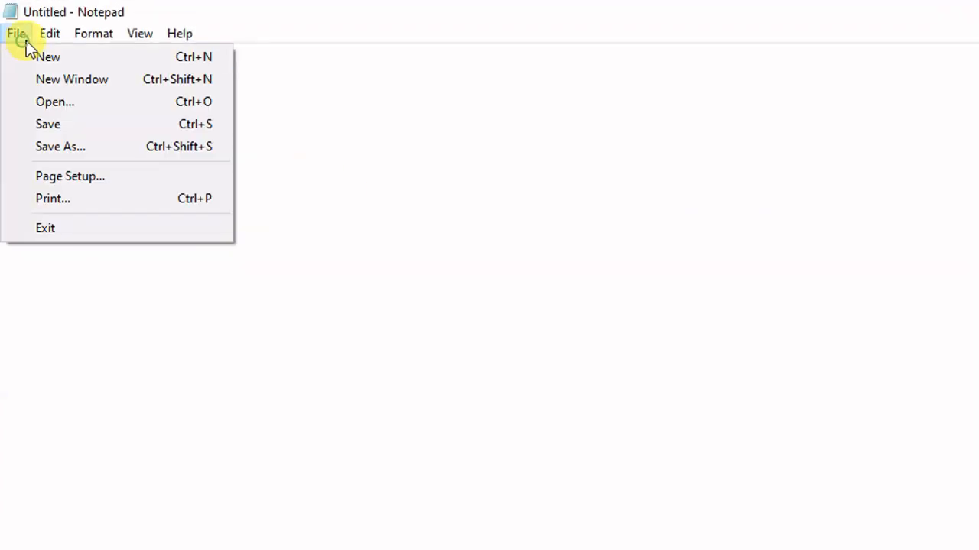
left_click(50, 81)
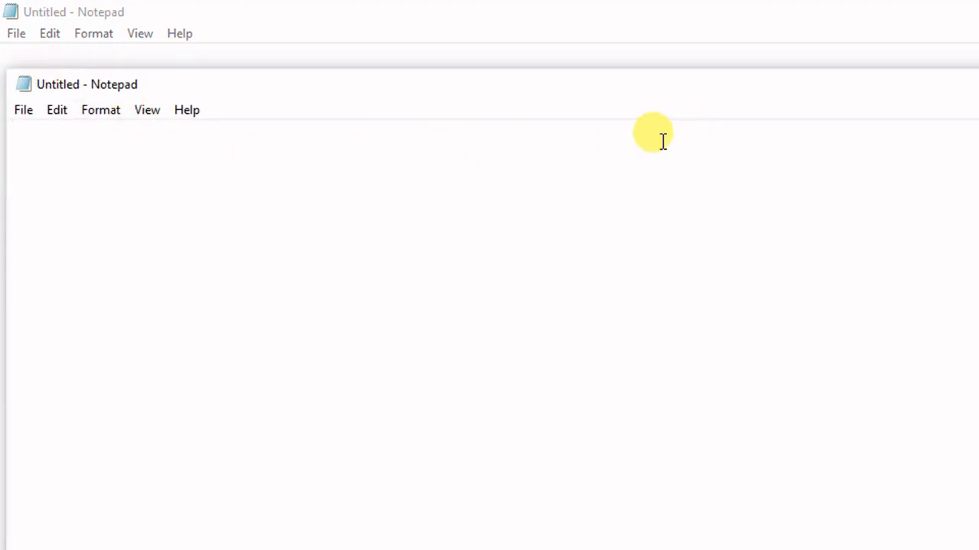
left_click_drag(809, 96, 978, 145)
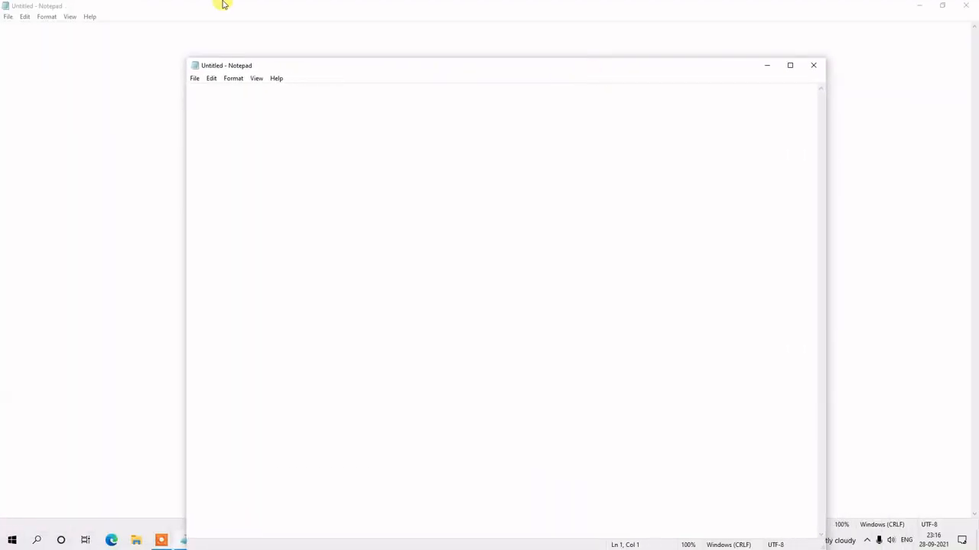
- Switch to the first Notepad window, bring the second one back to the front and maximize it
left_click(217, 9)
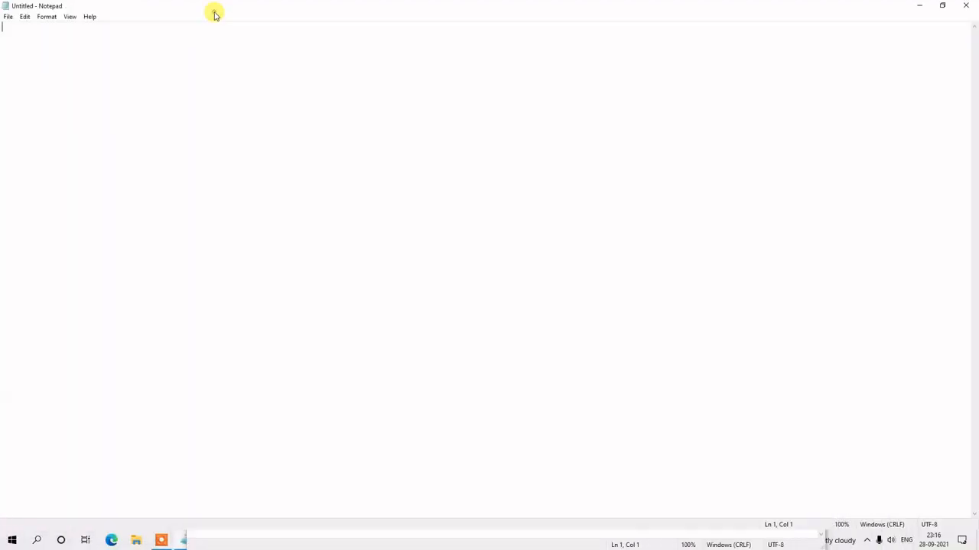
mouse_move(184, 540)
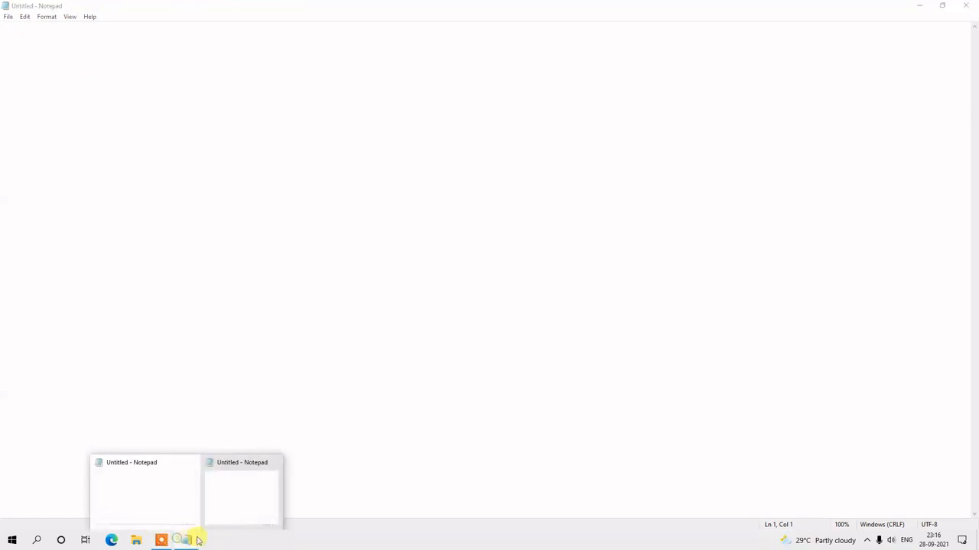
left_click(226, 490)
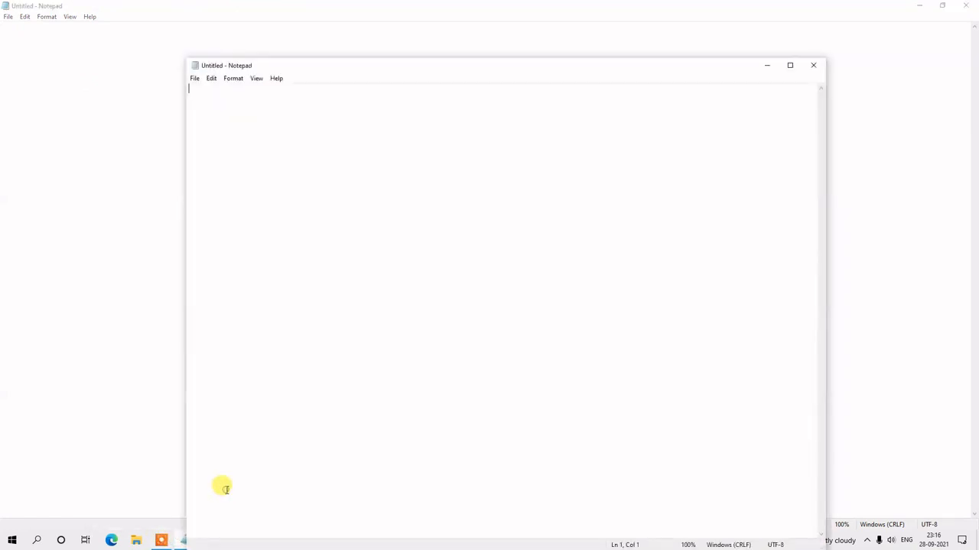
left_click(789, 68)
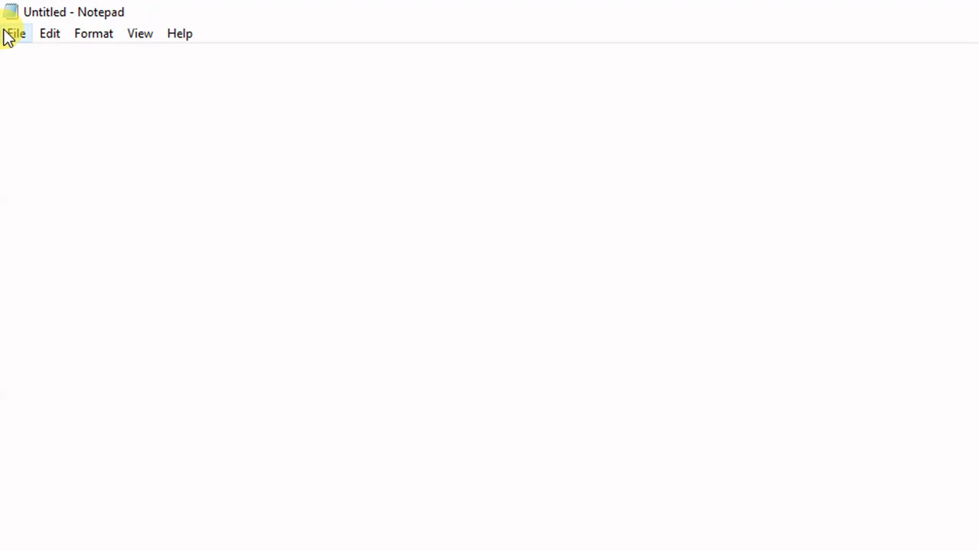
- Open the text document "first" from the Desktop, trying the All Files filter and switching back to Text Documents (*.txt)
left_click(9, 34)
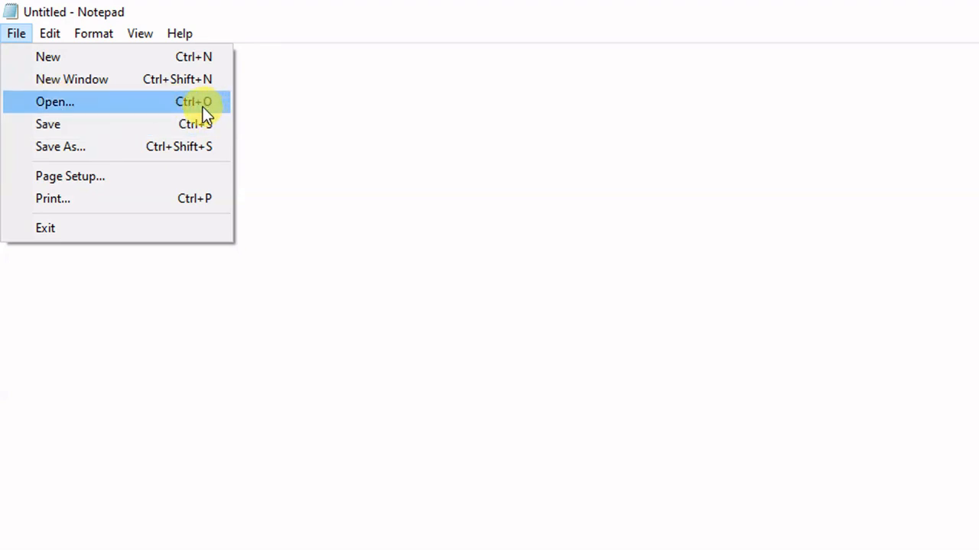
left_click(69, 102)
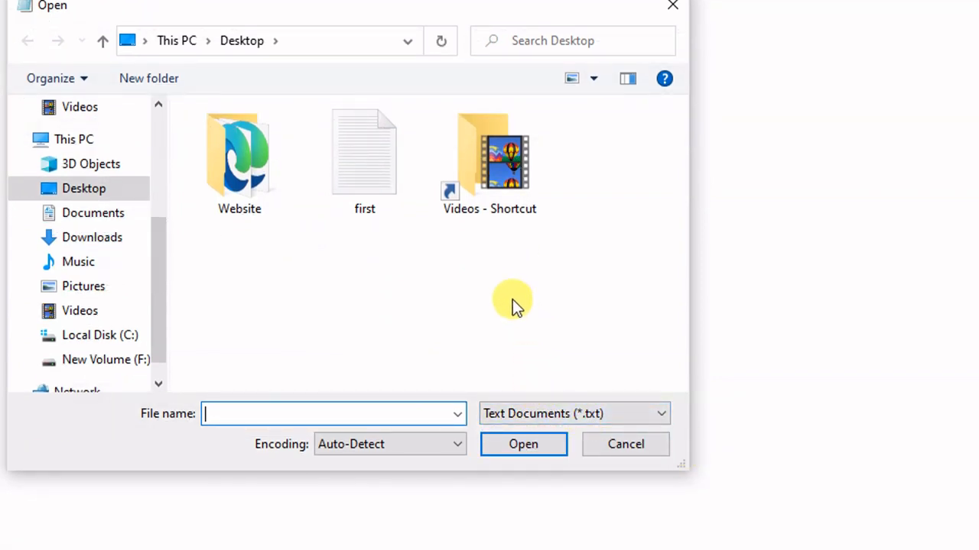
left_click(567, 421)
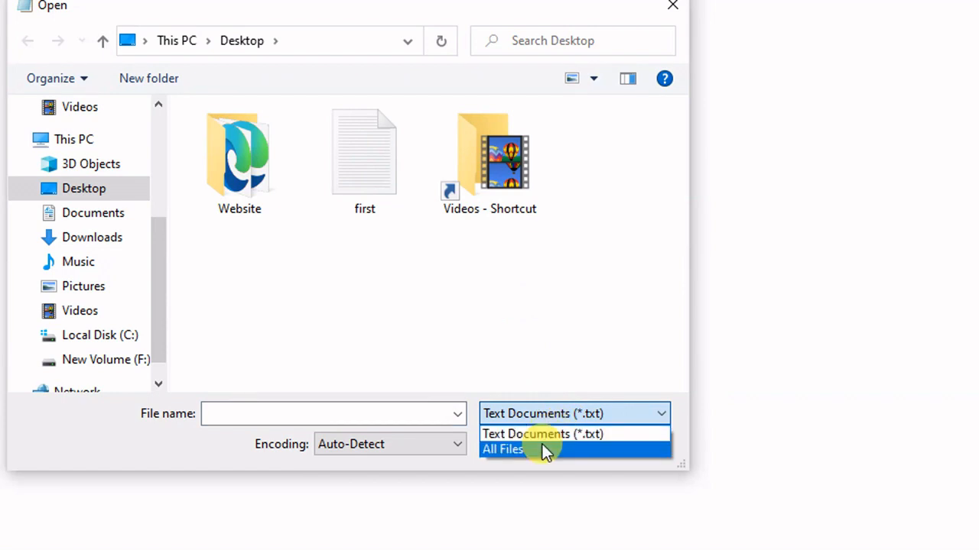
left_click(543, 450)
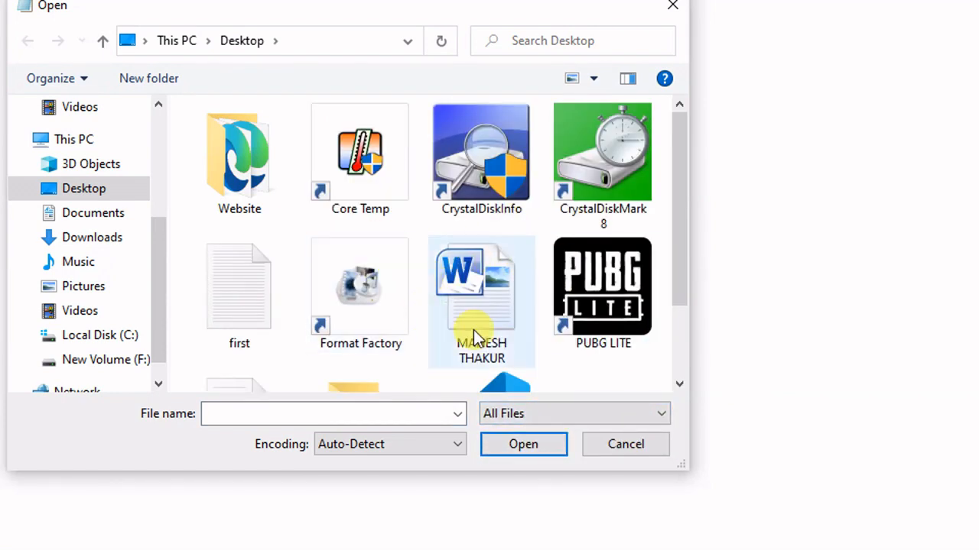
left_click(510, 411)
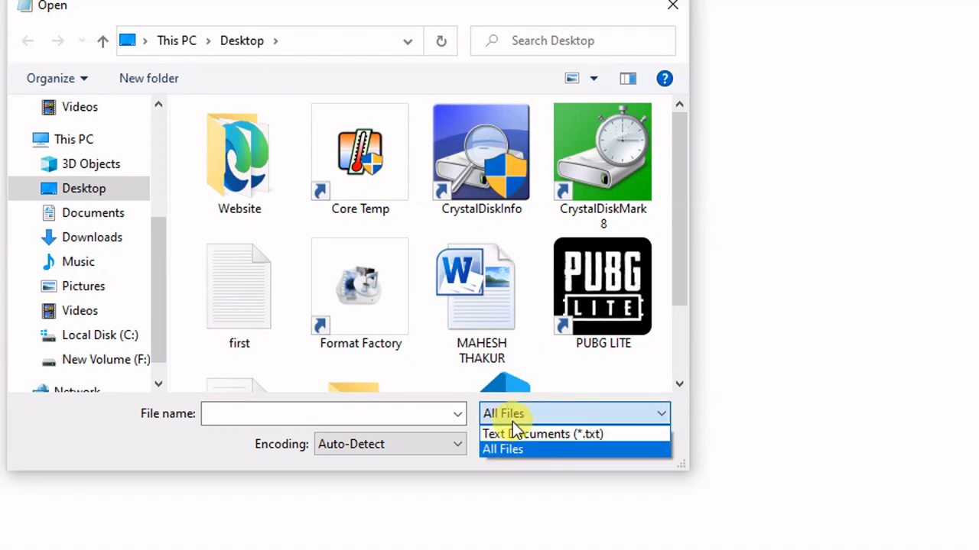
left_click(516, 434)
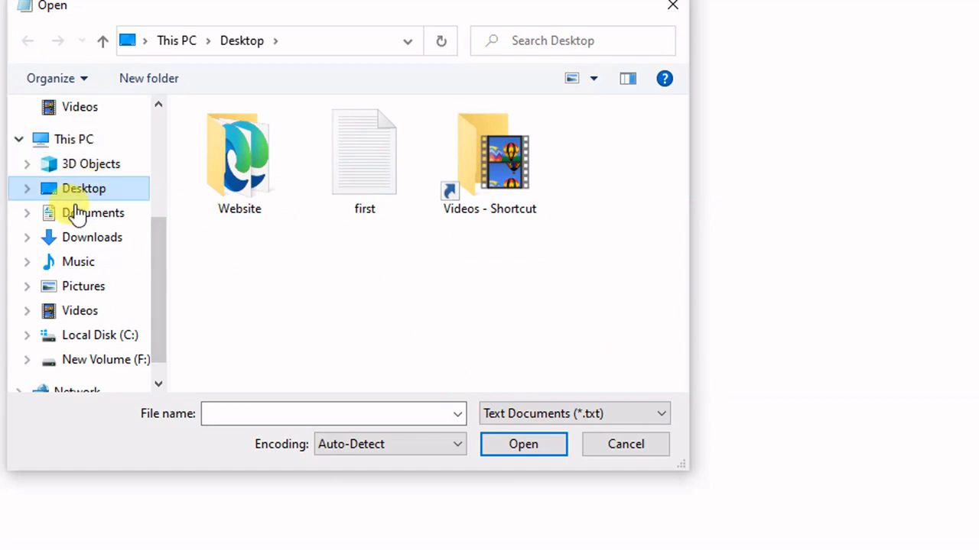
left_click(345, 171)
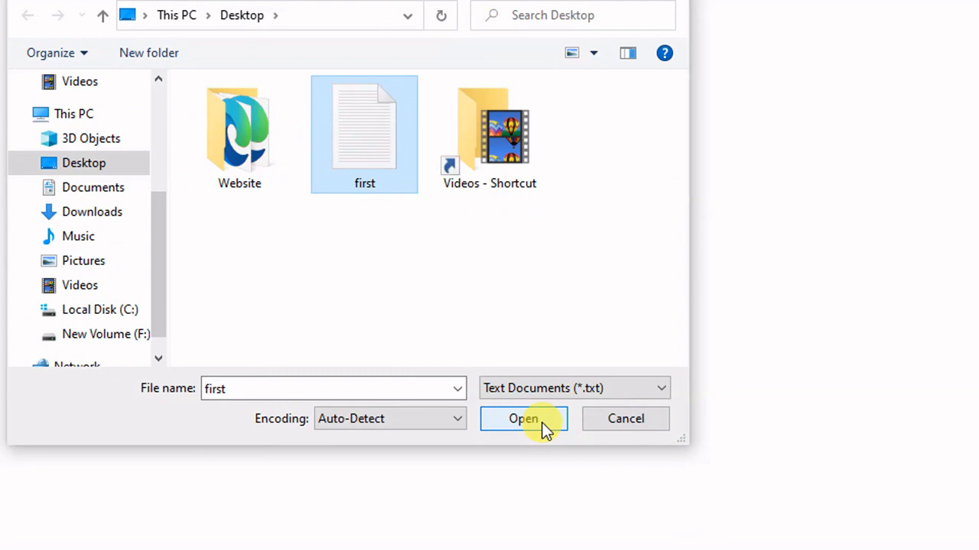
left_click(524, 419)
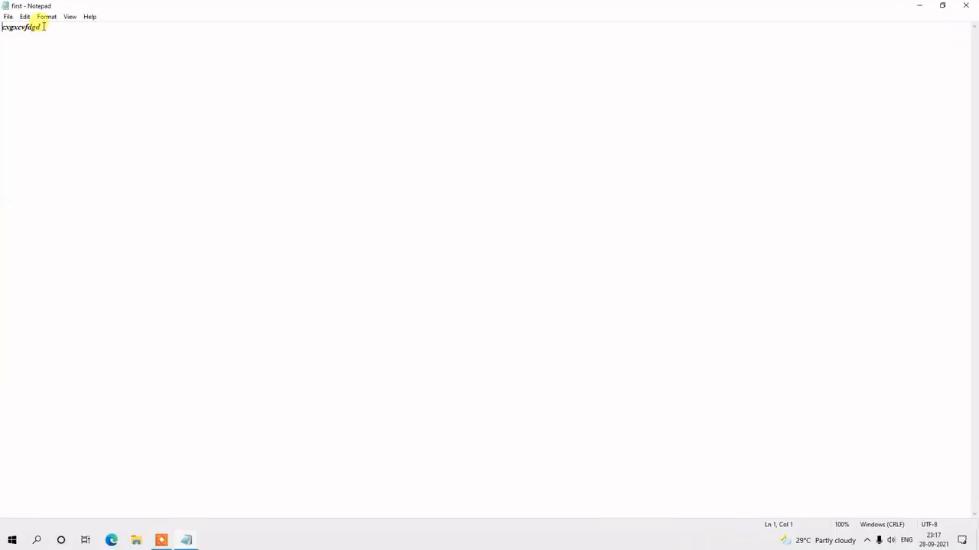
- Save the document "first" again and start a new blank document in the same window
left_click_drag(42, 27, 2, 27)
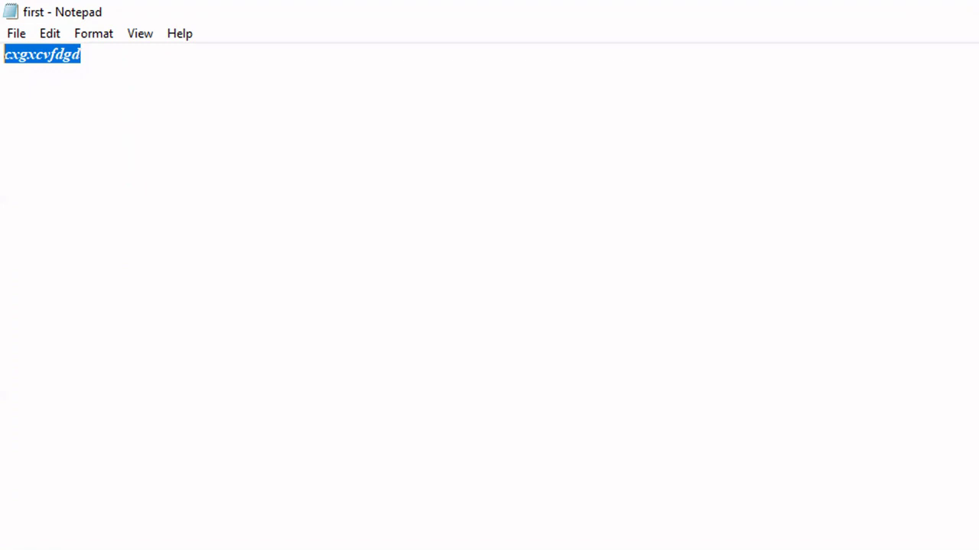
left_click(17, 35)
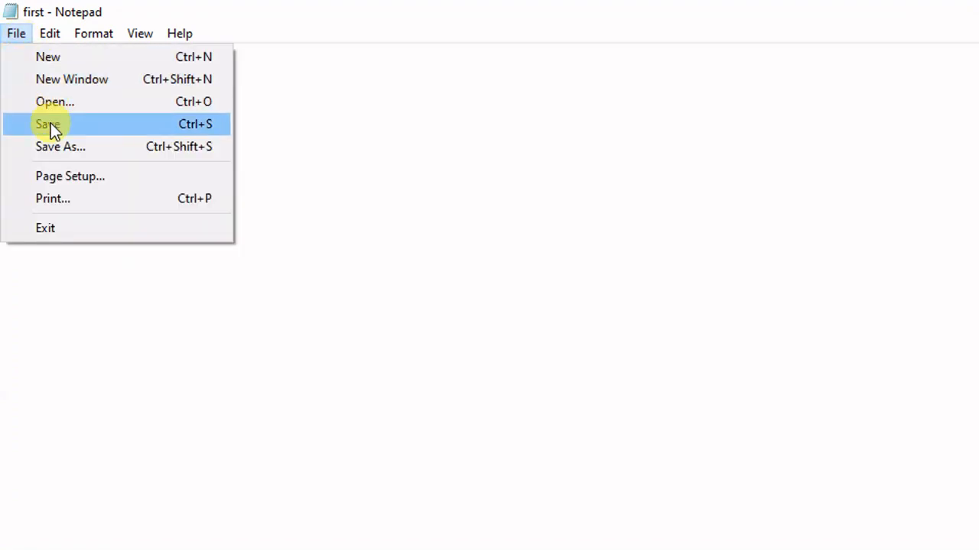
left_click(212, 145)
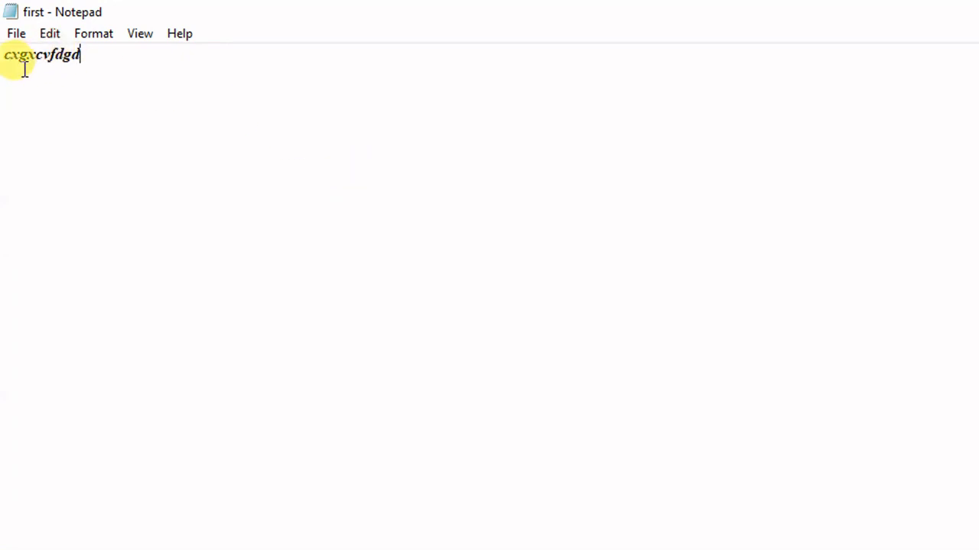
left_click(16, 33)
left_click(66, 123)
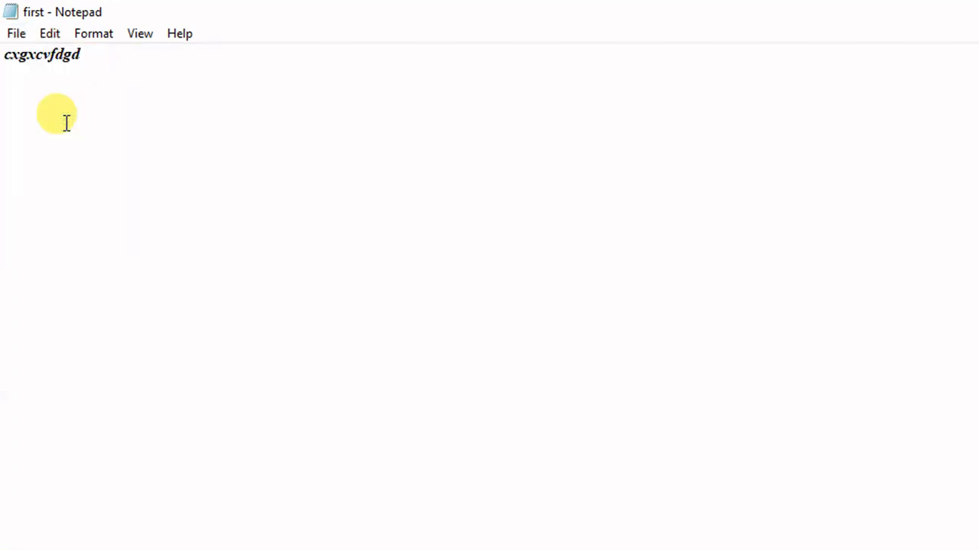
left_click(16, 33)
left_click(45, 56)
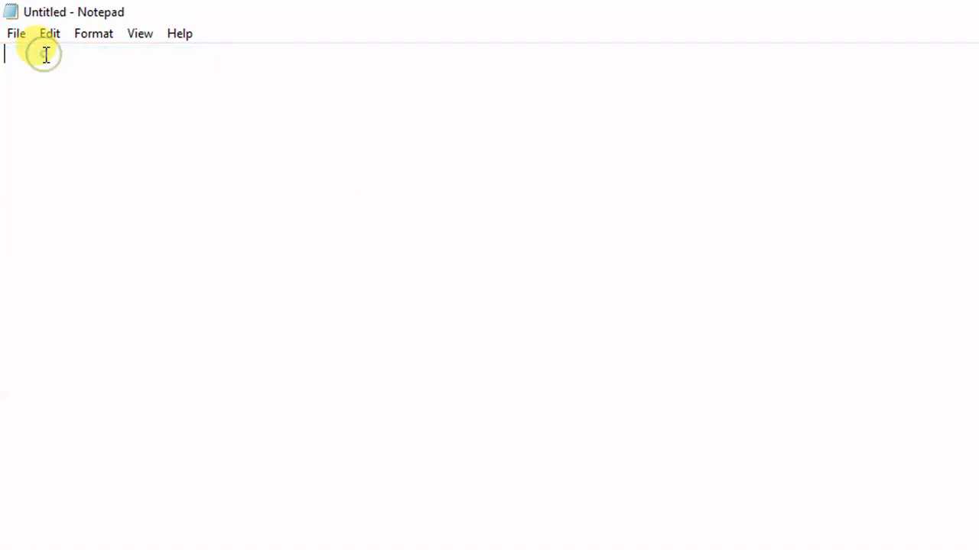
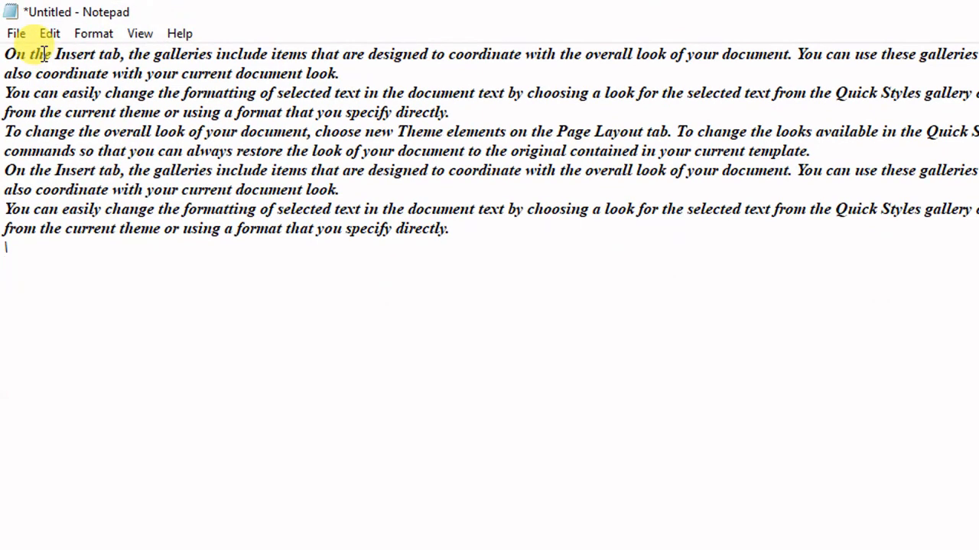
left_click(19, 35)
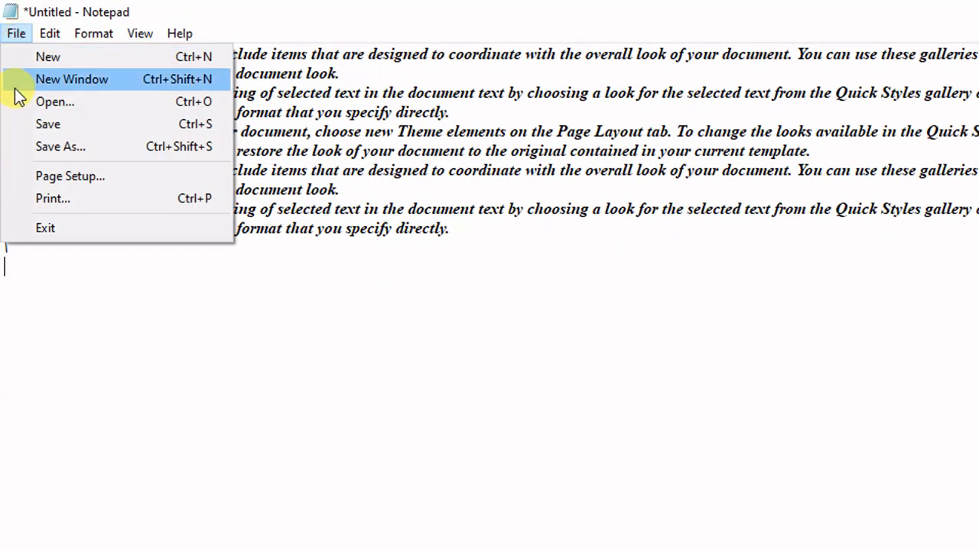
left_click(26, 124)
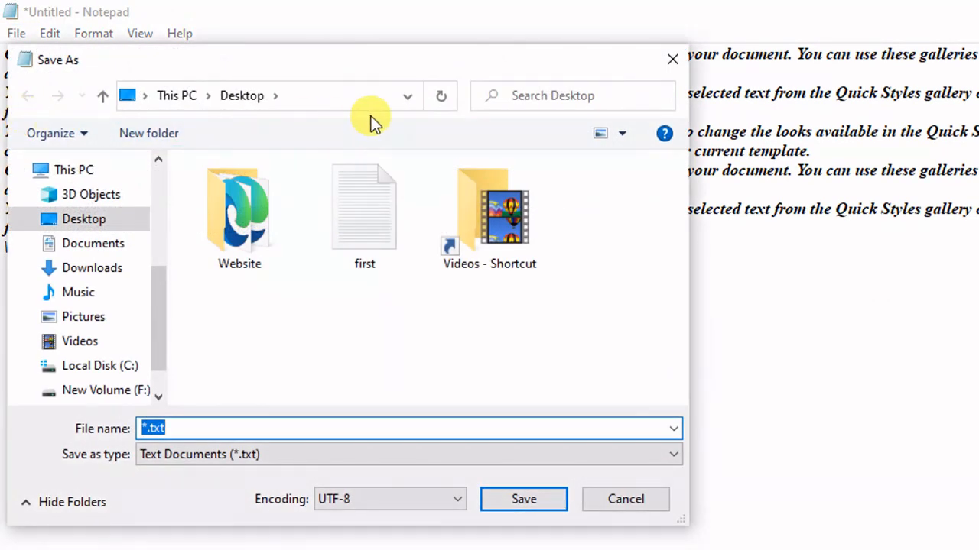
left_click(663, 67)
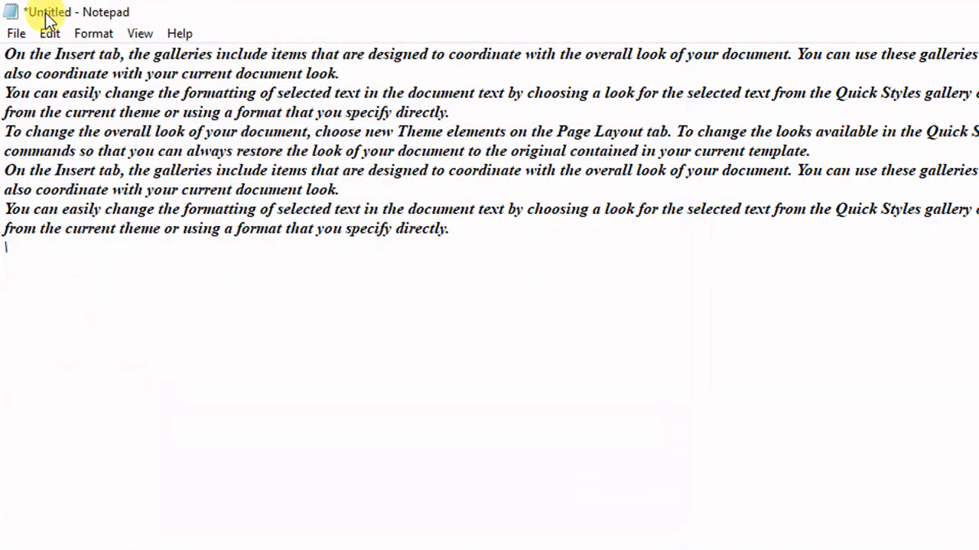
- Save the untitled document to the Desktop as a text document named "second"
left_click(23, 35)
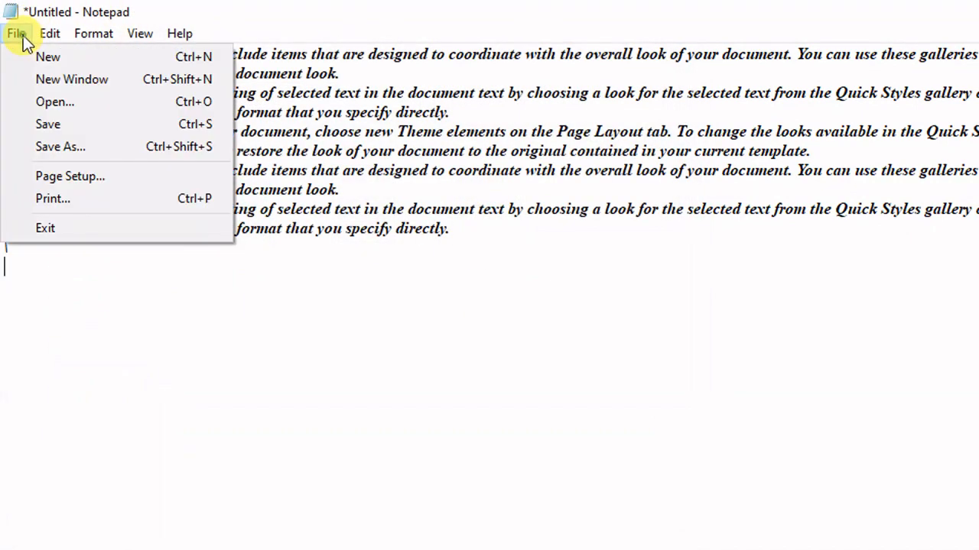
left_click(94, 130)
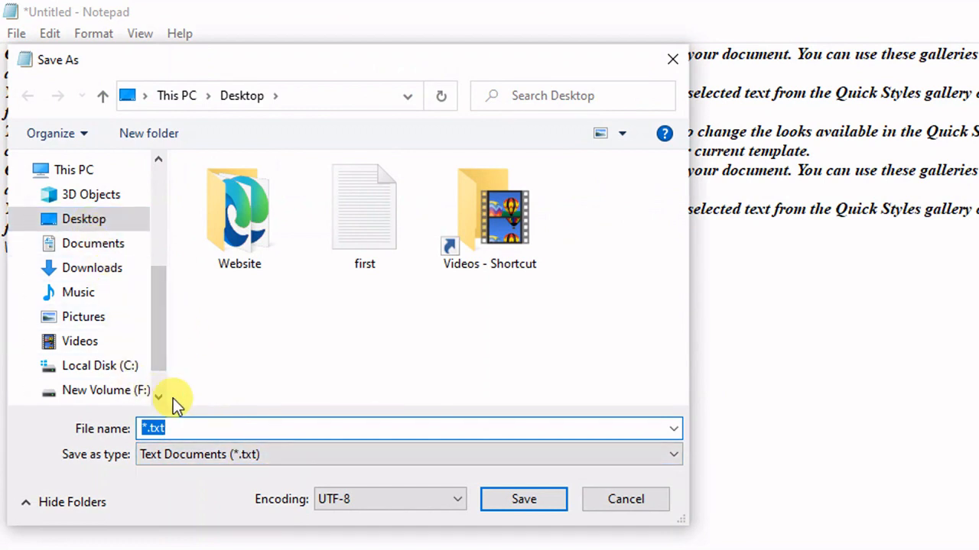
type("second")
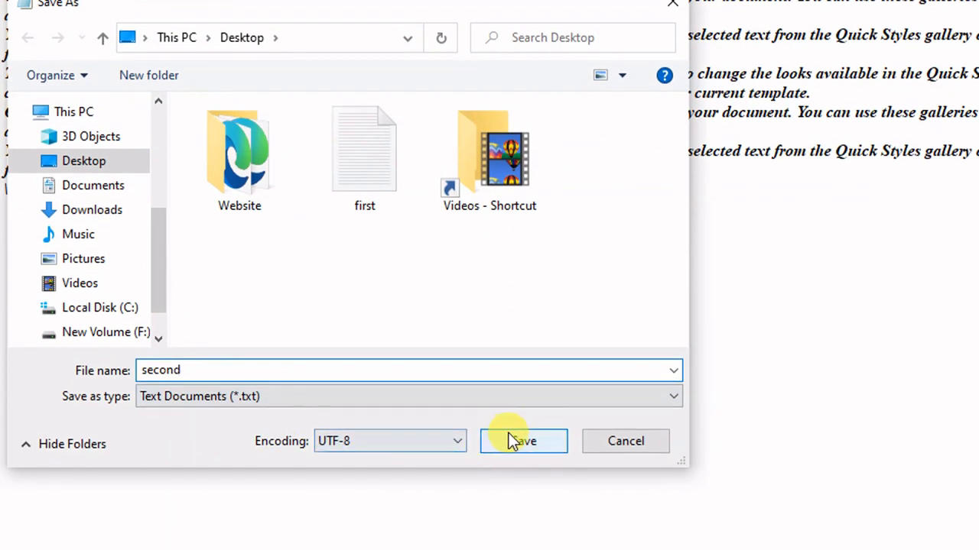
left_click(520, 441)
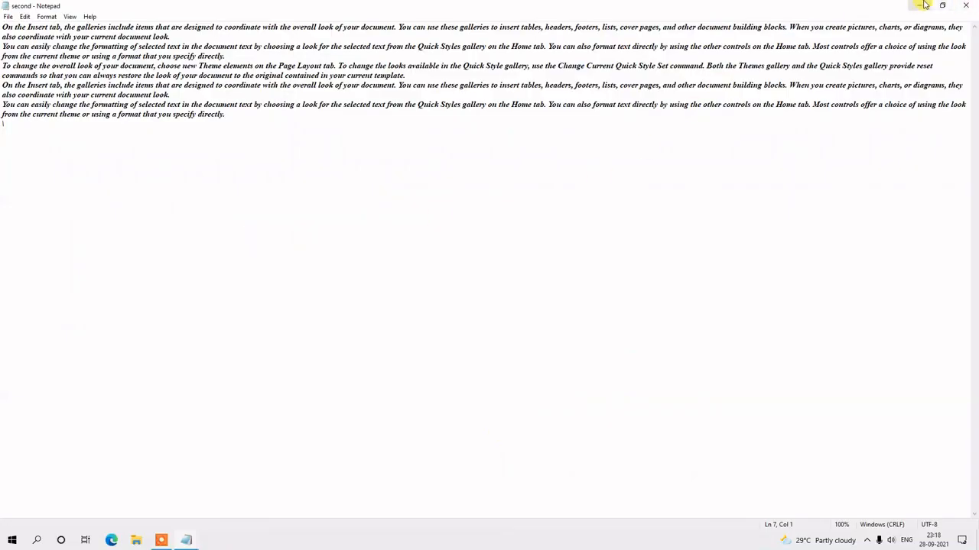
- Minimize the document, close the blank Notepad window and check the desktop for the saved file "second"
left_click(922, 5)
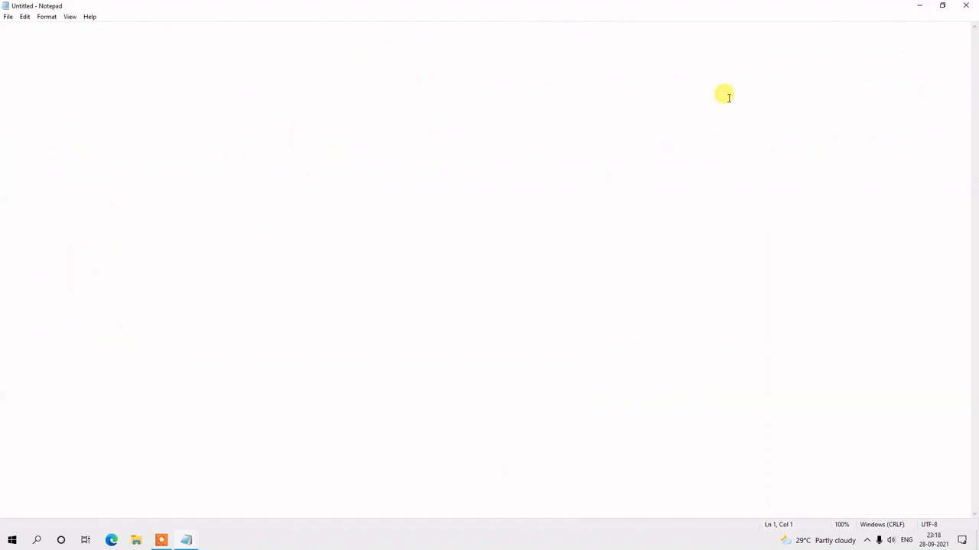
left_click(966, 5)
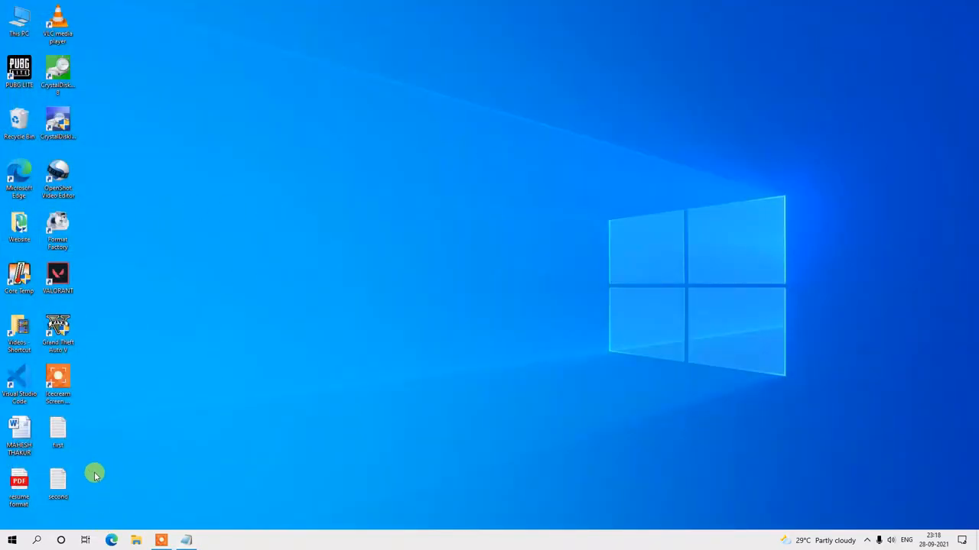
left_click_drag(103, 460, 38, 505)
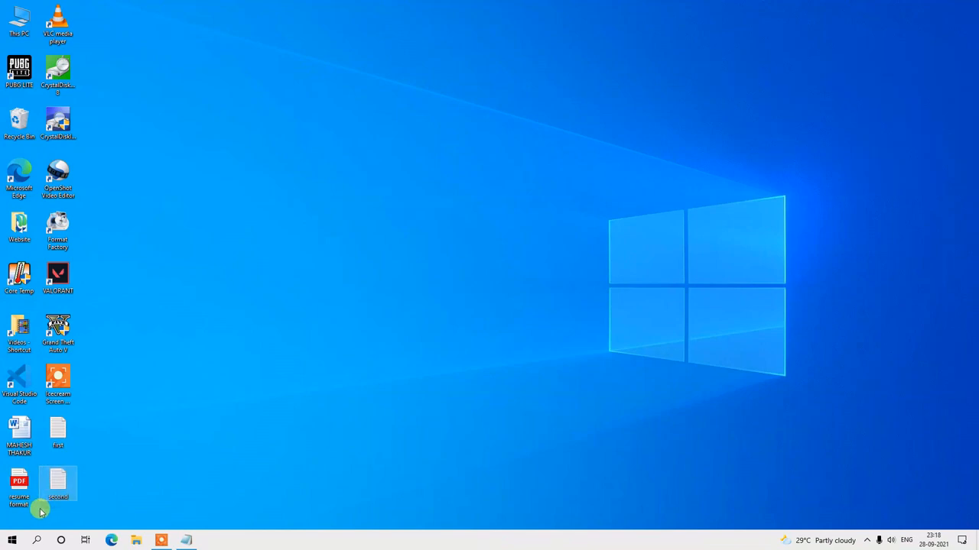
- Return to the document "second", add the line "dskjhkdsj" below the existing text and save the change
left_click(190, 542)
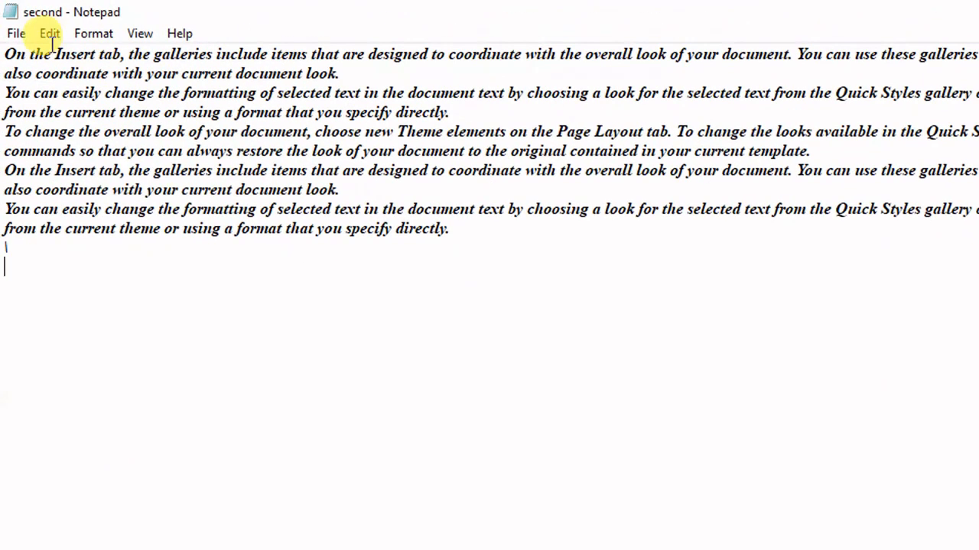
left_click(23, 35)
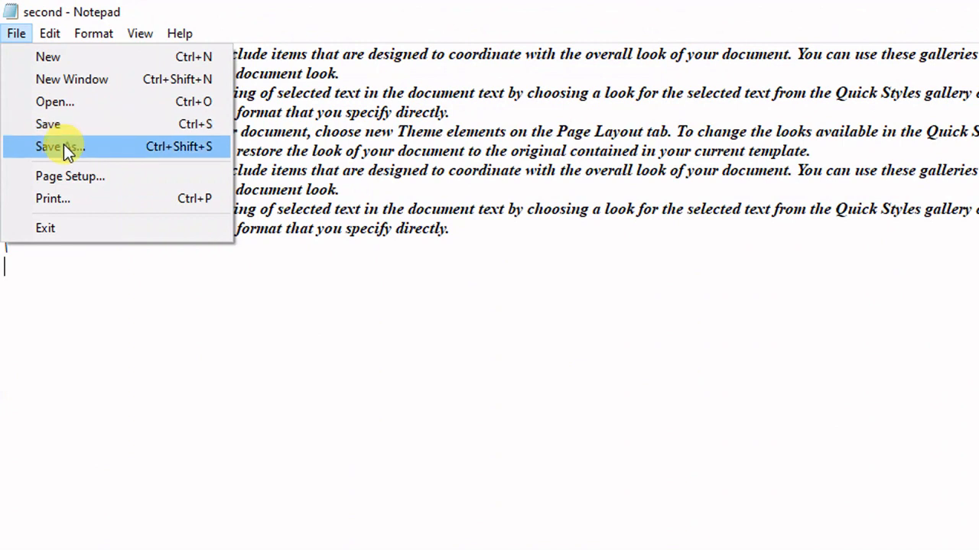
left_click(400, 257)
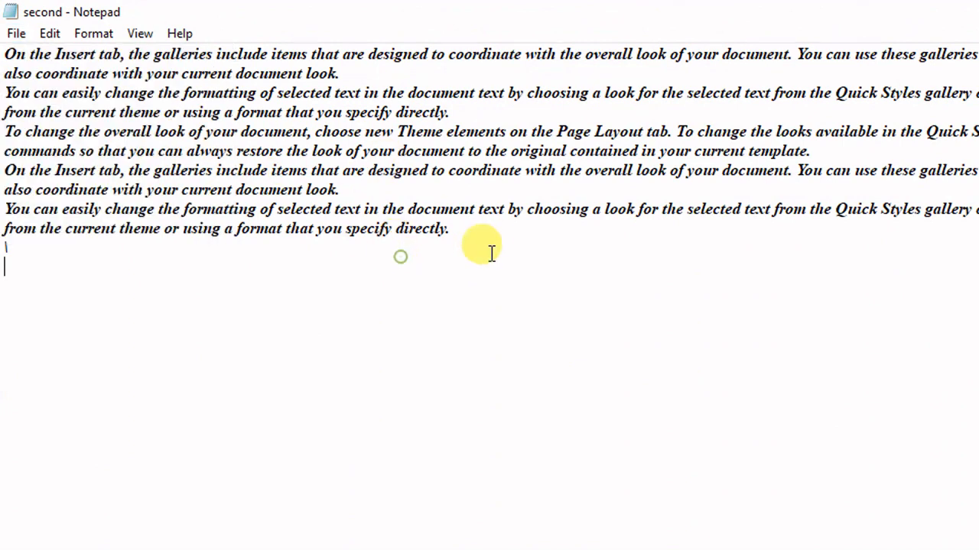
left_click(497, 243)
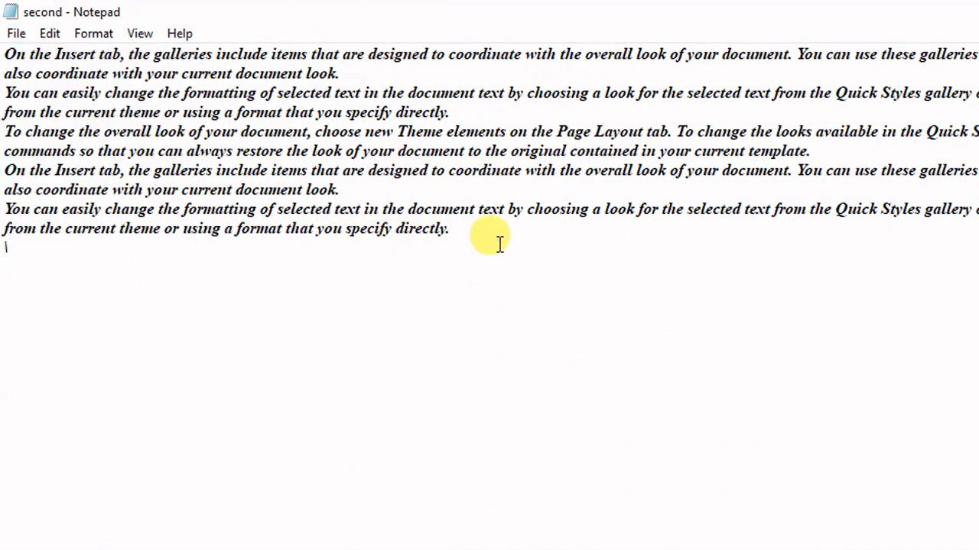
key("Return")
type("dskjhkdsj")
key("Return")
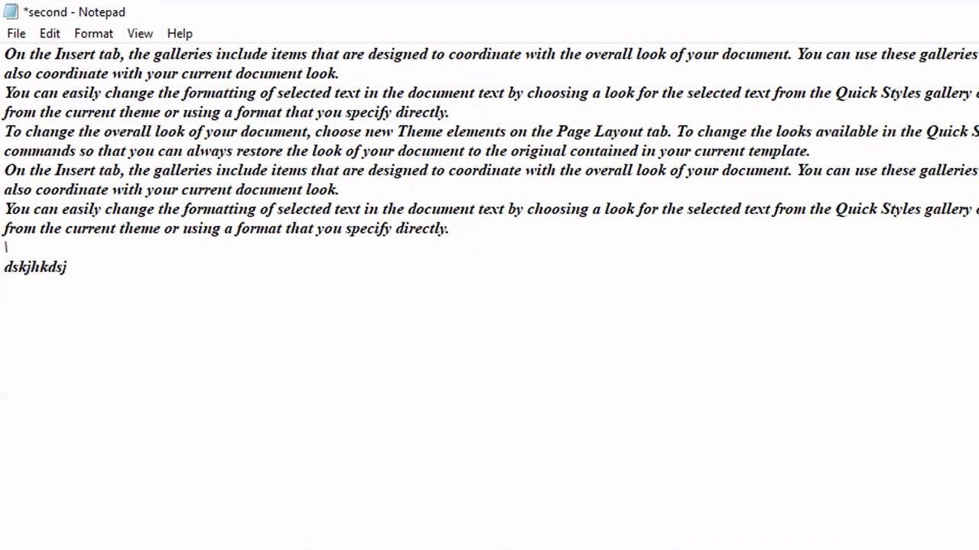
key("ctrl+s")
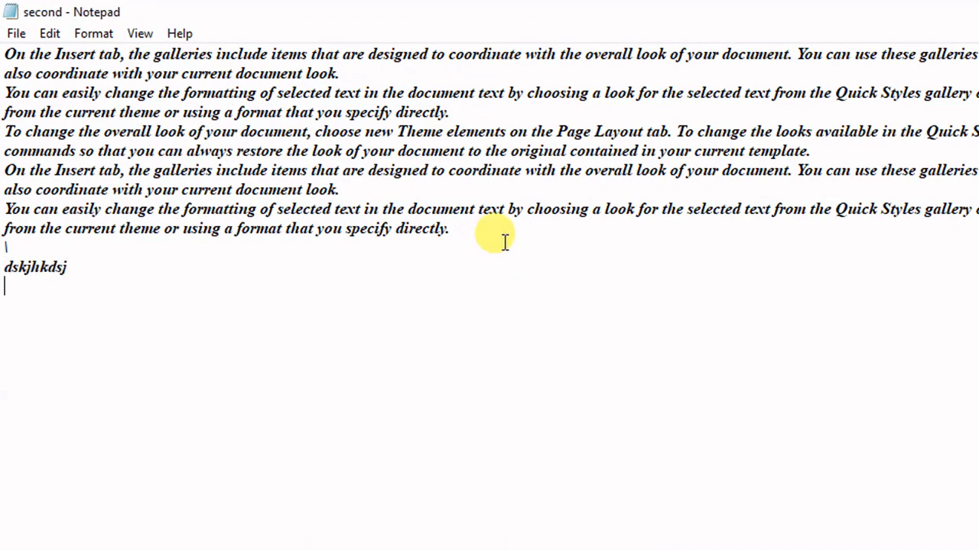
- Save a copy of the document to the Desktop as "second1" and check the desktop for the new file
left_click(16, 34)
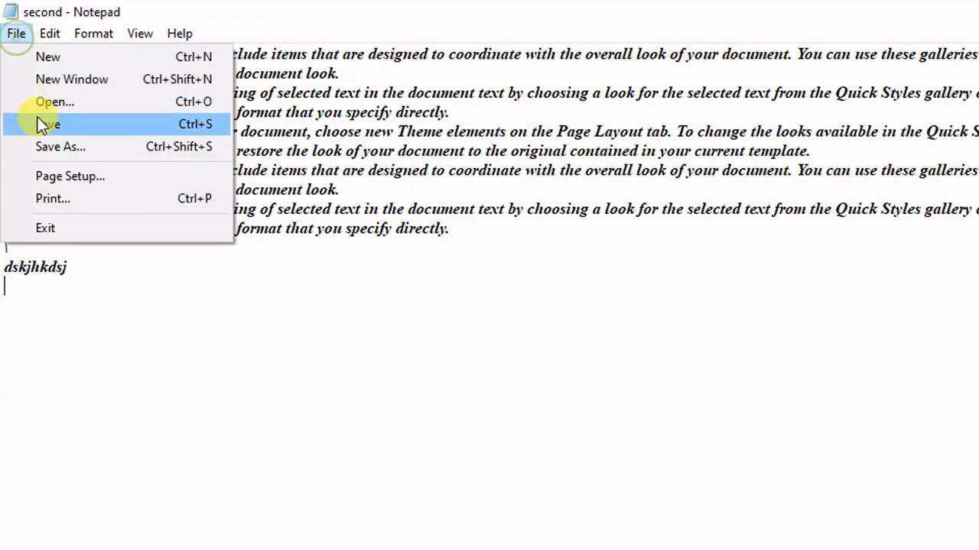
left_click(66, 147)
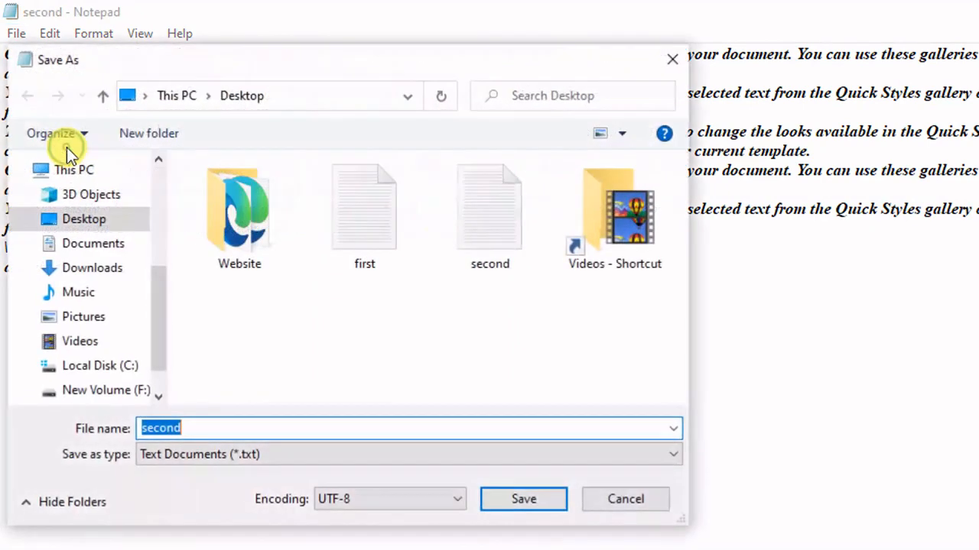
left_click(218, 430)
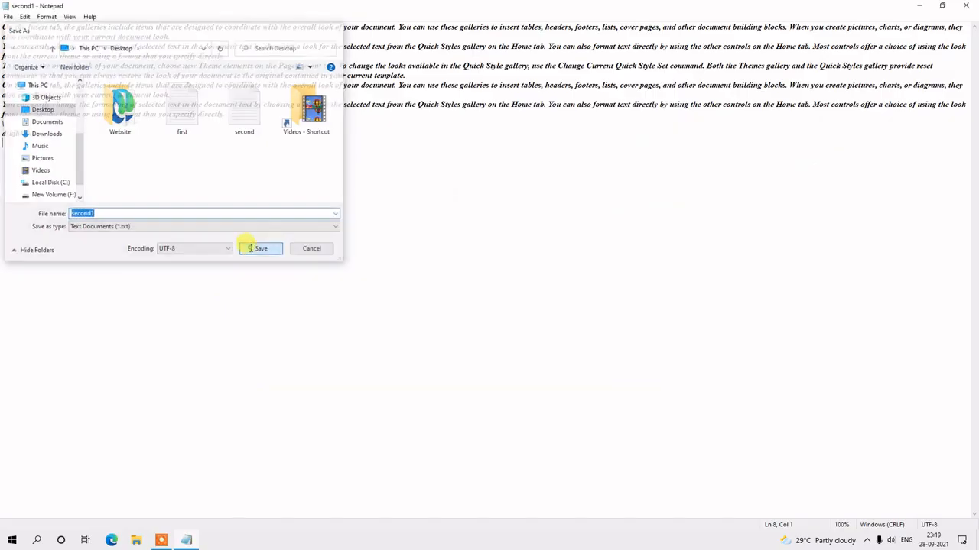
left_click(505, 458)
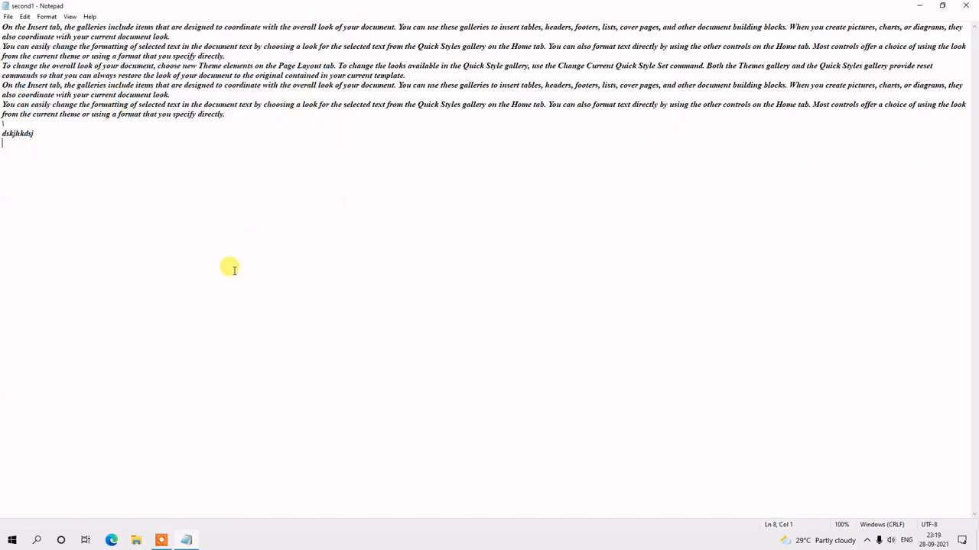
left_click(926, 5)
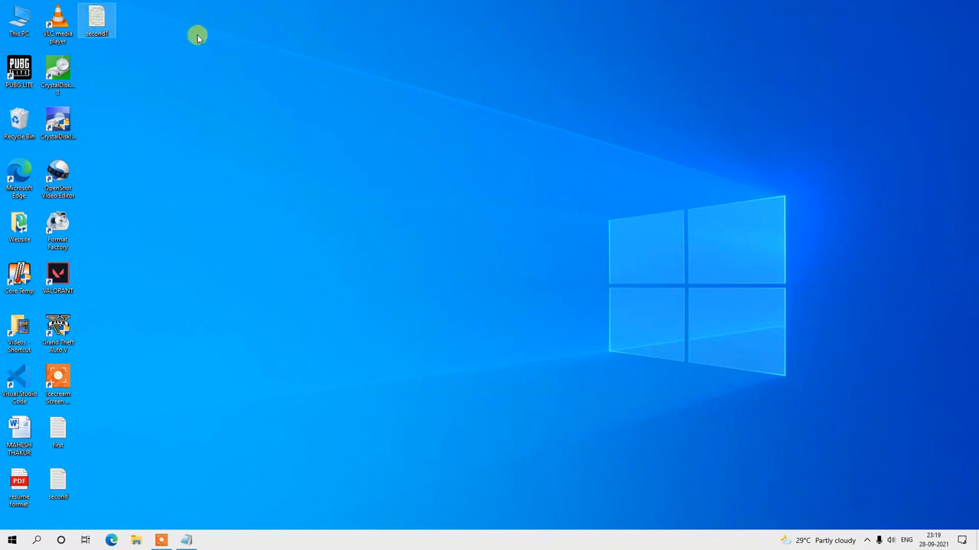
- Return to the document "second1" and set its page setup to A4 paper in landscape orientation
left_click_drag(216, 4, 79, 52)
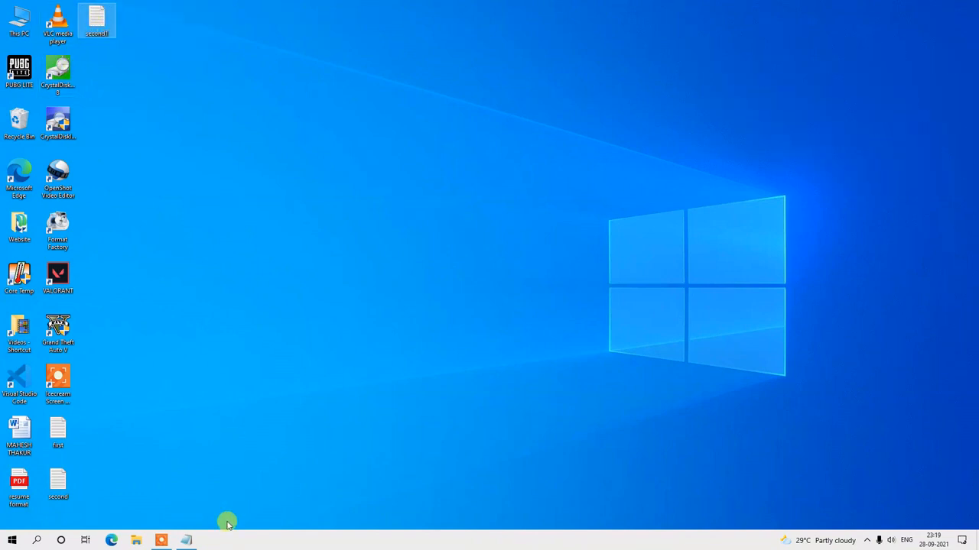
left_click(193, 542)
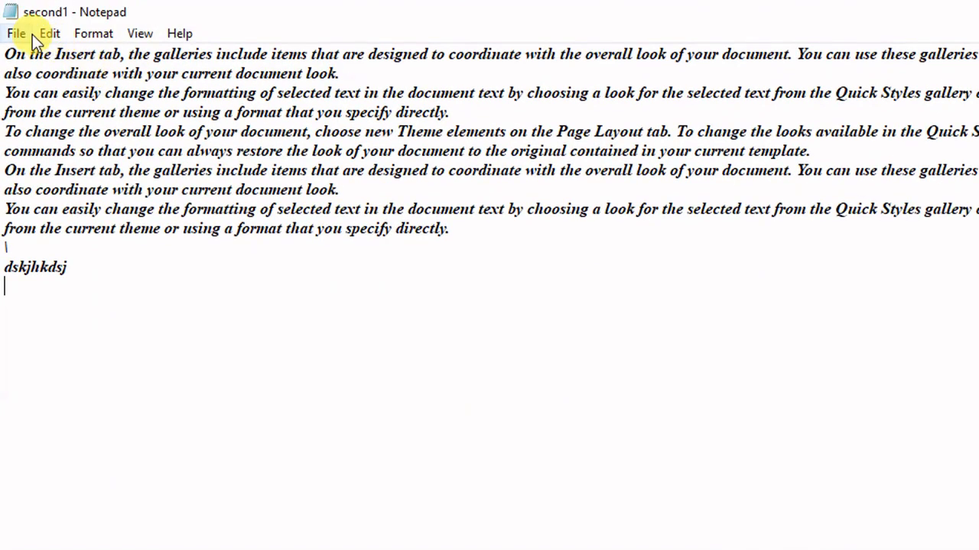
left_click(21, 33)
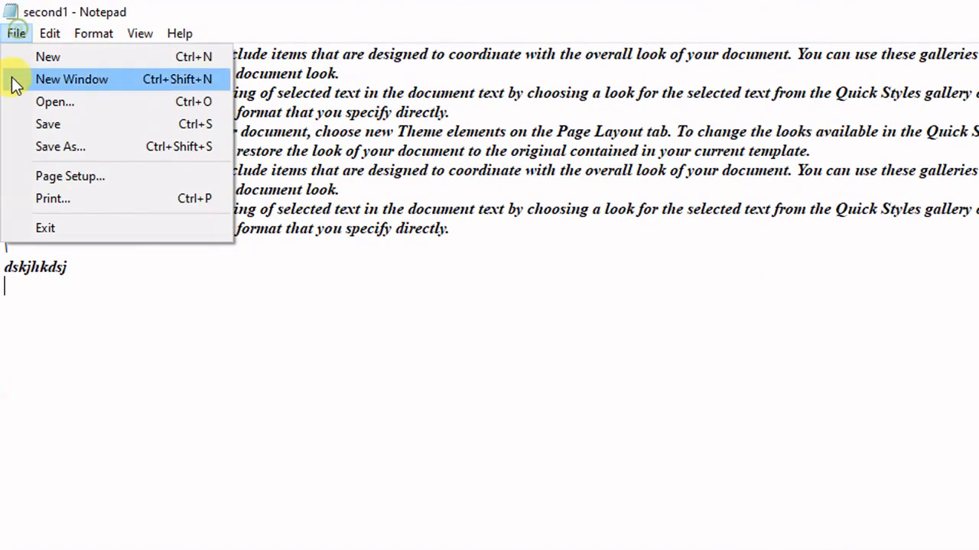
left_click(75, 179)
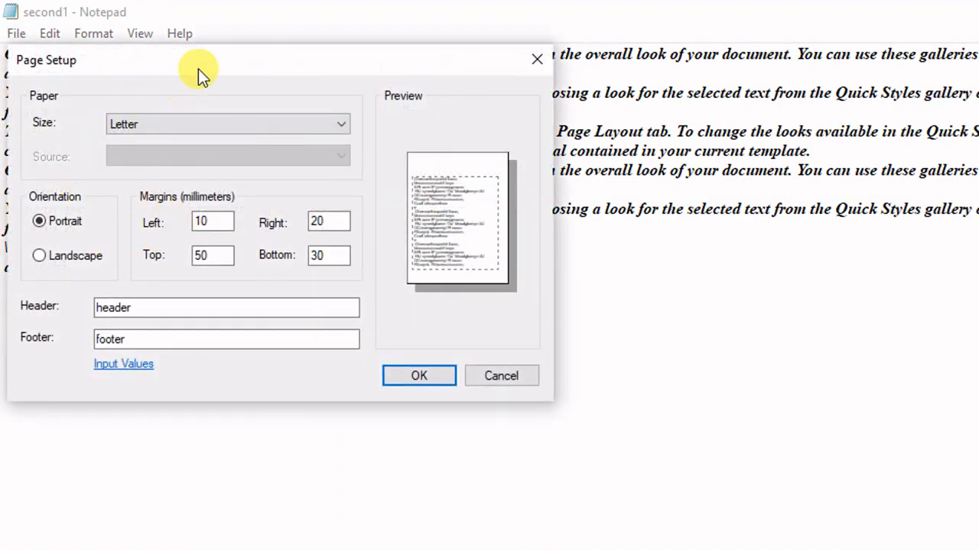
left_click_drag(198, 69, 230, 90)
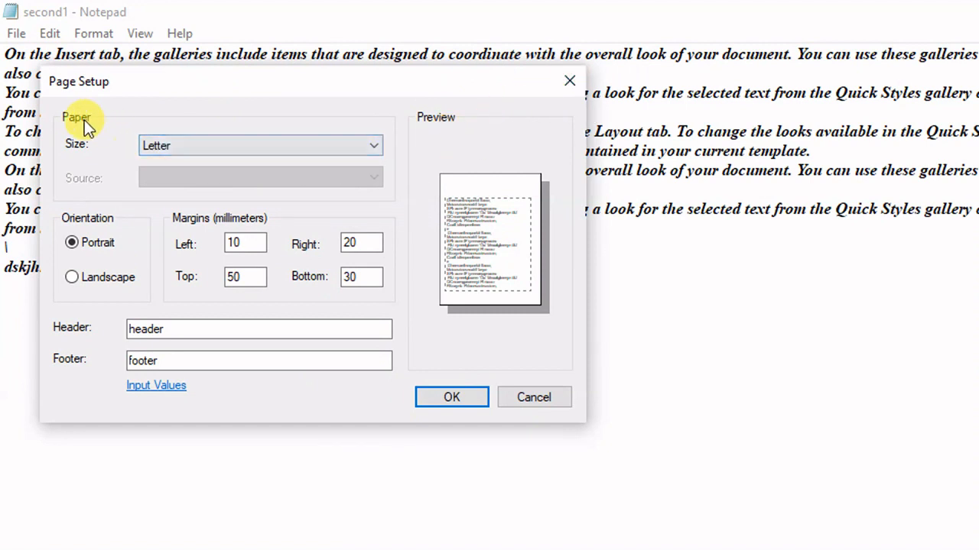
left_click(171, 148)
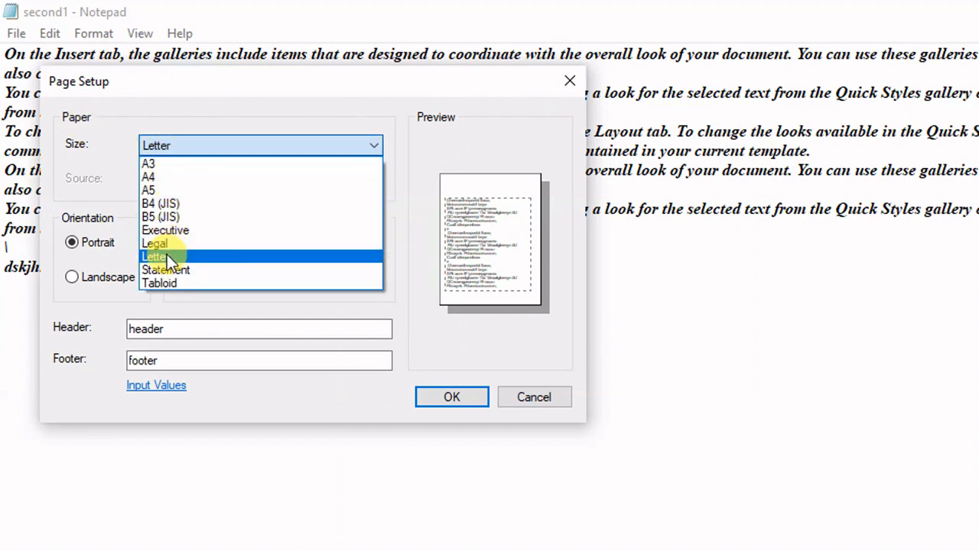
left_click(177, 180)
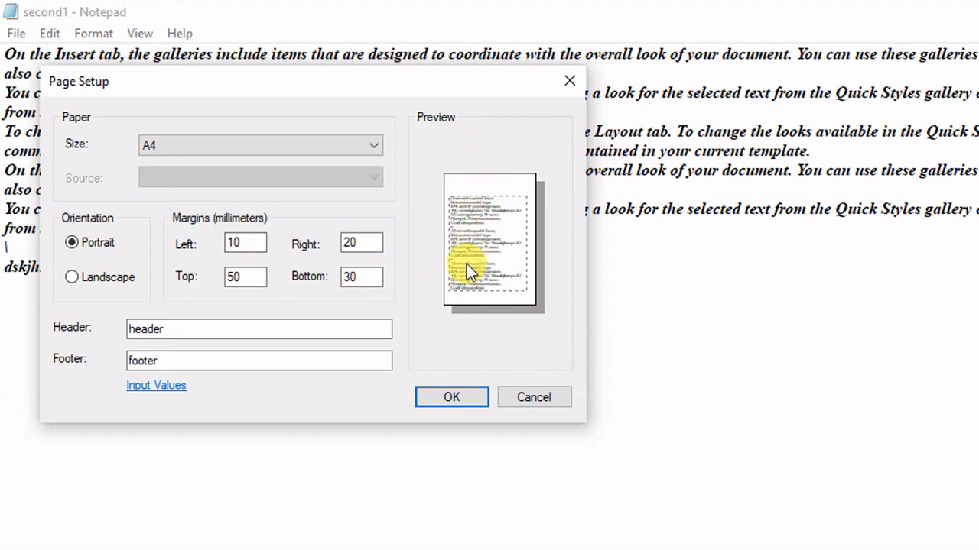
left_click(71, 278)
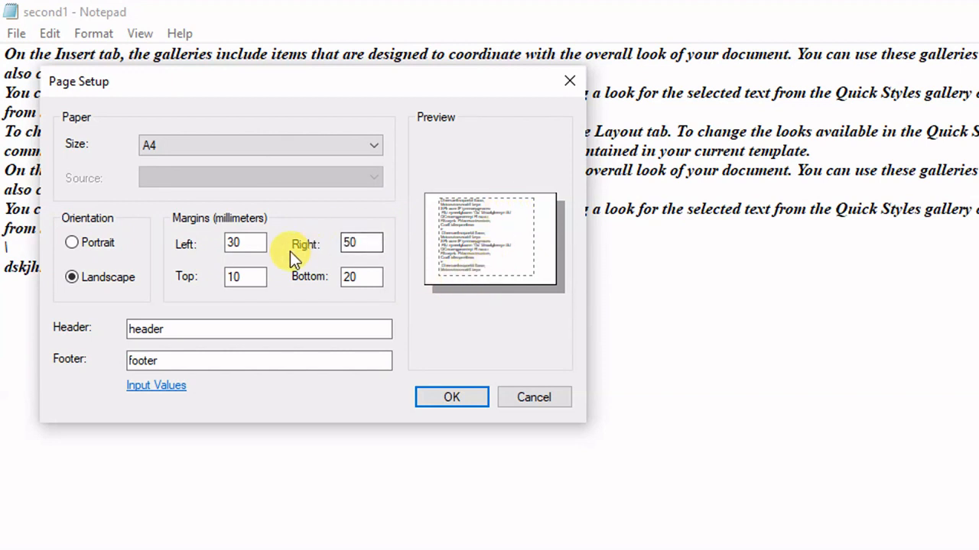
- Set the page margins to 0 mm for left, right and top, and 2 mm for bottom
left_click_drag(249, 237, 223, 248)
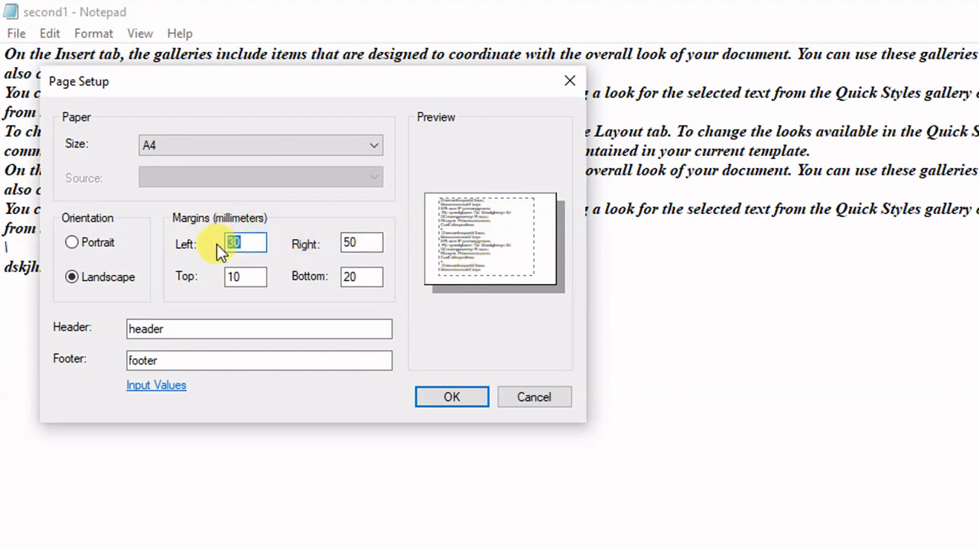
type("0")
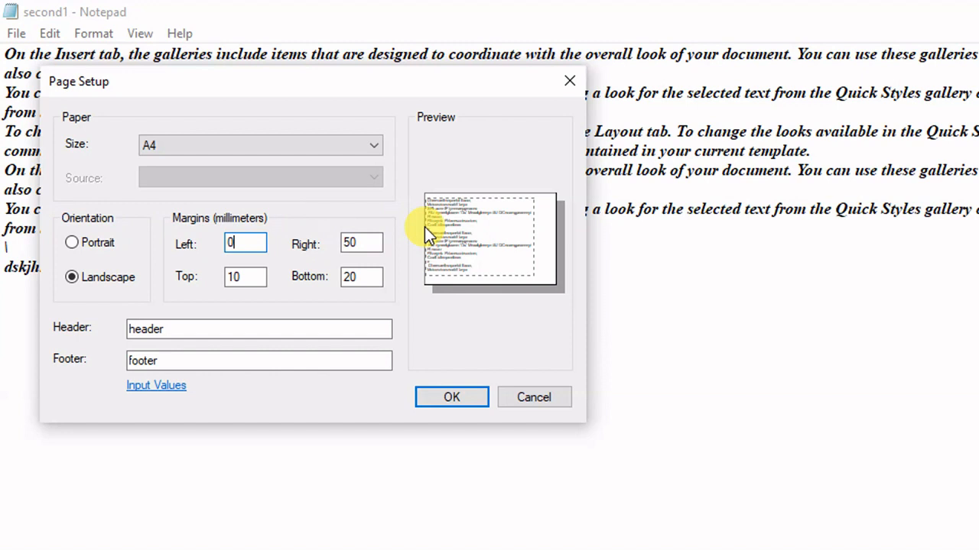
double_click(369, 243)
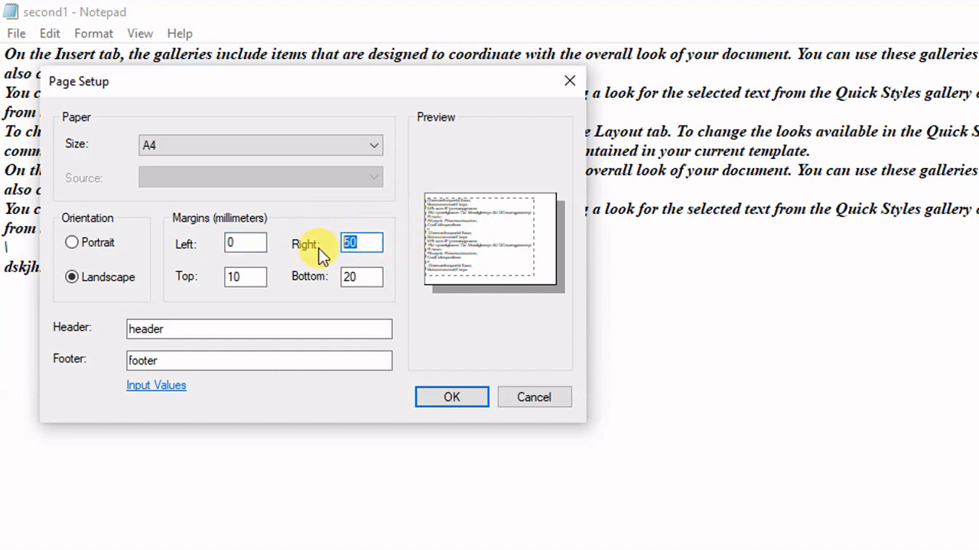
type("0")
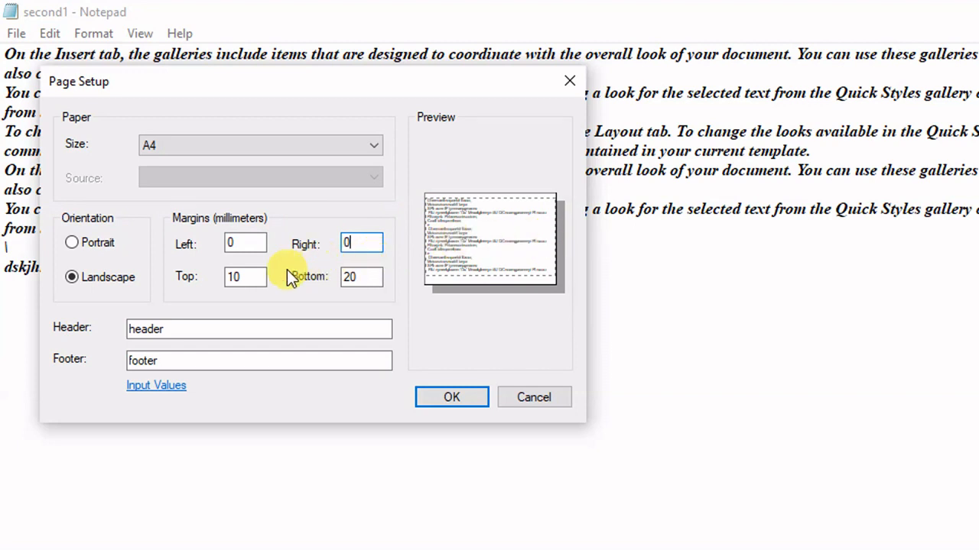
left_click(238, 277)
double_click(239, 277)
type("0")
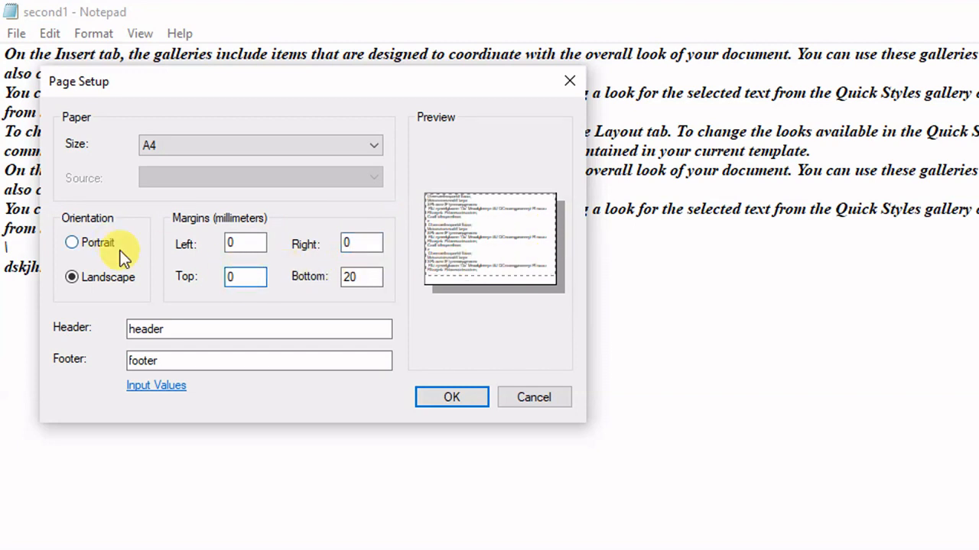
left_click(349, 277)
double_click(349, 277)
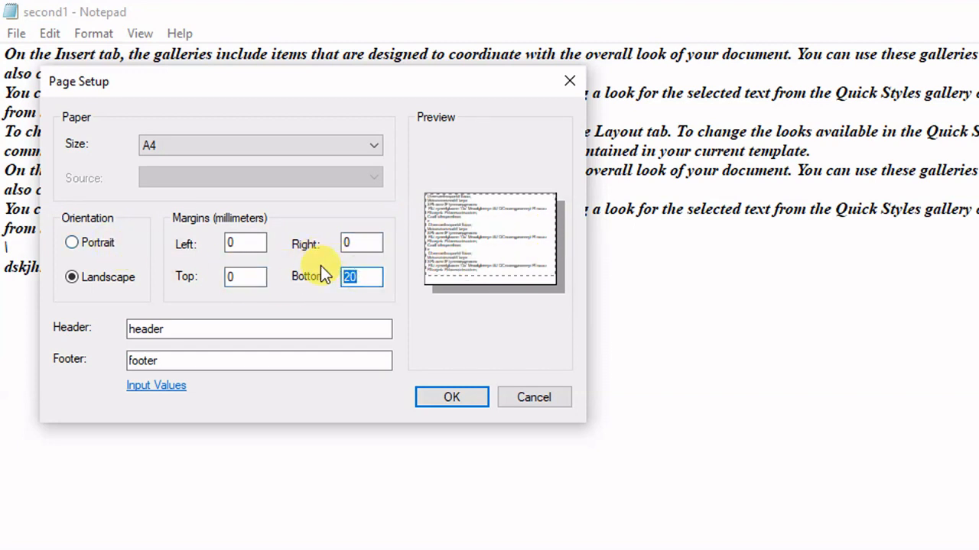
type("2")
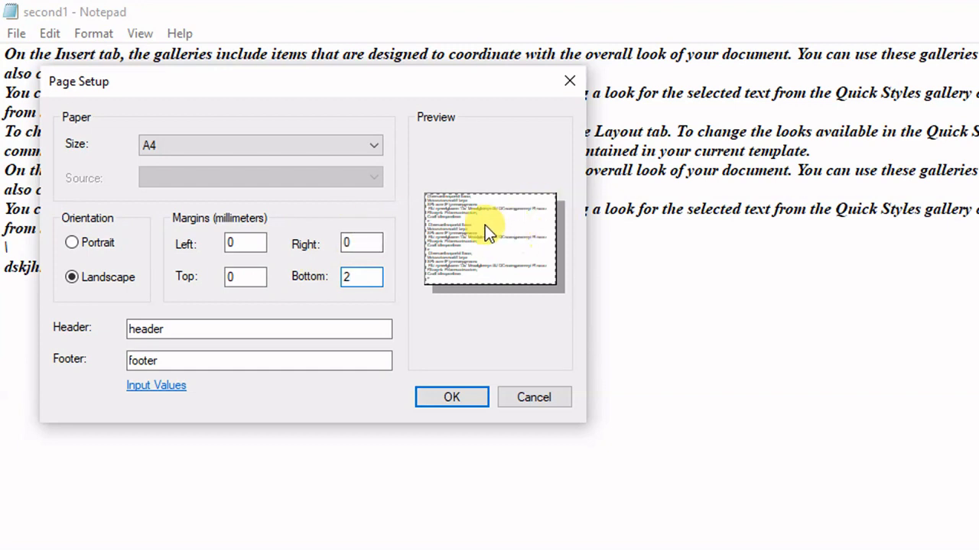
- Set the page margins to 20 mm left, 5 mm right, 10 mm top and 10 mm bottom
left_click(243, 243)
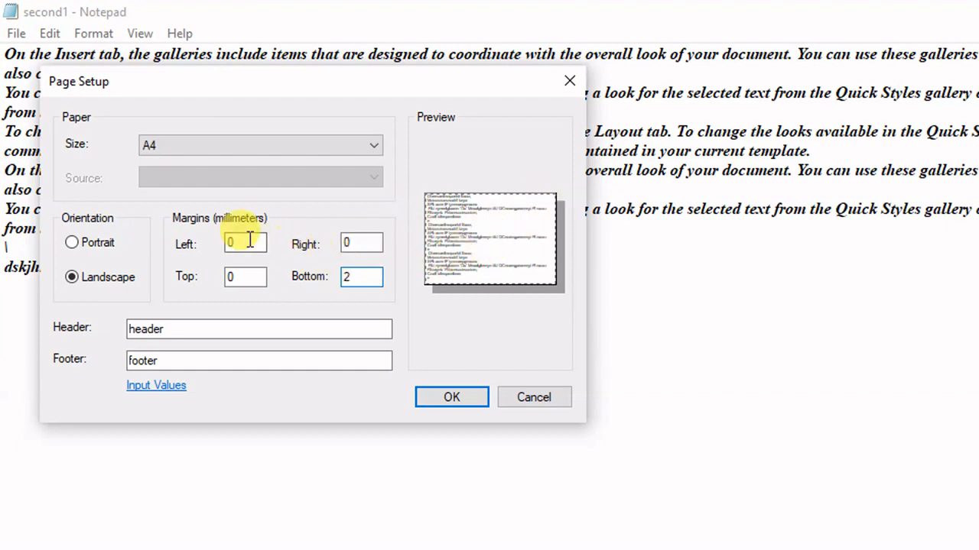
double_click(239, 243)
type("20")
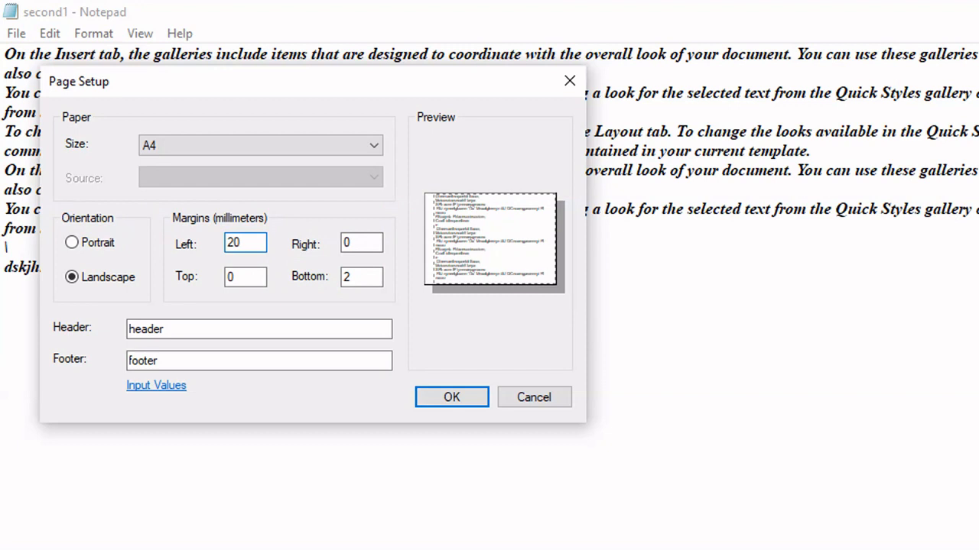
double_click(365, 244)
type("5")
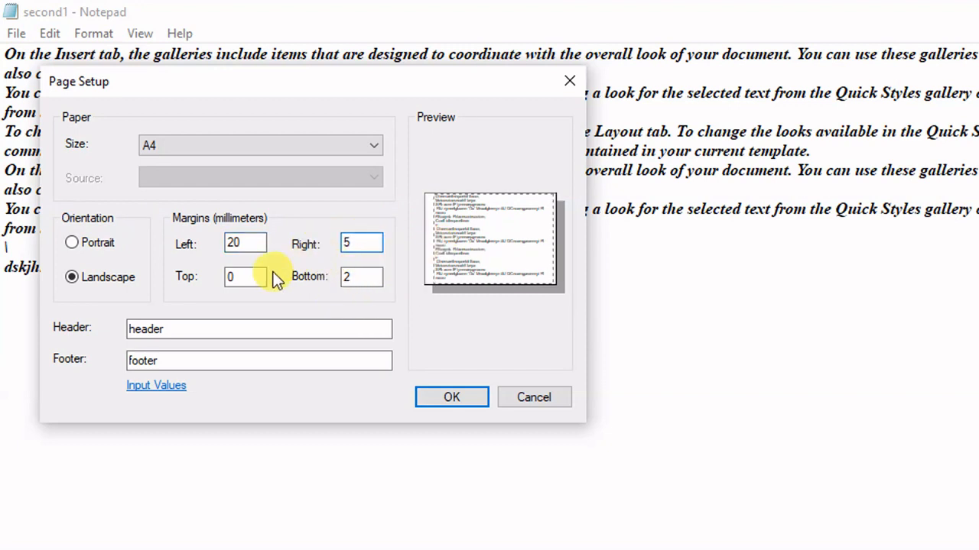
double_click(251, 277)
type("10")
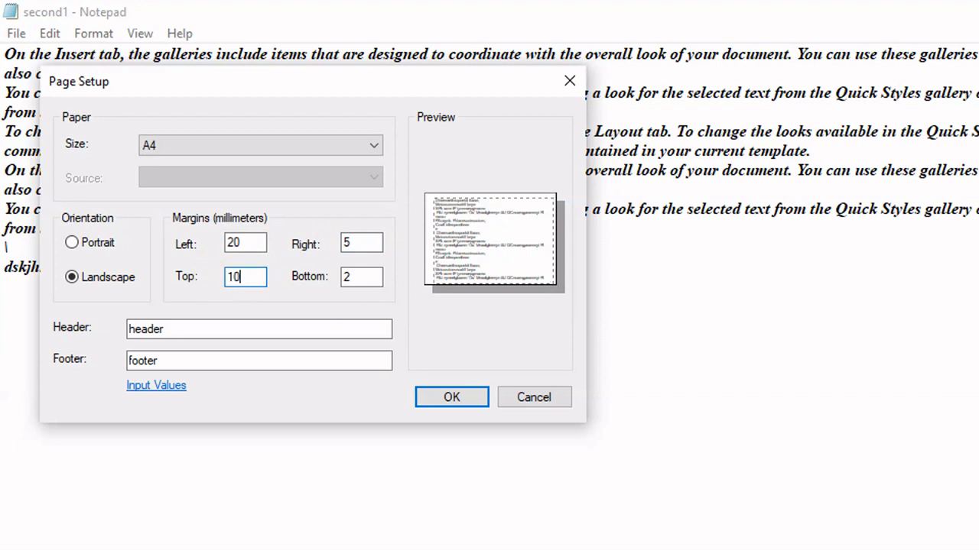
double_click(351, 276)
type("10")
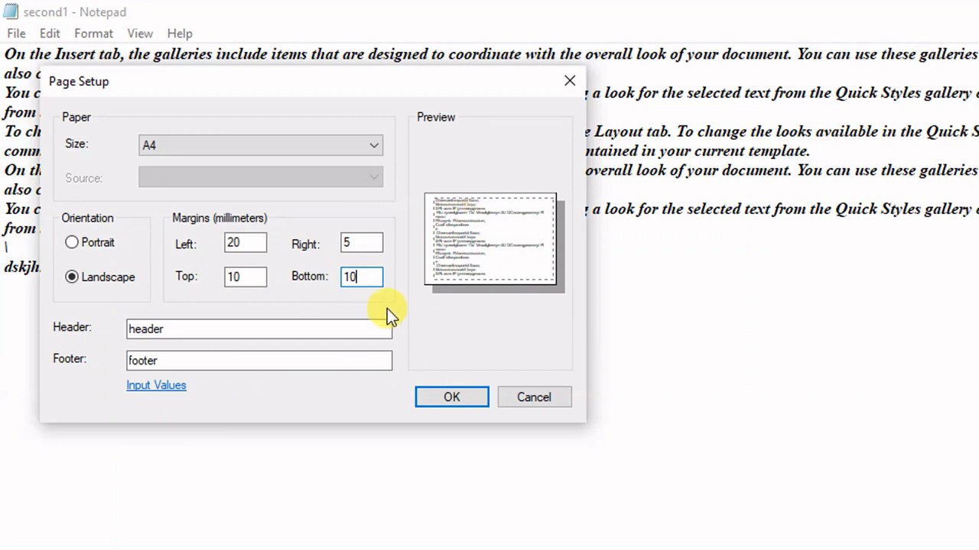
- Review the header and footer text, keep "header" and "footer", and apply the page setup
left_click(191, 330)
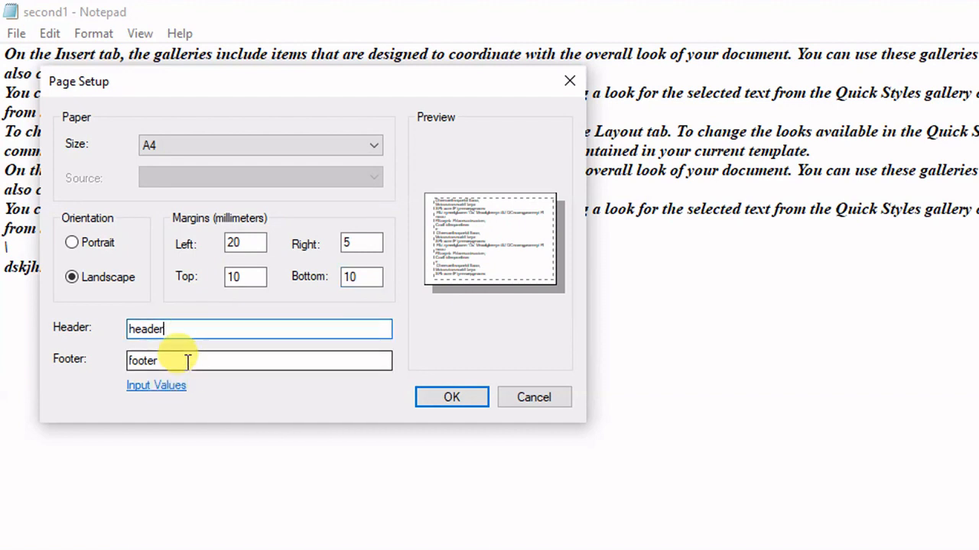
left_click(187, 361)
left_click_drag(191, 329, 130, 327)
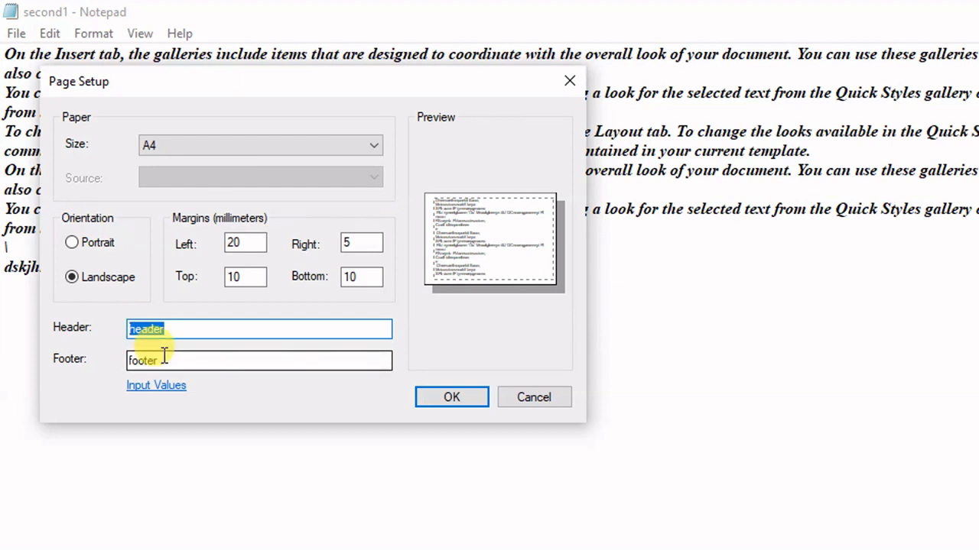
left_click_drag(196, 332, 130, 327)
left_click_drag(162, 358, 55, 352)
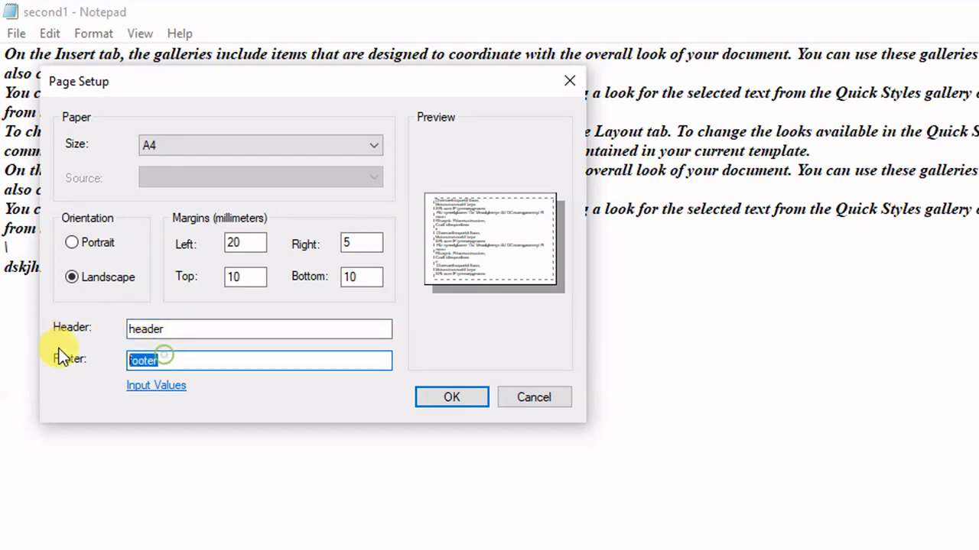
left_click(444, 397)
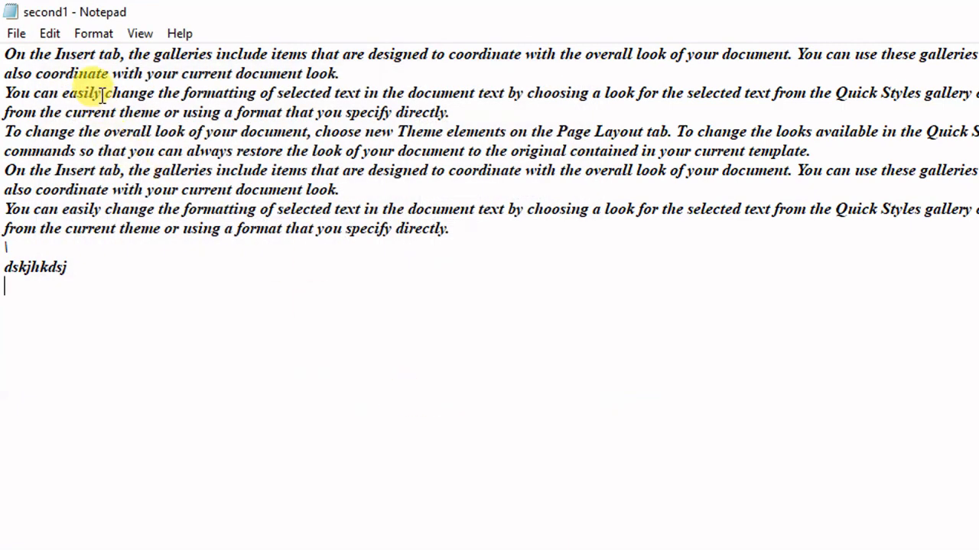
- Open the print settings, try 2 and 1 as the number of copies, and leave without printing
left_click(16, 33)
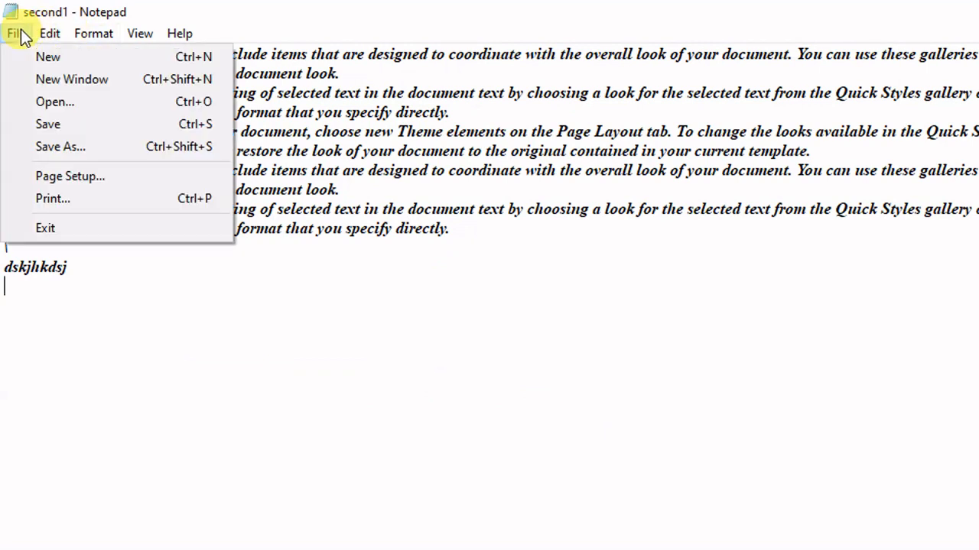
left_click(79, 198)
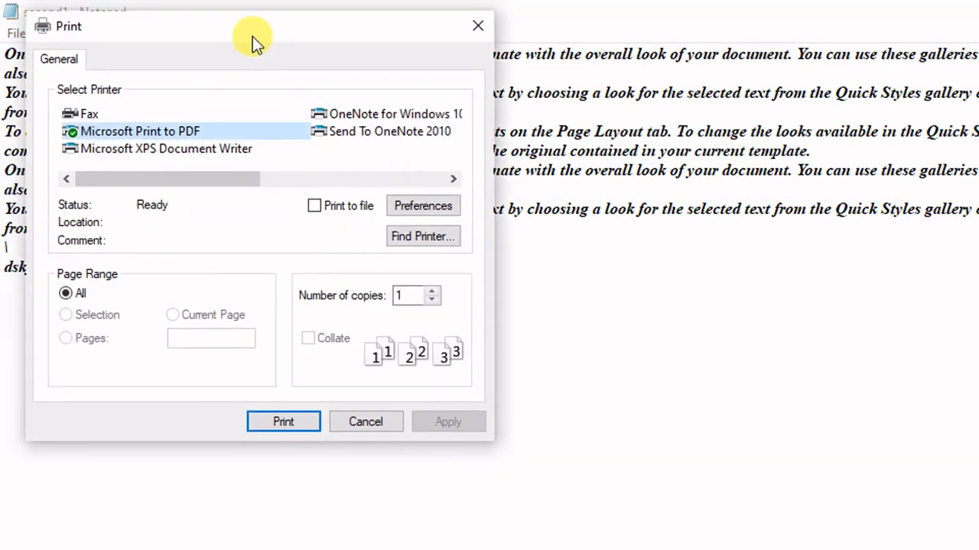
left_click_drag(252, 36, 331, 79)
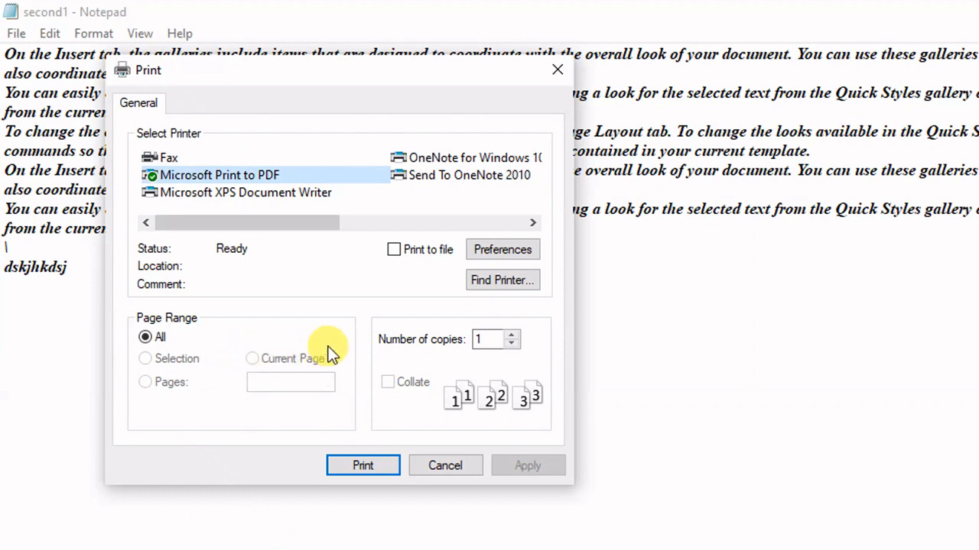
double_click(480, 339)
type("2")
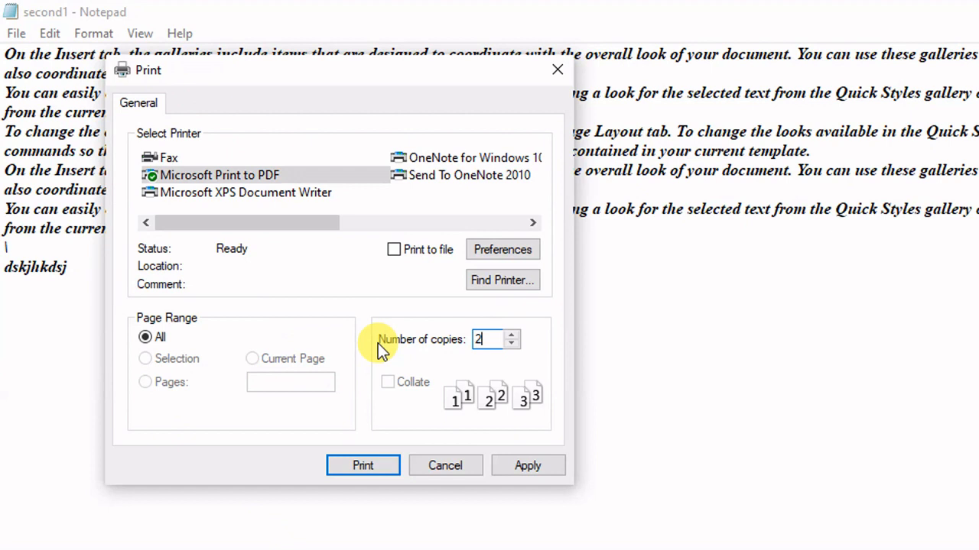
double_click(505, 342)
type("1")
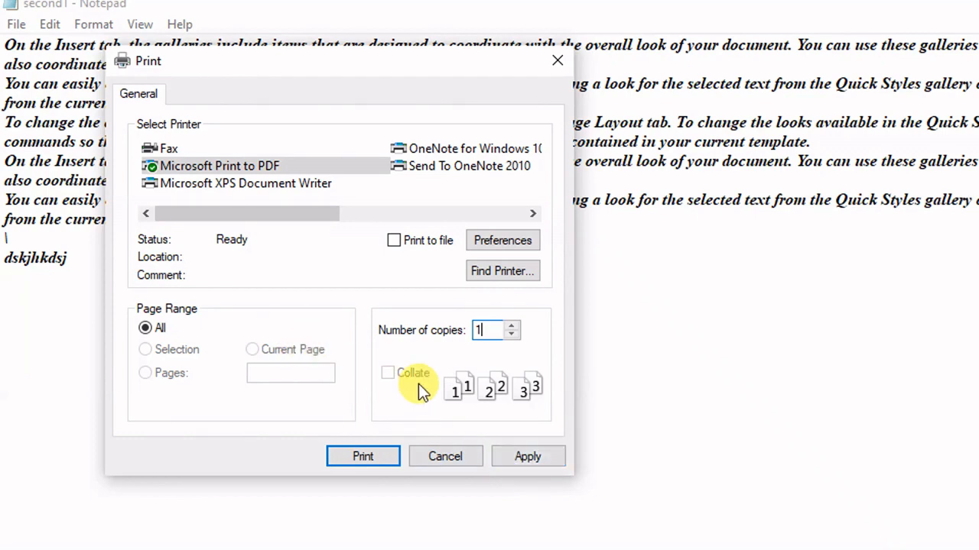
key("Escape")
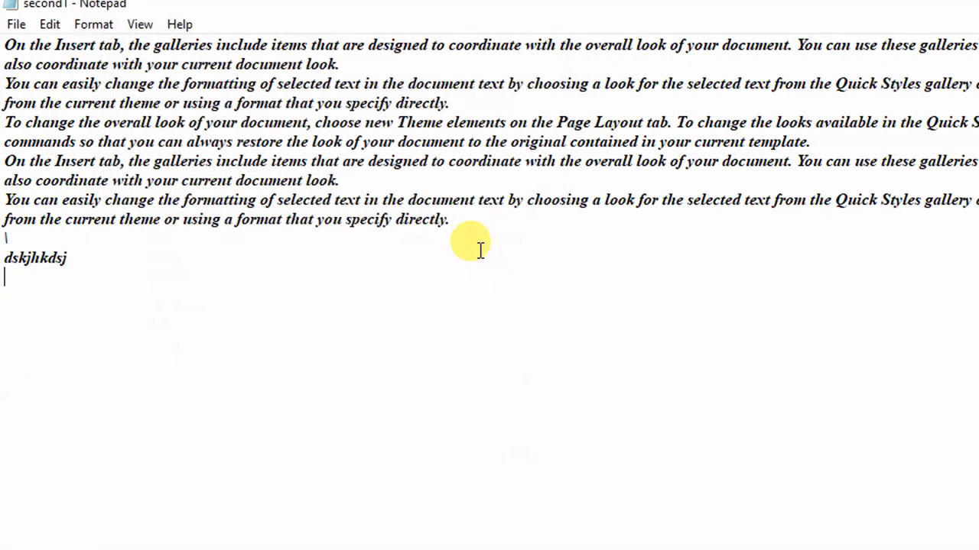
left_click(18, 38)
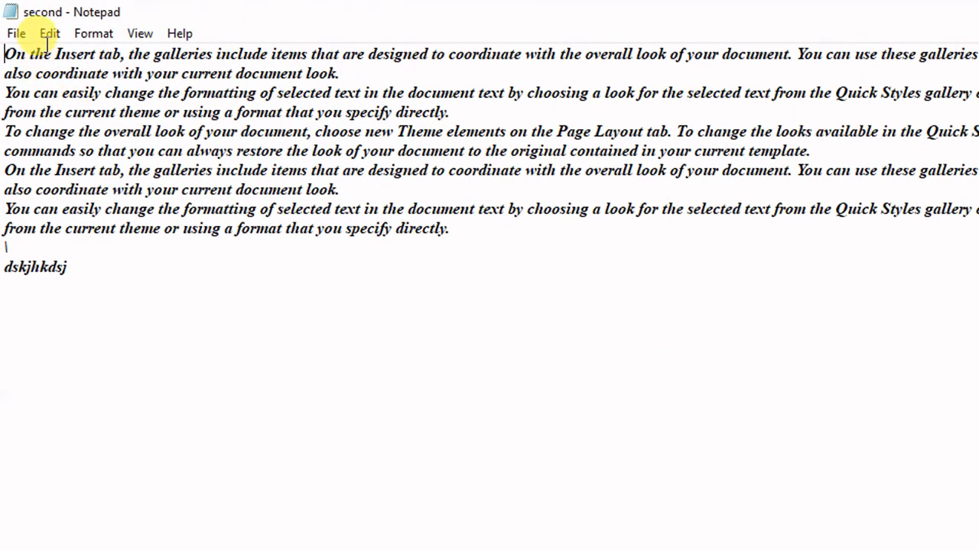
left_click(50, 34)
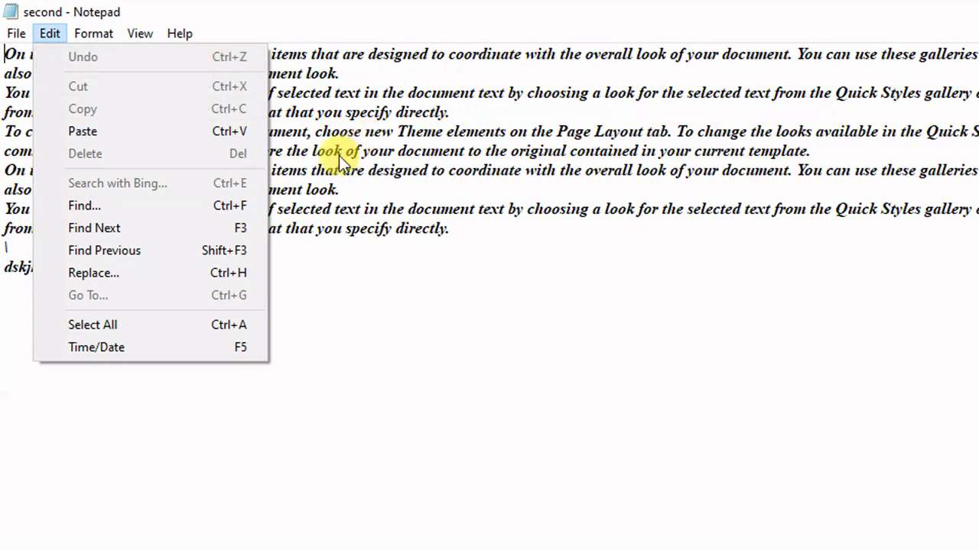
left_click(390, 226)
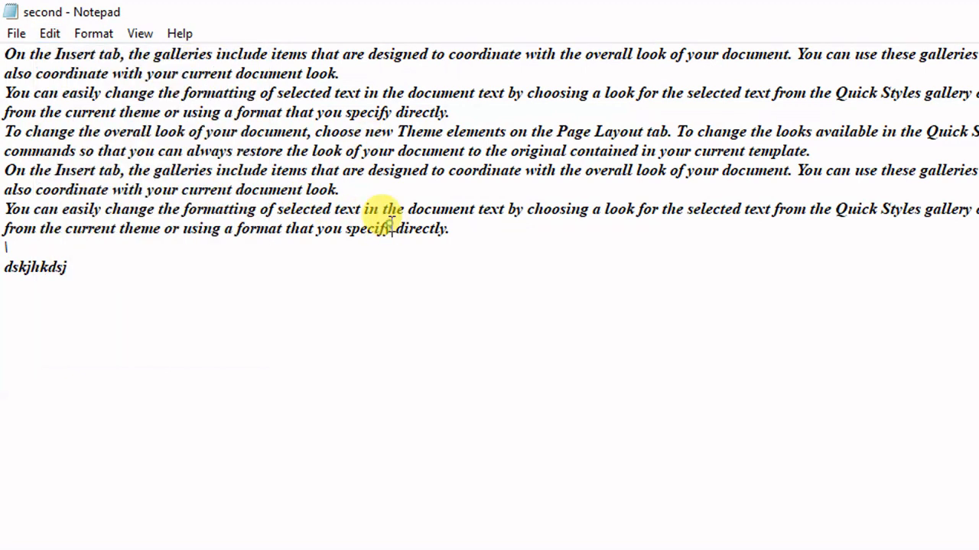
- Add the line "zdfdsffdsfdsf" at the end of the document "second", leaving a blank line above it
left_click(138, 280)
key("Return")
key("Return")
type("zdfdsffdsfdsf")
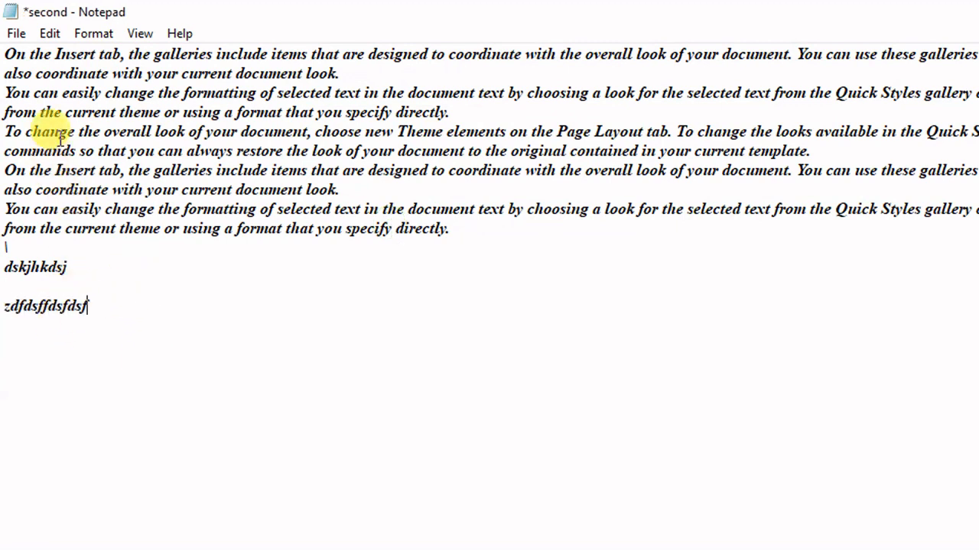
- Undo the typing of the line "zdfdsffdsfdsf" and its line breaks, and undo again to restore them
left_click(49, 33)
mouse_move(50, 33)
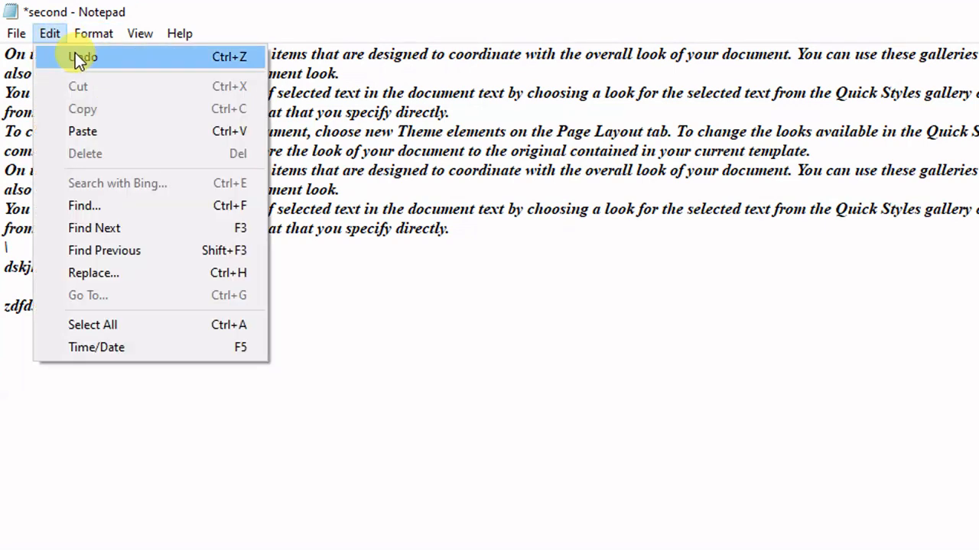
left_click(76, 54)
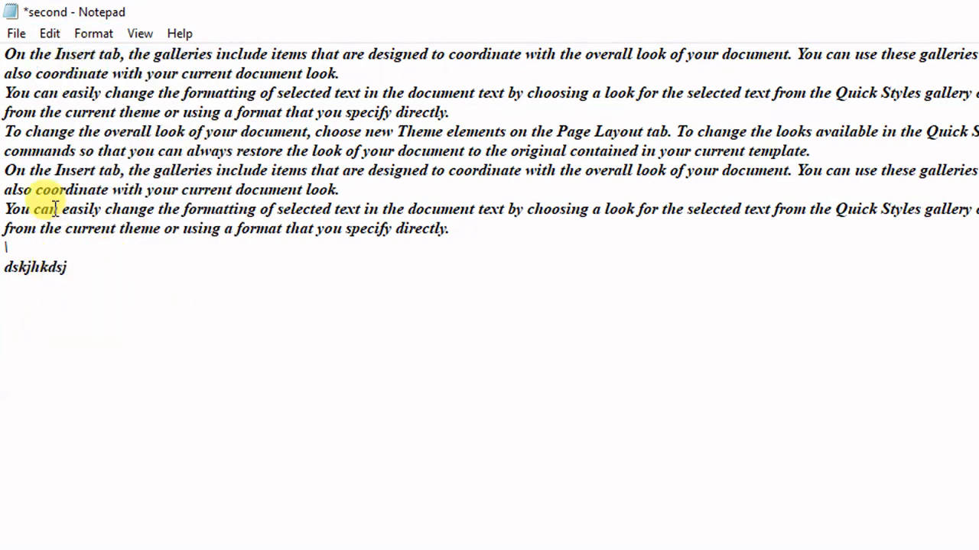
left_click(48, 34)
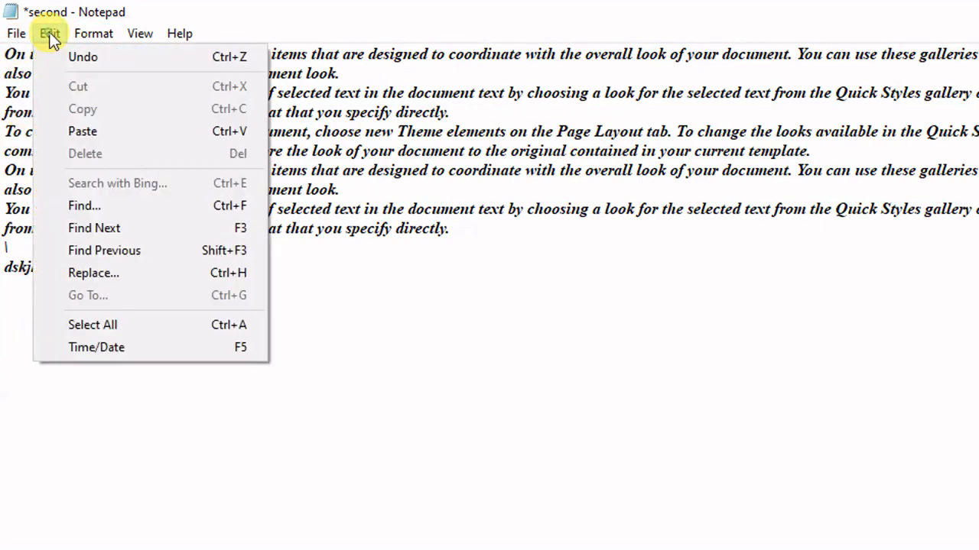
left_click(121, 55)
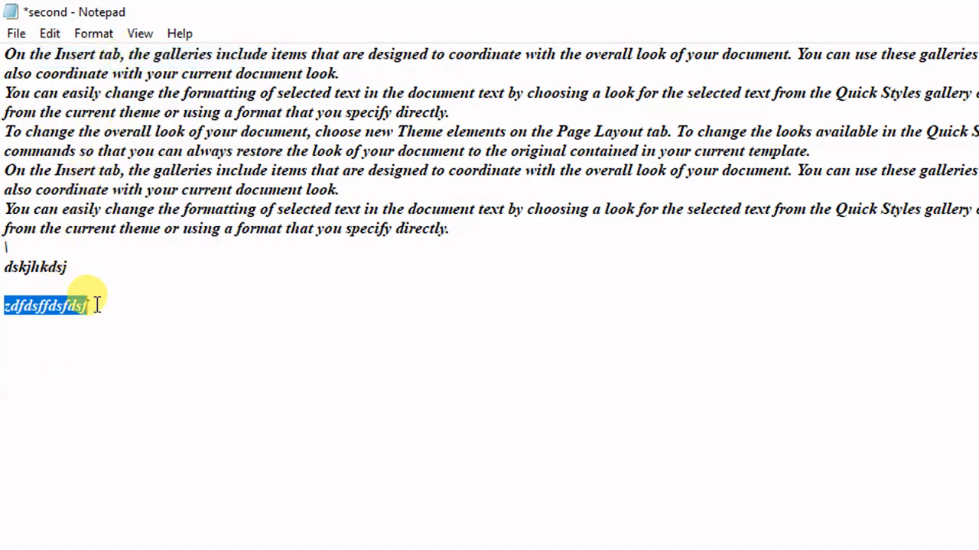
left_click(50, 34)
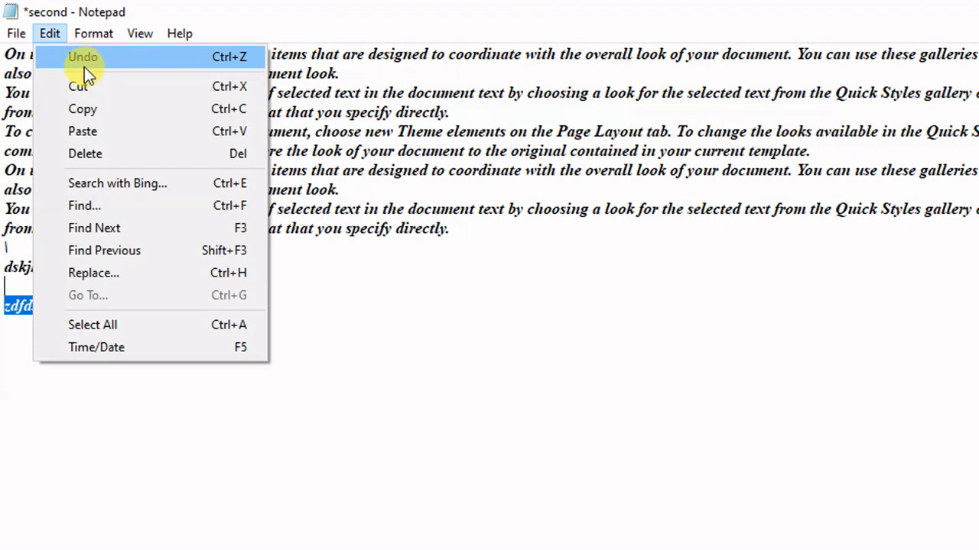
left_click(375, 287)
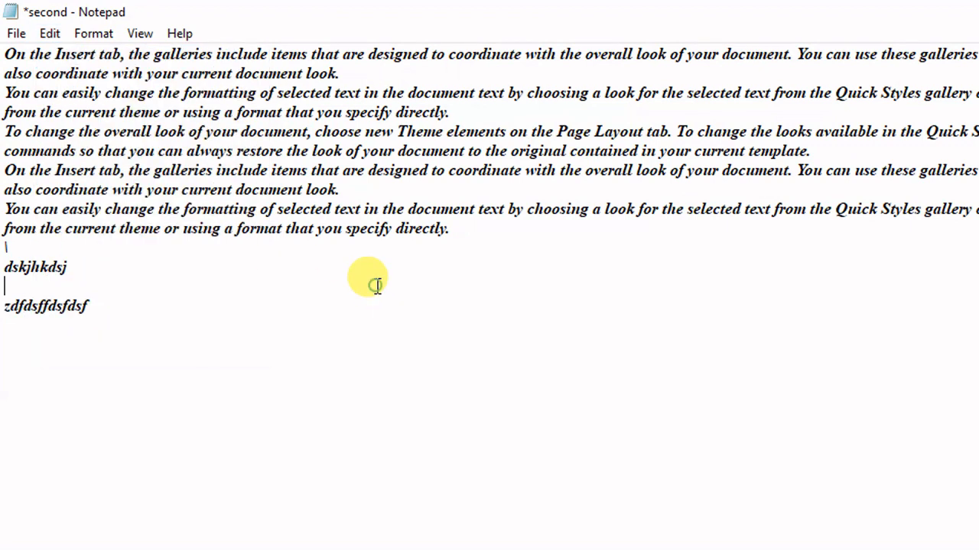
left_click(54, 34)
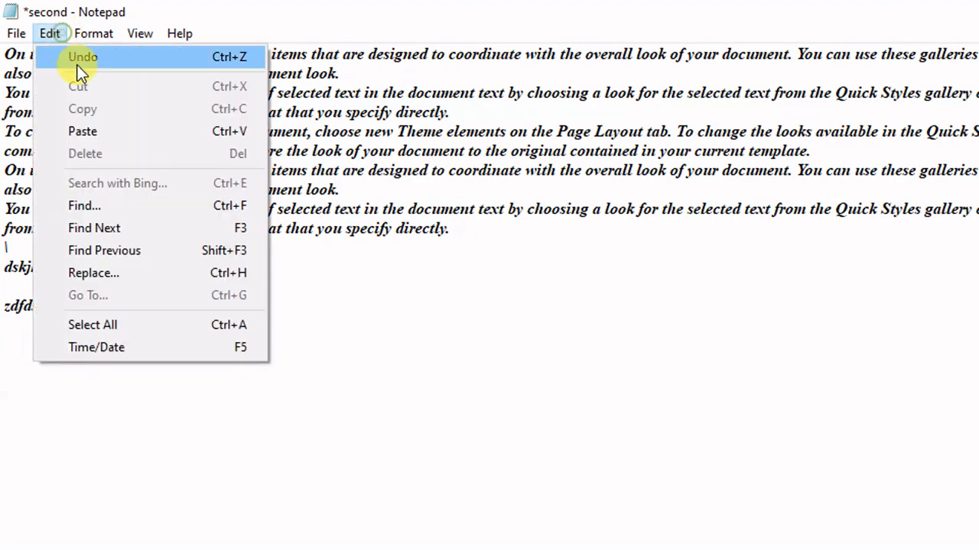
left_click(327, 232)
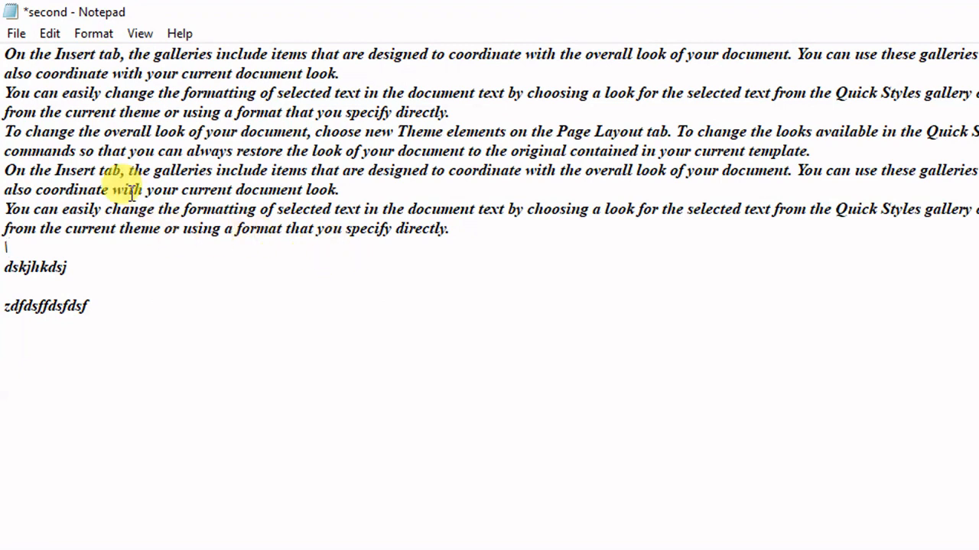
left_click(51, 34)
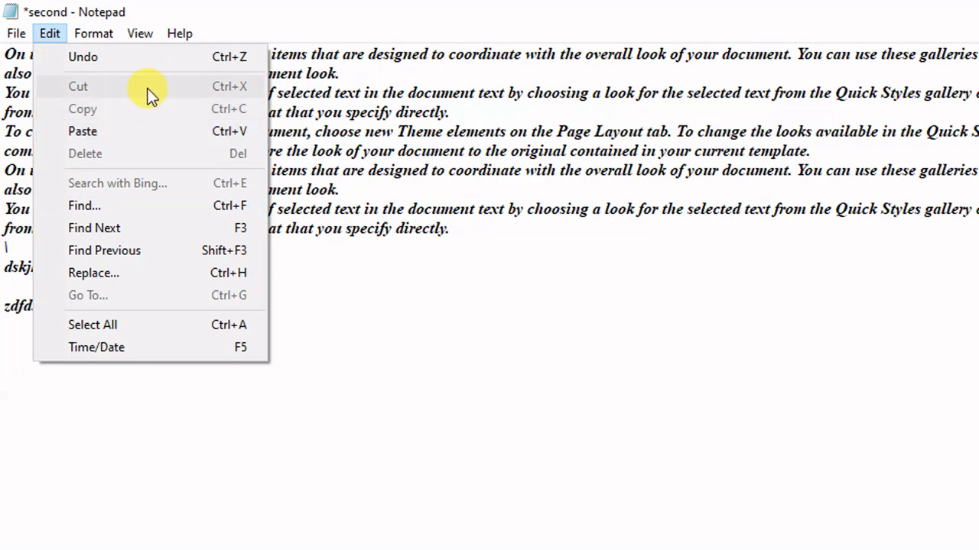
left_click(352, 249)
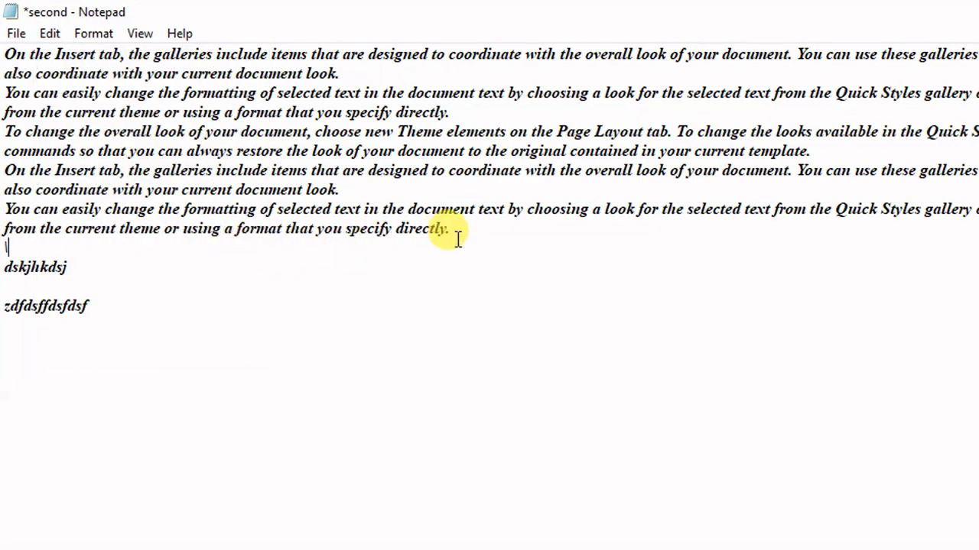
- Cut the second "You can easily change the formatting of selected text" paragraph, just above the backslash line
left_click_drag(453, 232, 6, 206)
key("ctrl+c")
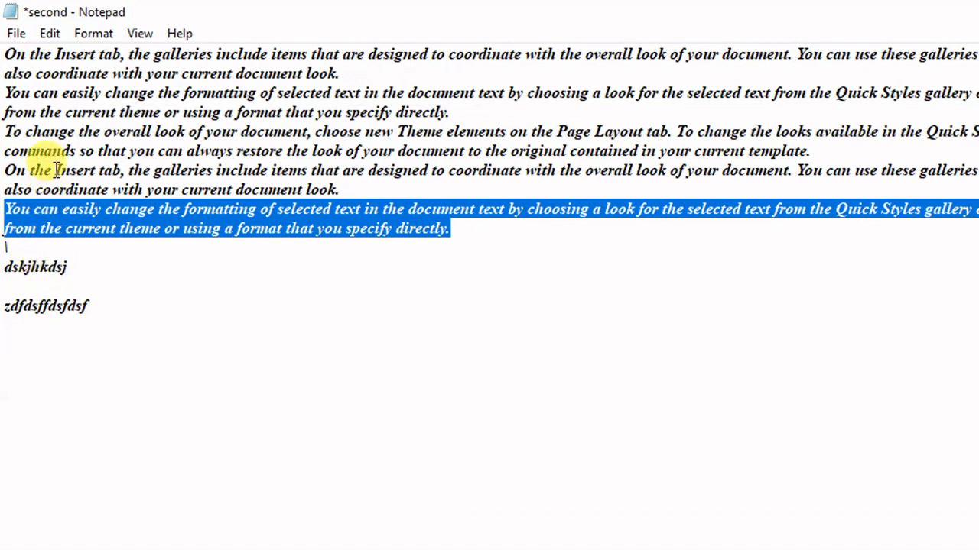
left_click(50, 34)
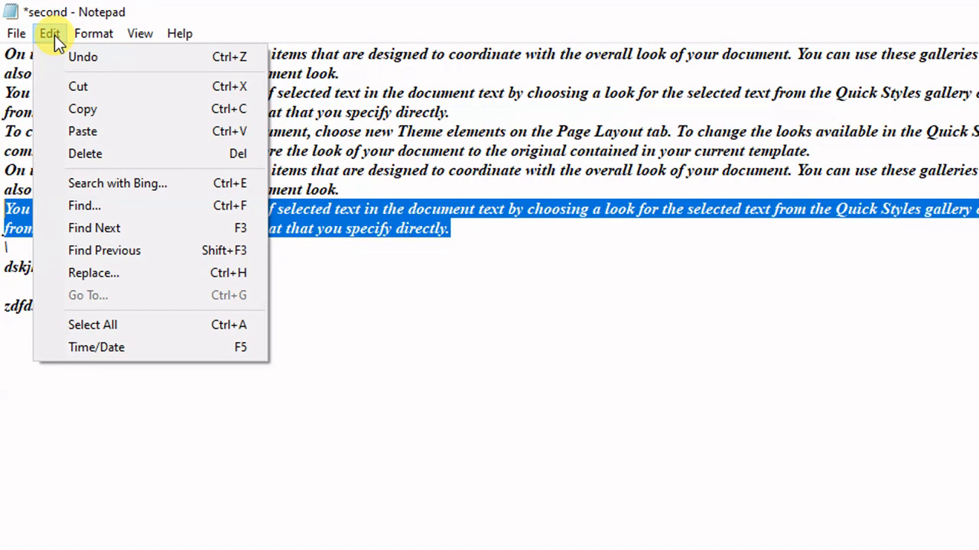
left_click(84, 85)
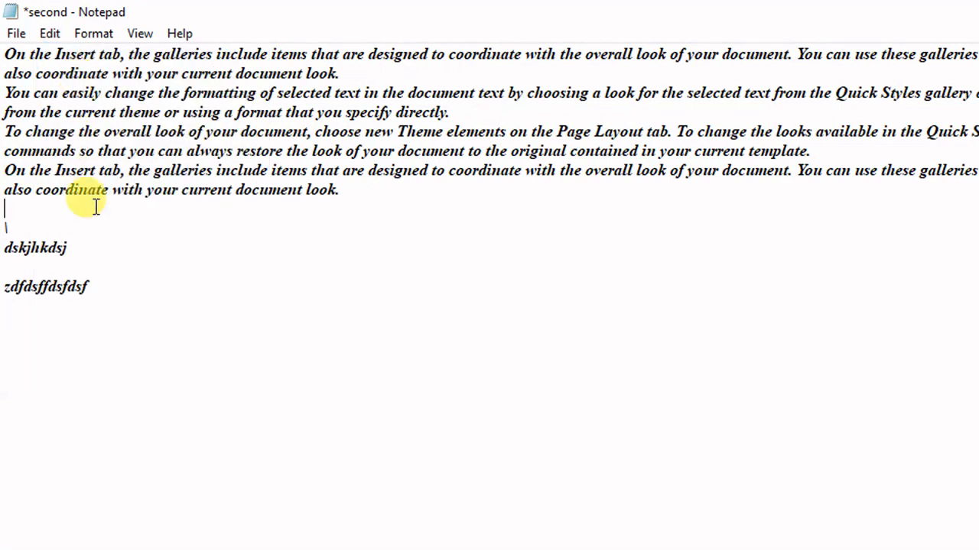
- Paste the cut paragraph at the end of the document, leaving four blank lines below "zdfdsffdsfdsf"
left_click(107, 285)
key("Return")
key("Return")
key("Return")
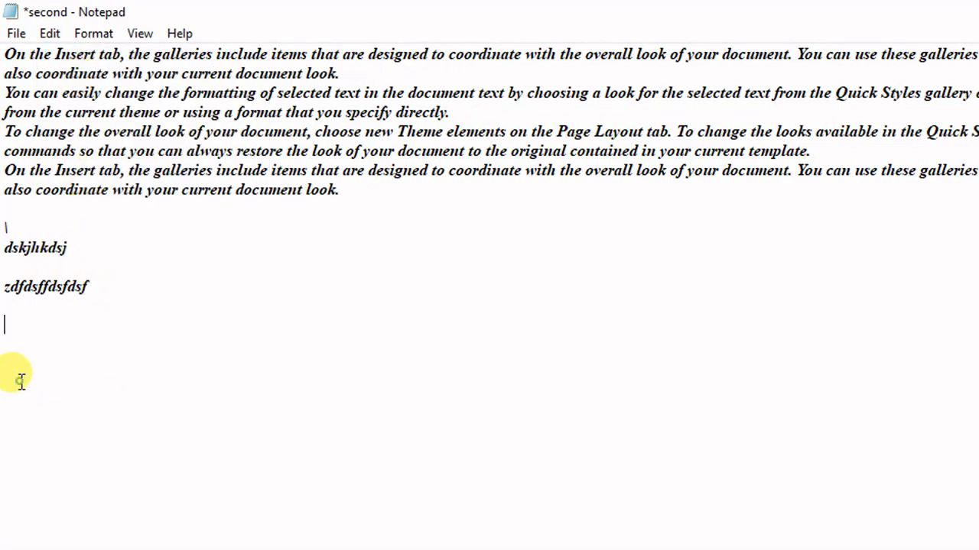
key("Return")
key("Return")
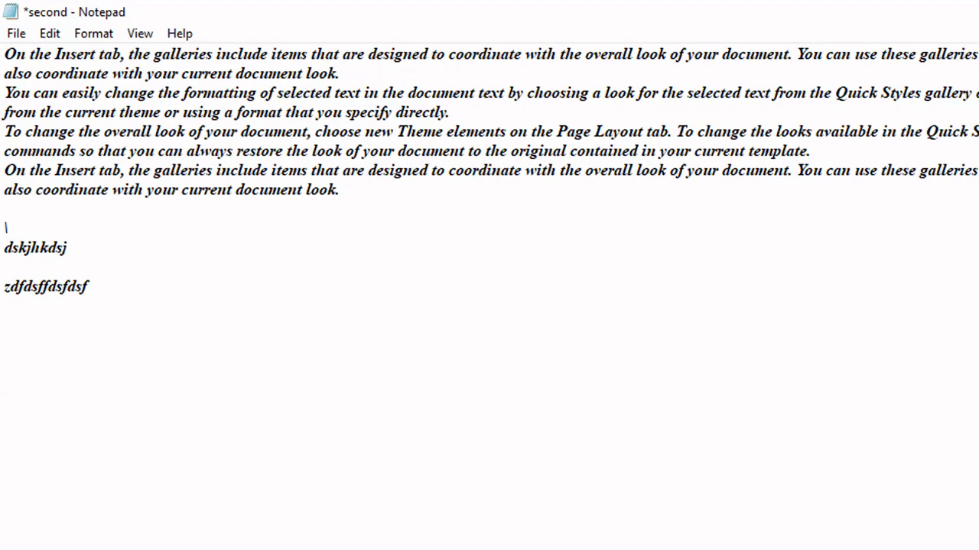
left_click(51, 33)
left_click(80, 130)
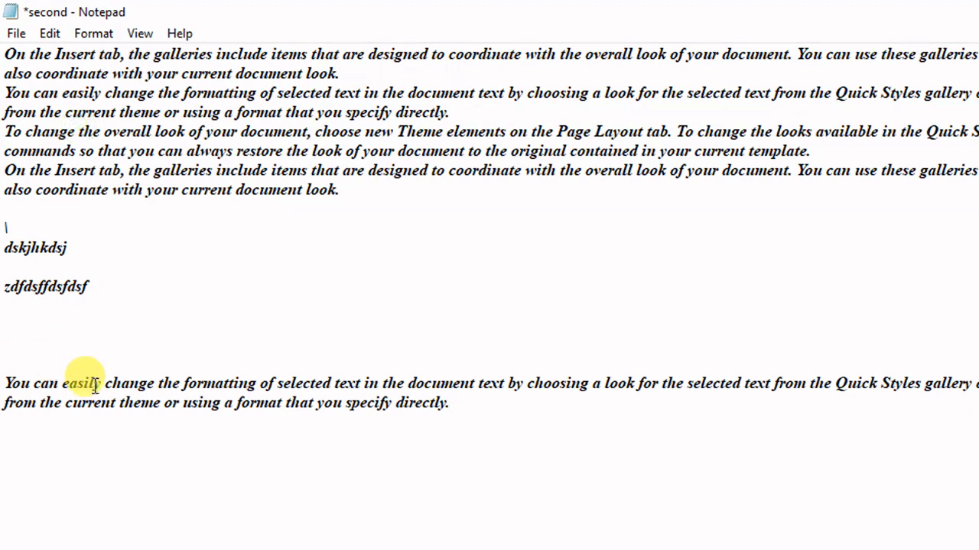
- Paste a second copy of the paragraph at the document's end, separated from the first by a blank line
key("Return")
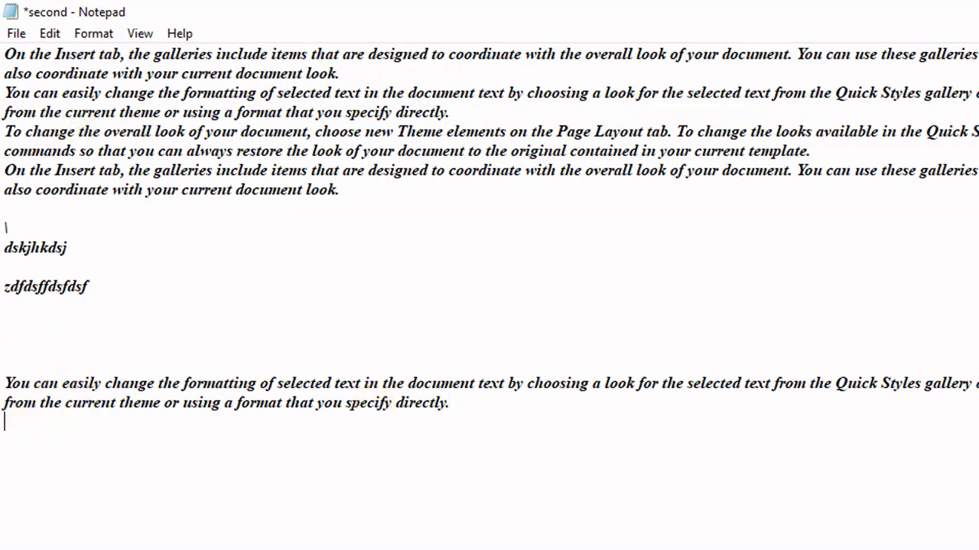
key("Return")
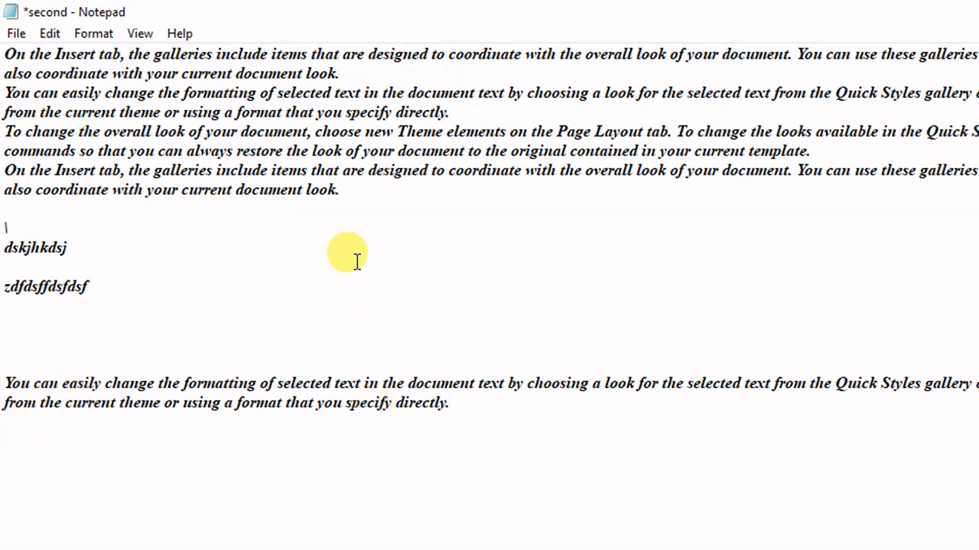
left_click(50, 33)
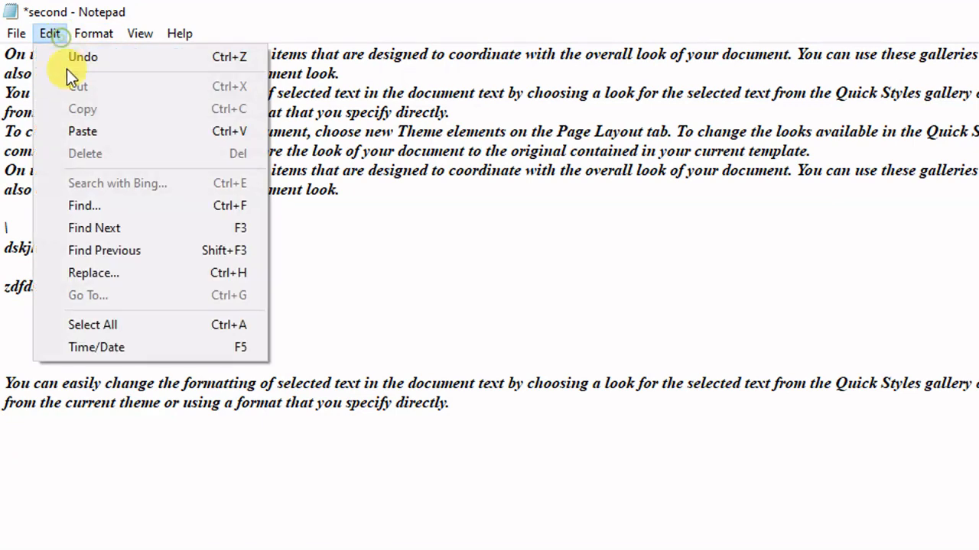
left_click(81, 131)
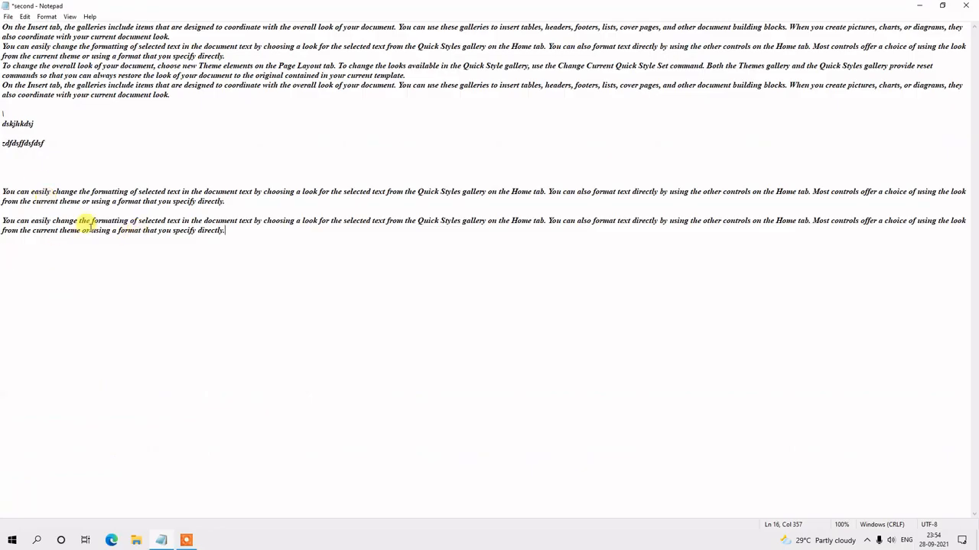
left_click(12, 112)
key("shift+Up")
key("shift+Up")
key("shift+Up")
key("shift+Up")
key("shift+Up")
left_click(95, 113)
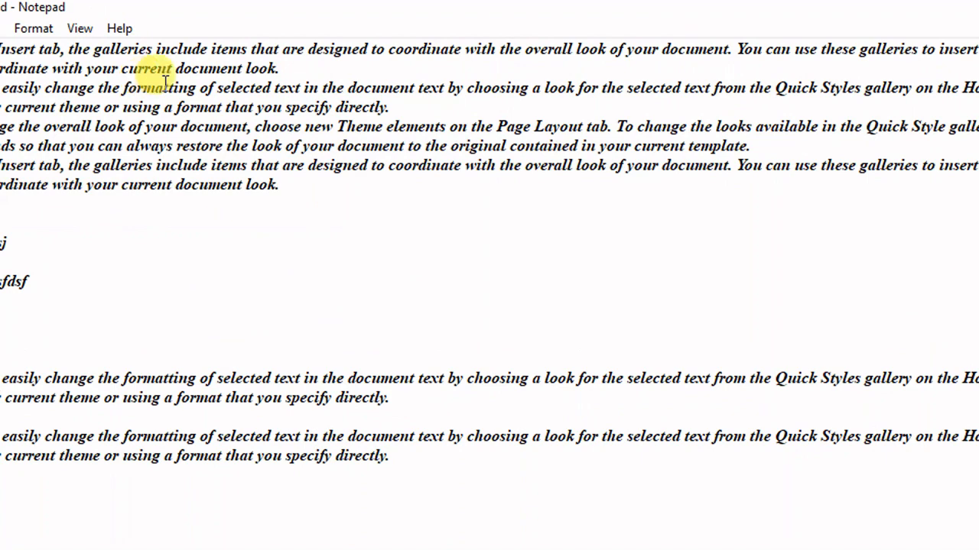
left_click(46, 32)
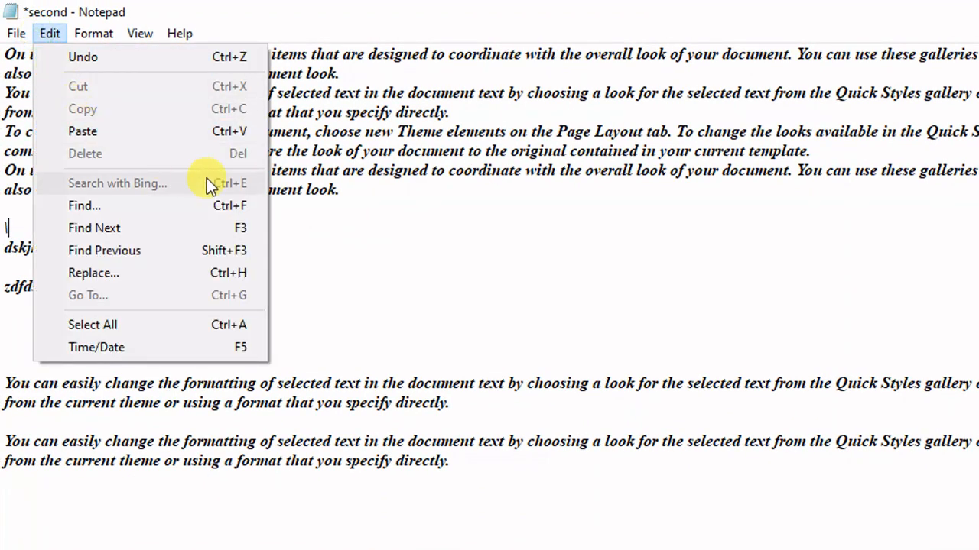
left_click(327, 207)
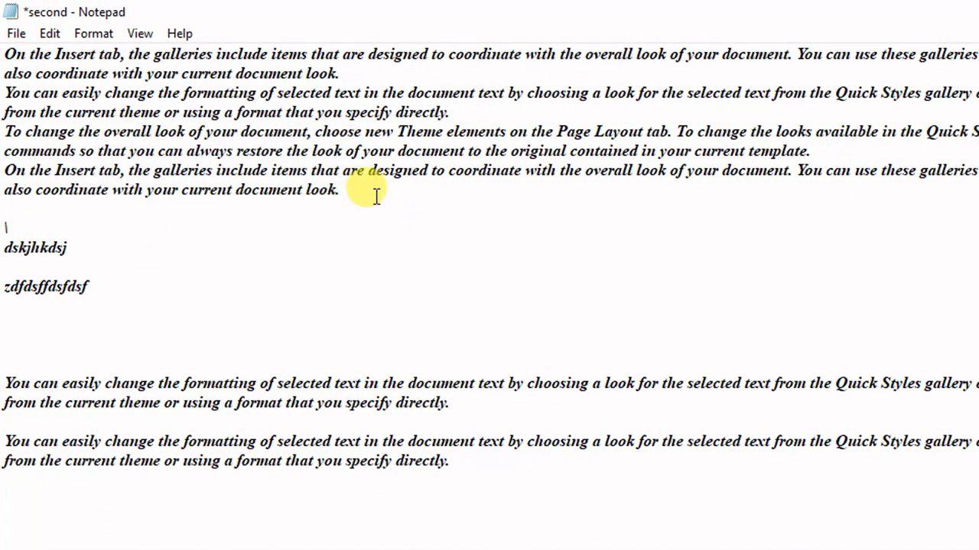
- Copy the "To change the overall look" paragraph and the "On the Insert tab" paragraph below it, and paste them two blank lines below "zdfdsffdsfdsf"
left_click_drag(374, 194, 4, 131)
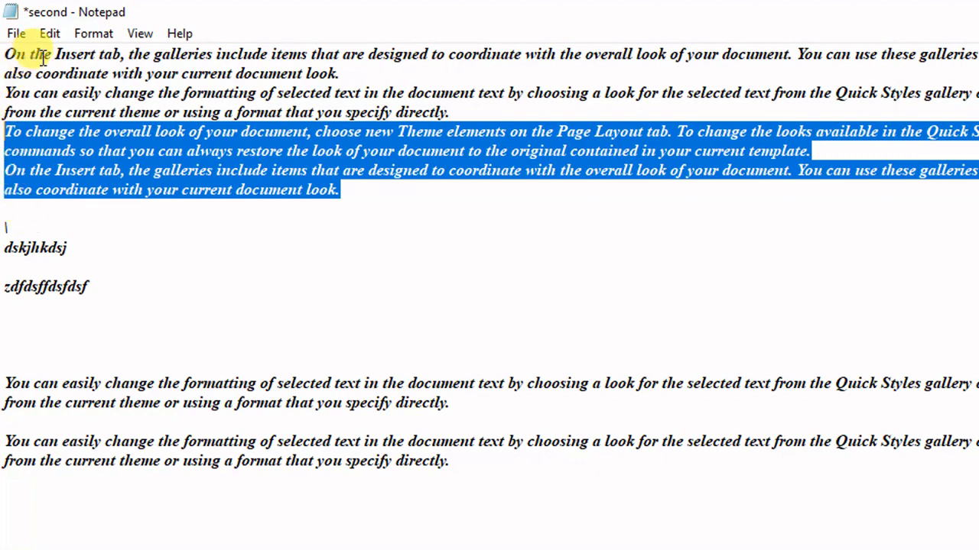
left_click(51, 35)
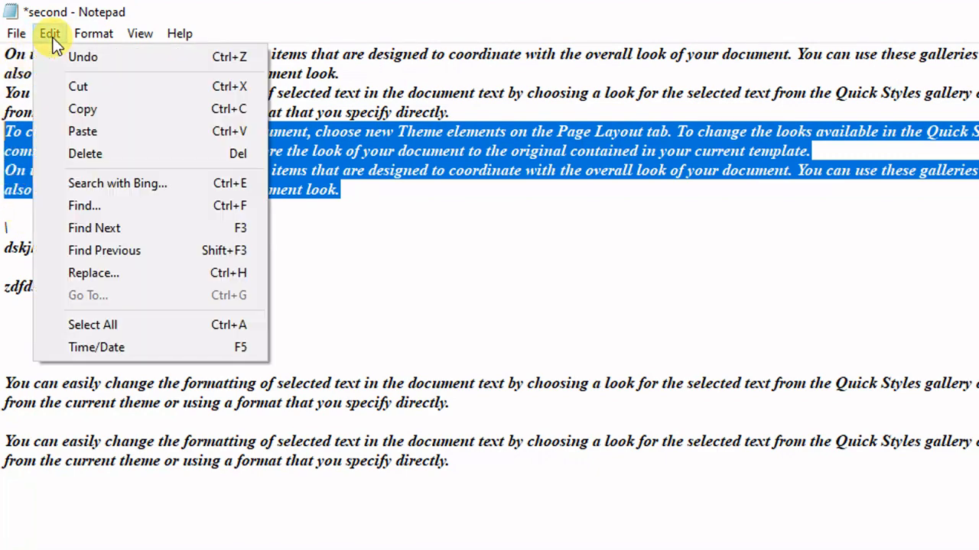
left_click(79, 115)
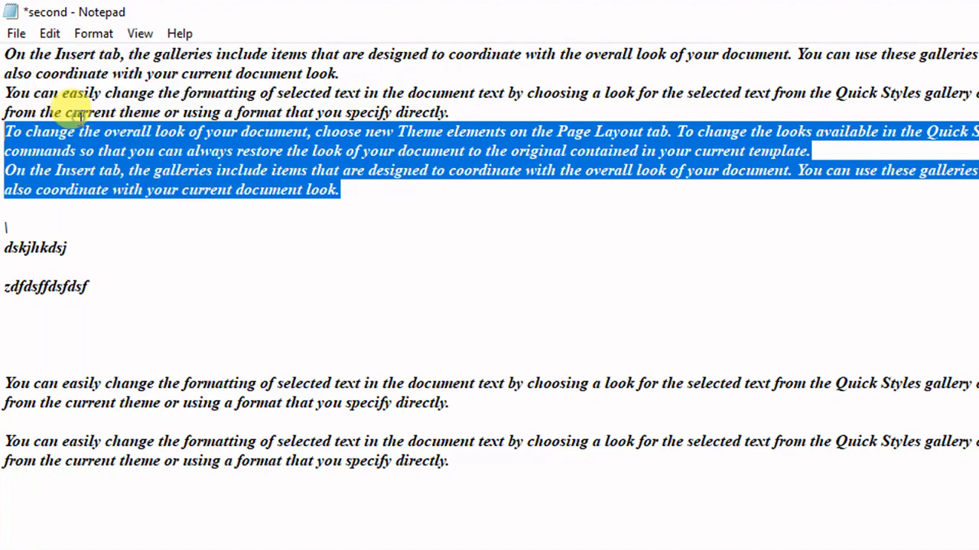
left_click(23, 344)
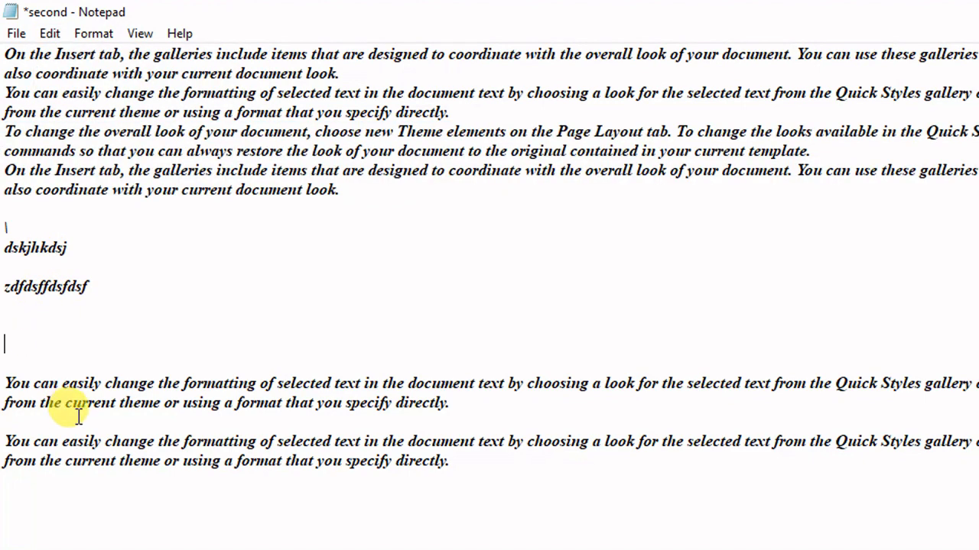
left_click(50, 33)
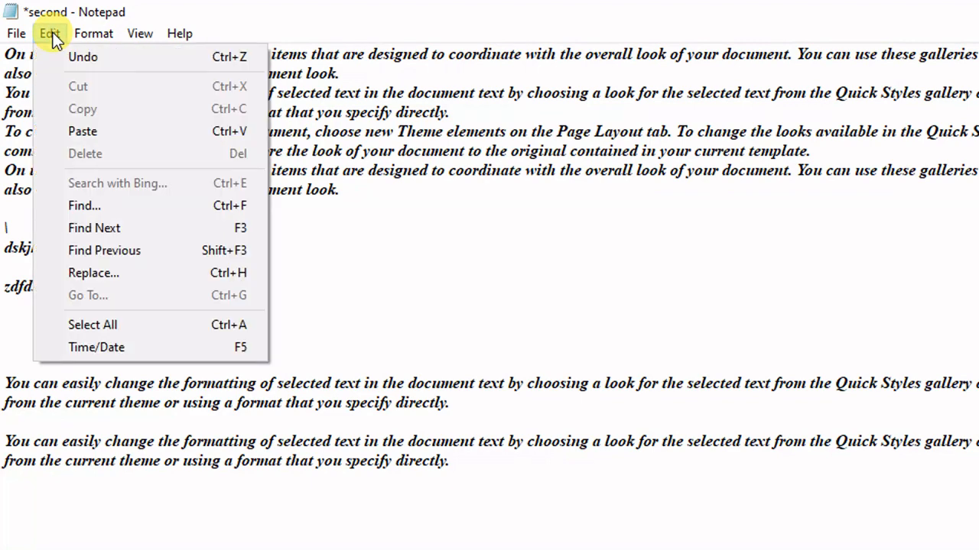
left_click(94, 133)
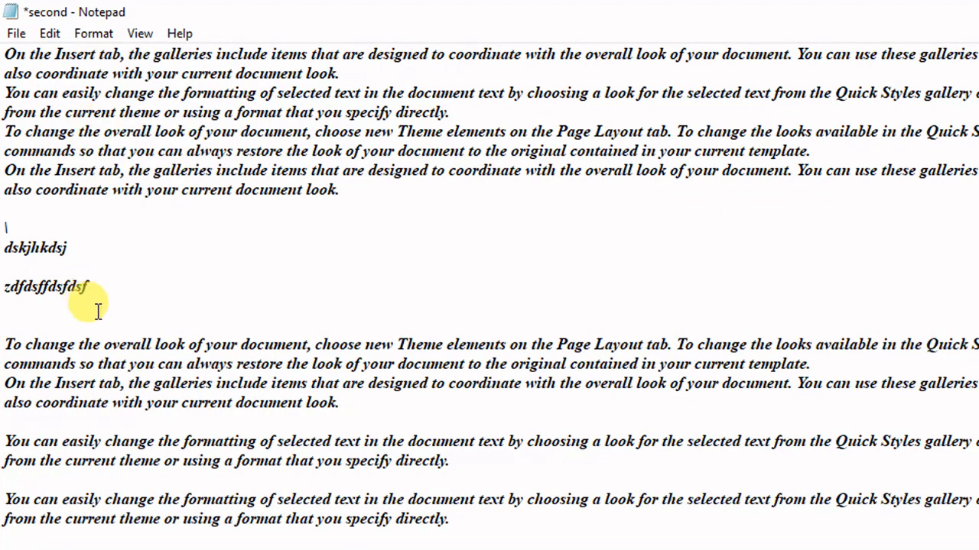
- Paste the two copied paragraphs two more times, starting on a new line directly below the pasted copy
key("Return")
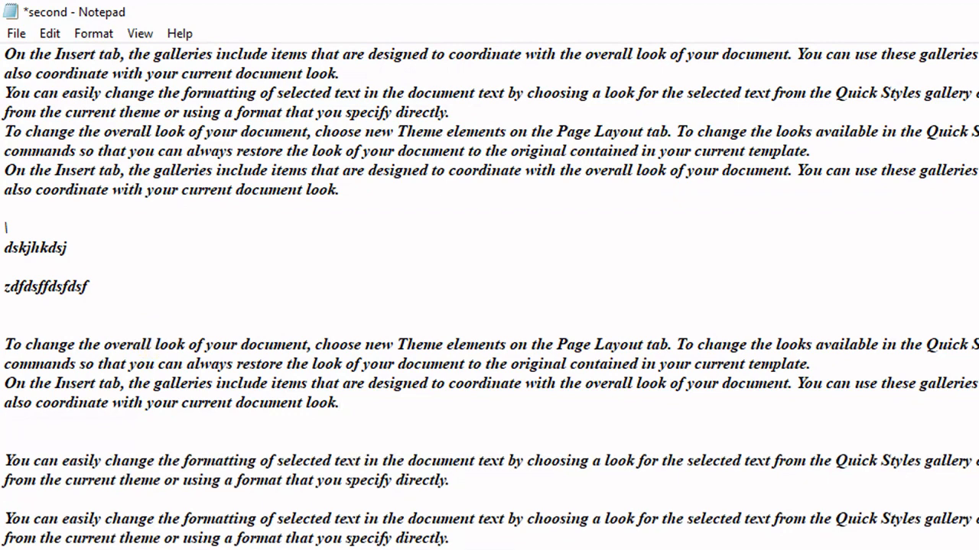
key("ctrl+v")
key("ctrl+v")
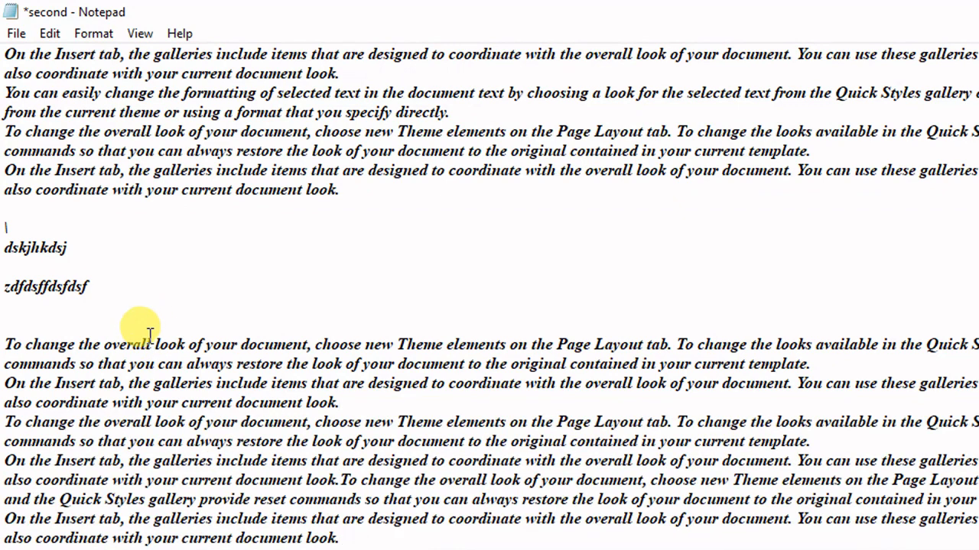
left_click(61, 309)
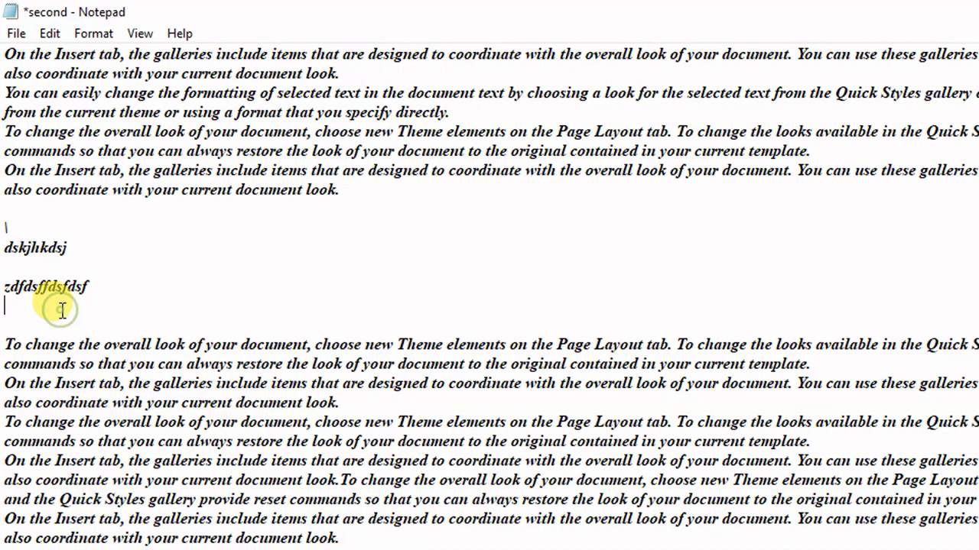
left_click(49, 34)
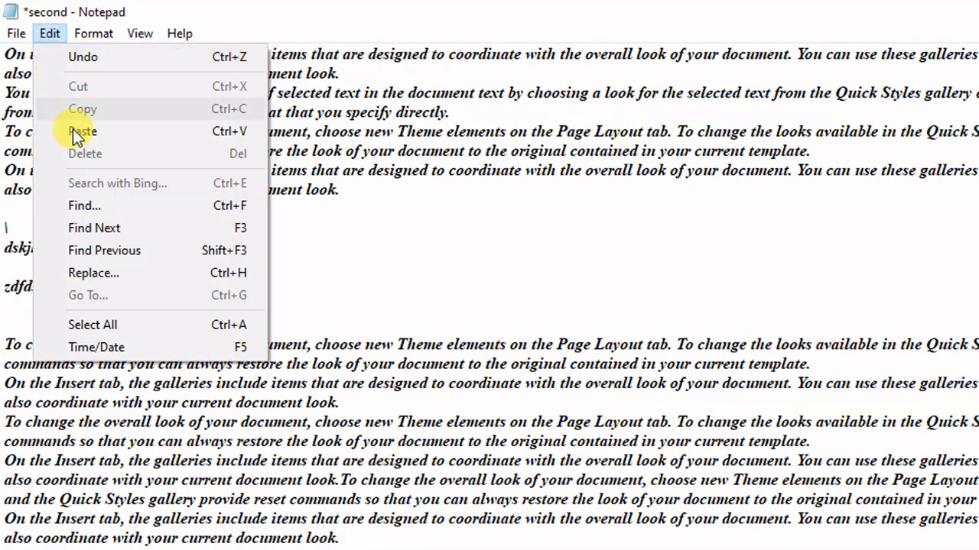
left_click(356, 222)
left_click(51, 34)
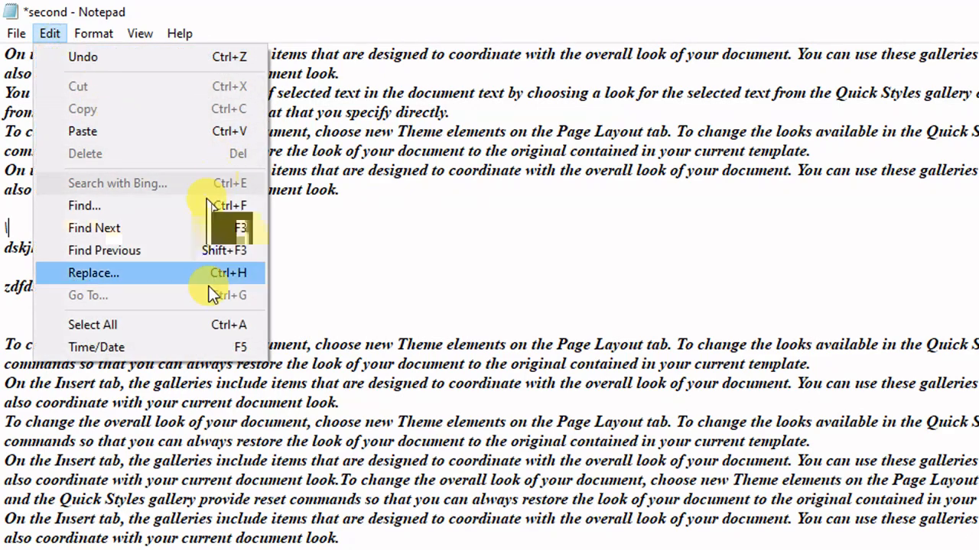
left_click(365, 233)
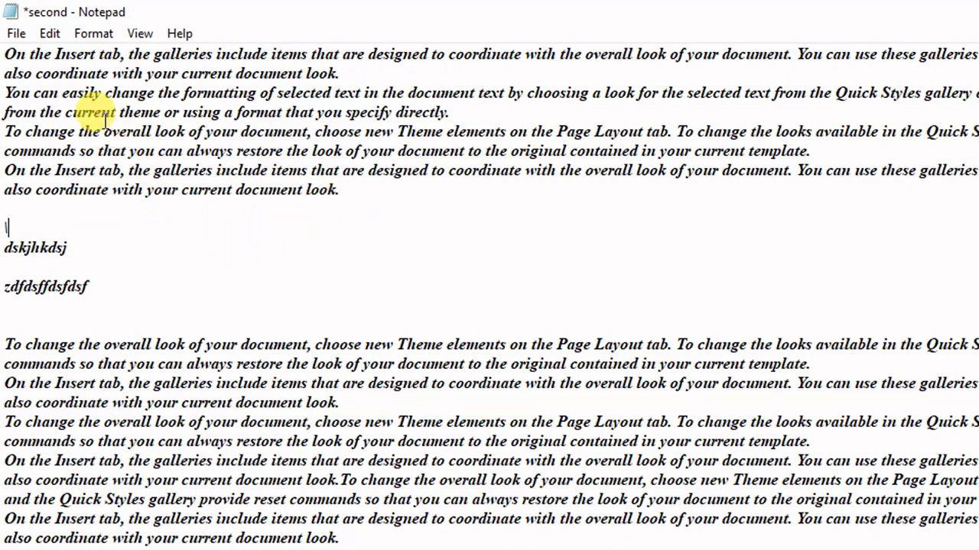
- Delete the second "To change the overall look" and "On the Insert tab" paragraphs above the backslash, plus the lines from "dskjhkdsj" through "zdfdsffdsfdsf"
left_click(50, 35)
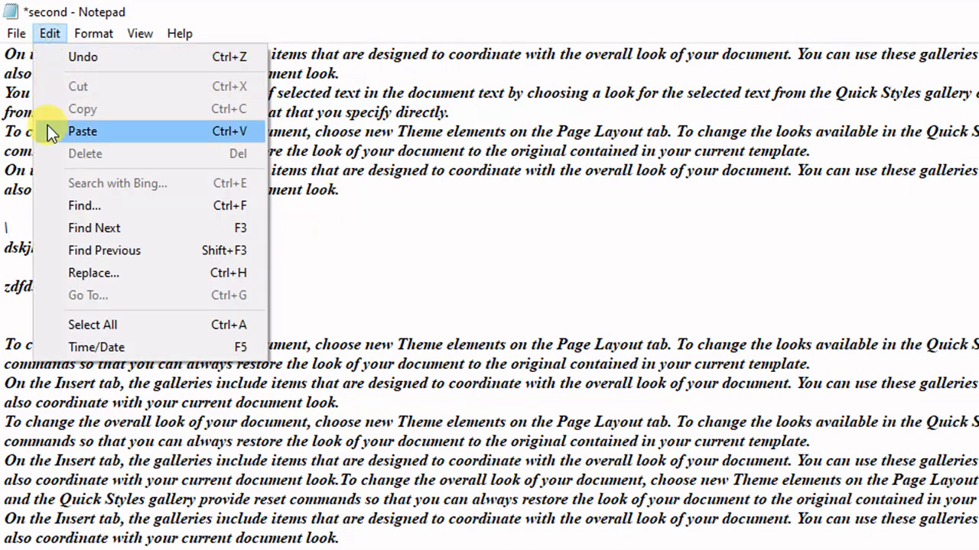
left_click(286, 236)
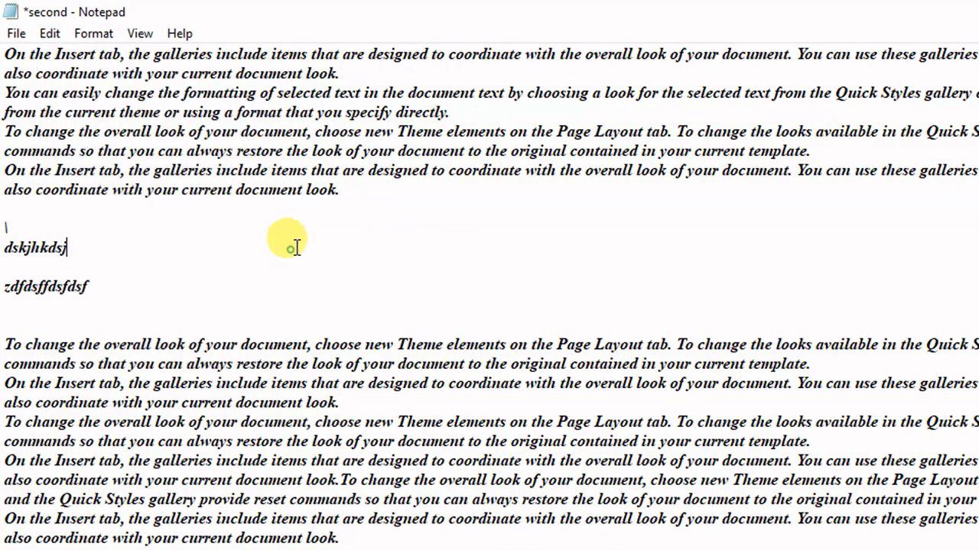
left_click_drag(387, 200, 6, 131)
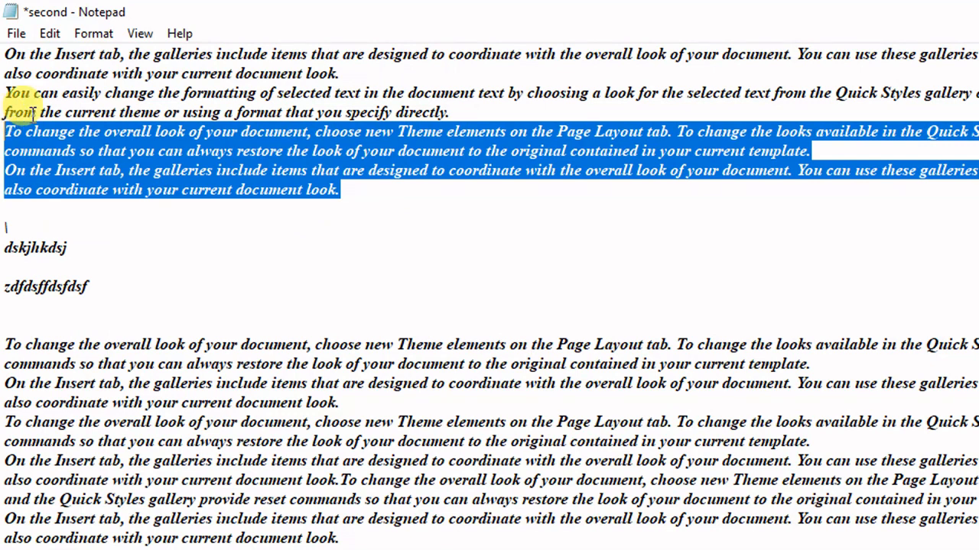
key("Delete")
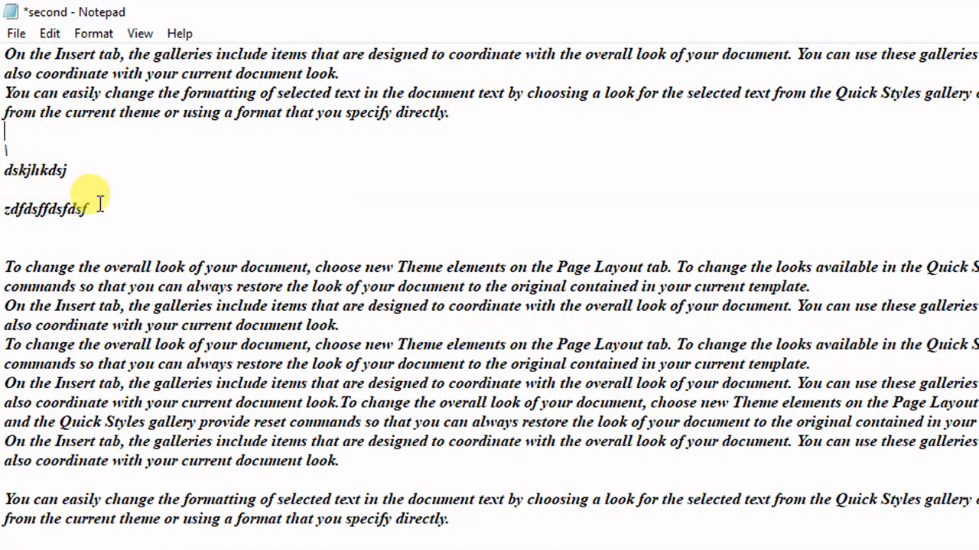
left_click_drag(4, 164, 104, 221)
key("Delete")
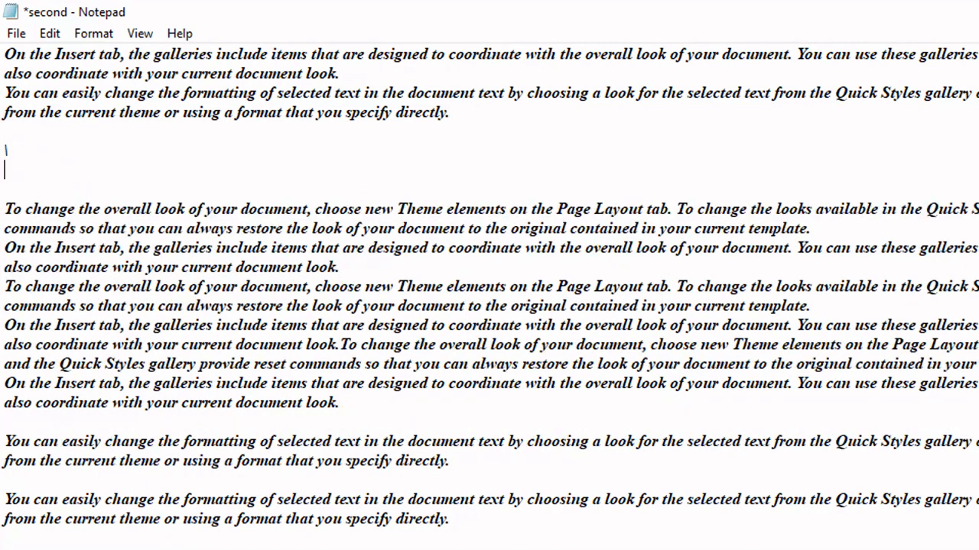
- Delete the uppermost "You can easily change the formatting" paragraph and the text from the first "On the Insert tab" paragraph through the backslash
left_click_drag(485, 120, 3, 98)
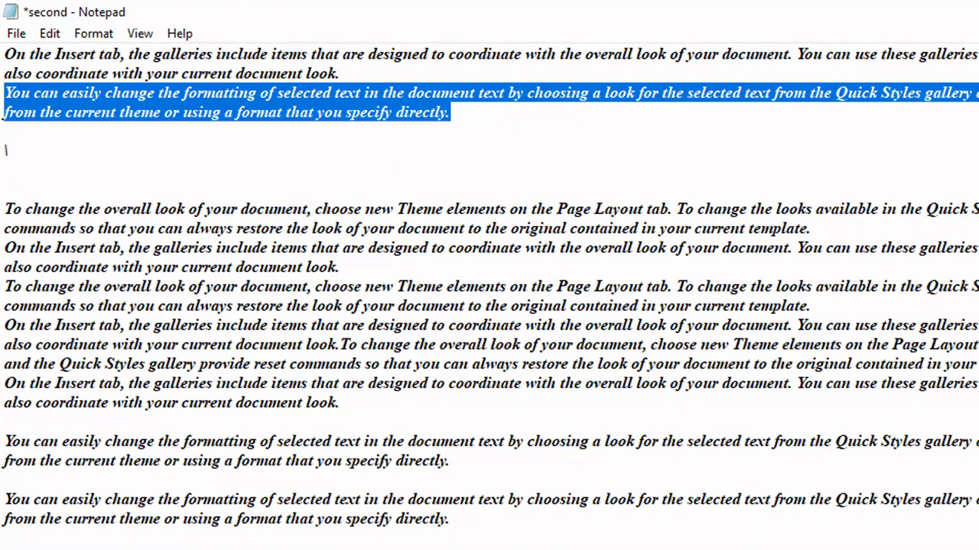
left_click(37, 33)
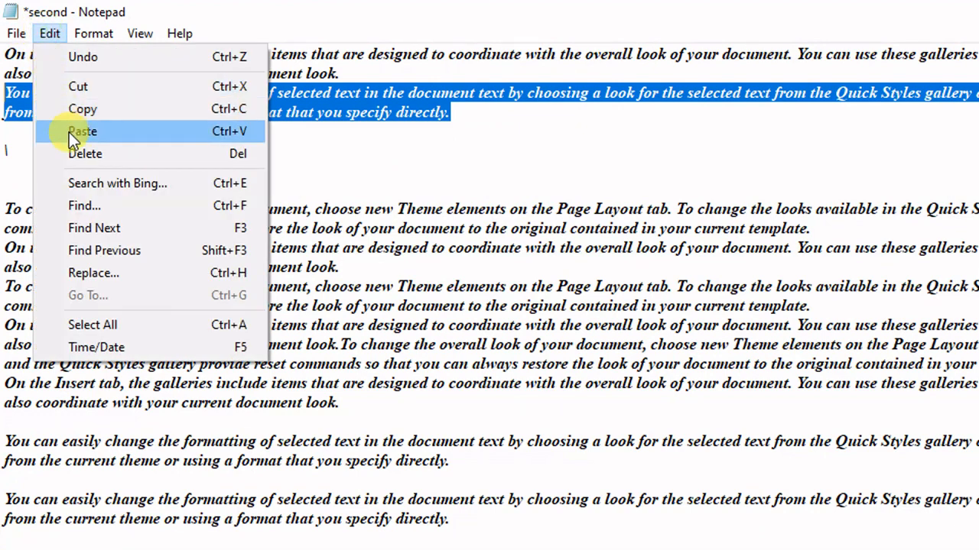
left_click(80, 150)
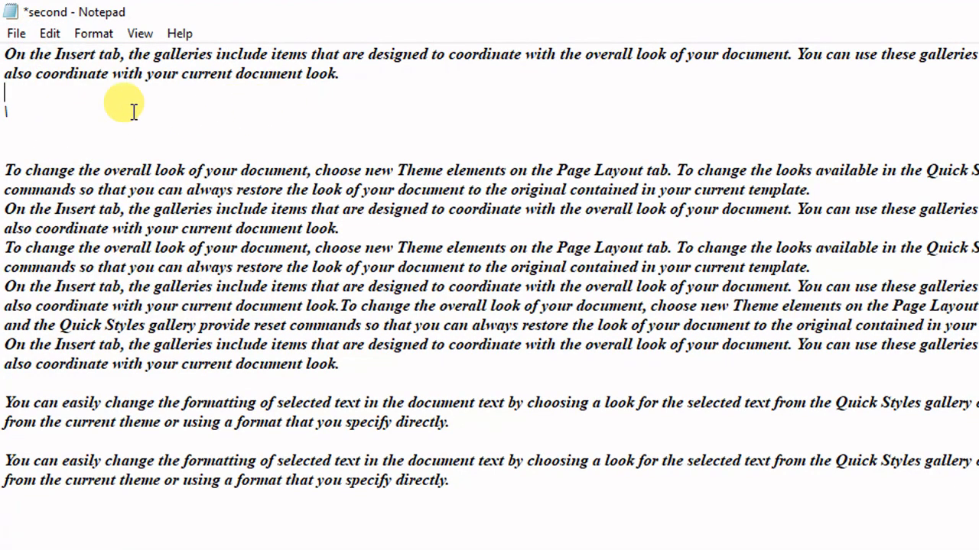
left_click_drag(39, 112, 4, 53)
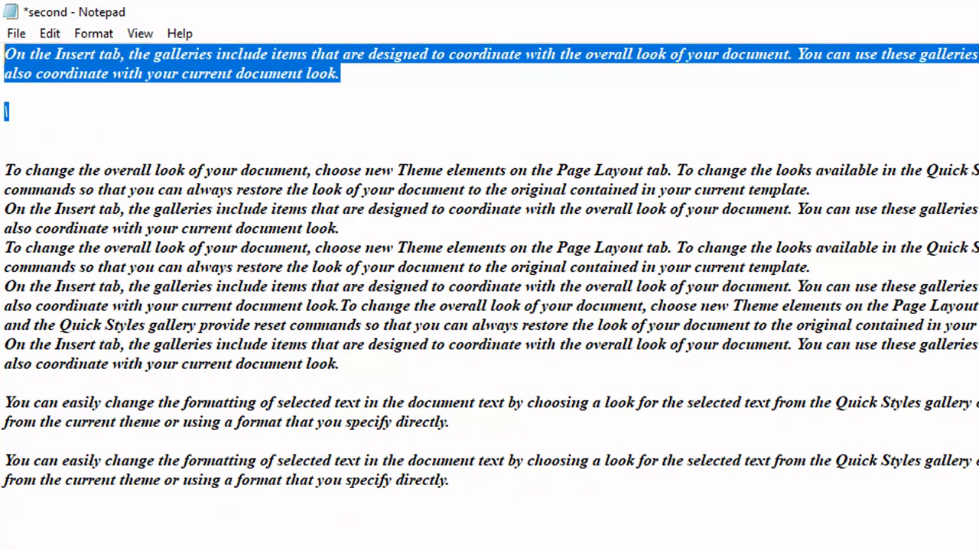
left_click(48, 36)
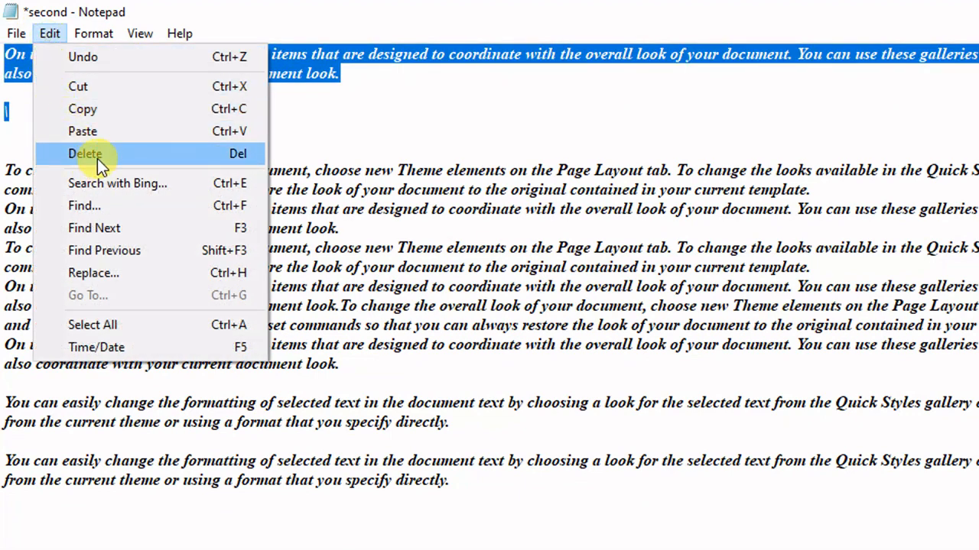
left_click(97, 158)
- Search with Bing for the word "change" from the first paragraph, look through its dictionary entry, and switch back to Notepad
left_click(51, 35)
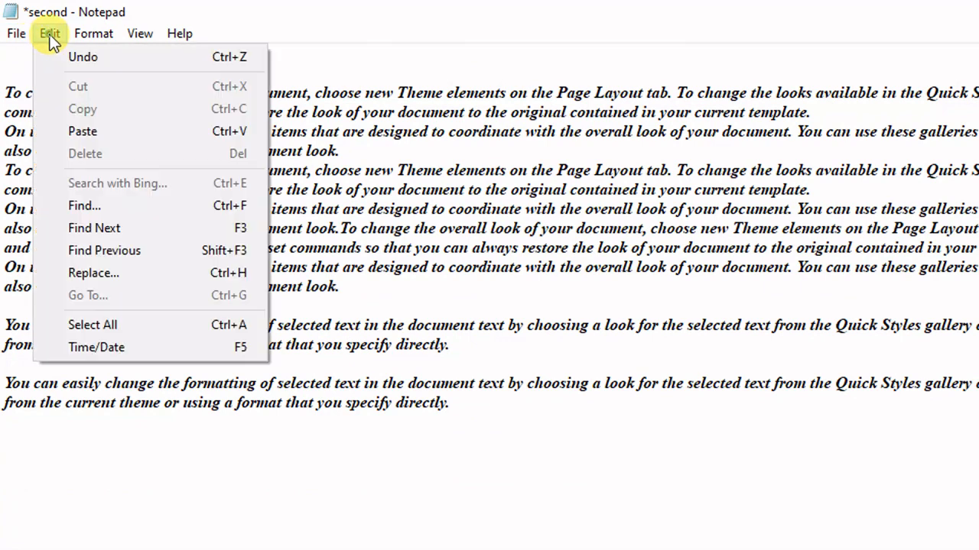
left_click(358, 170)
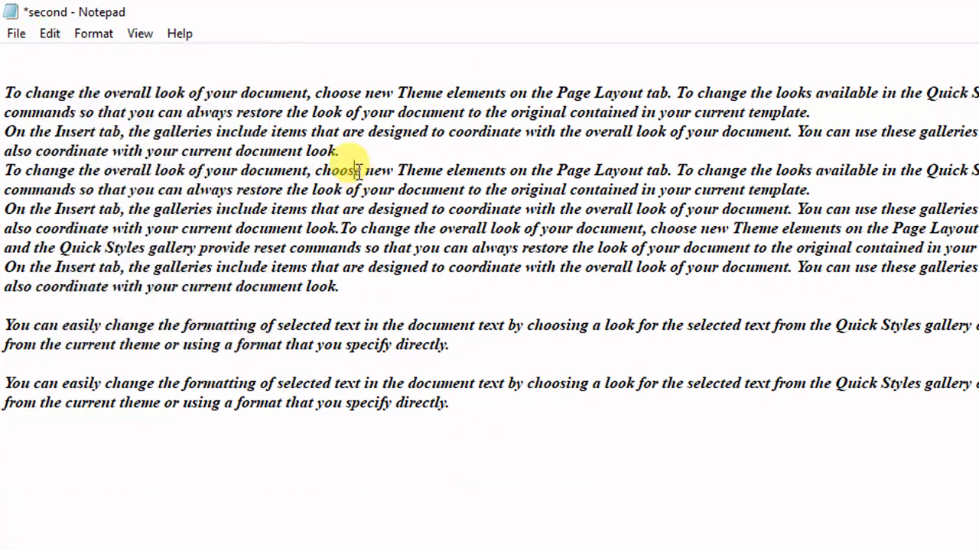
left_click_drag(75, 93, 25, 91)
left_click(50, 34)
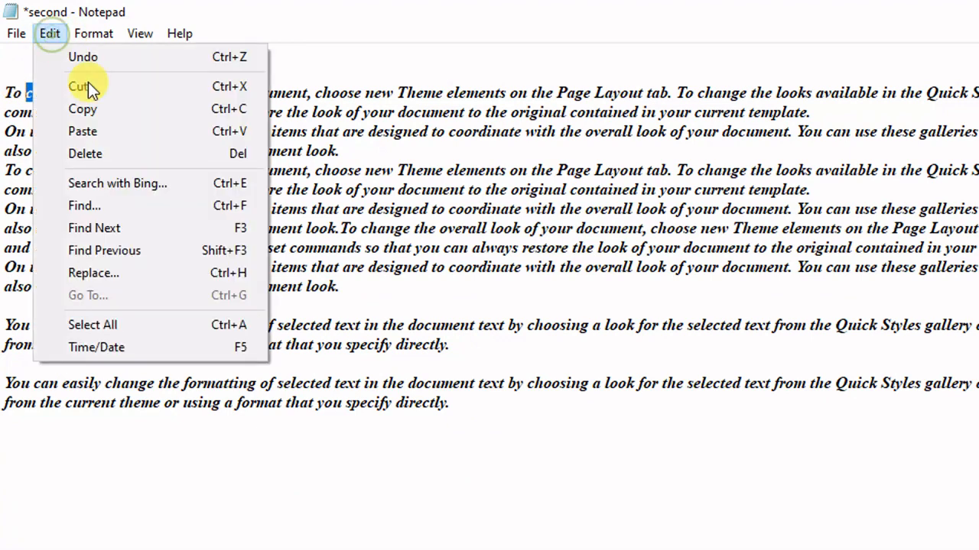
left_click(117, 184)
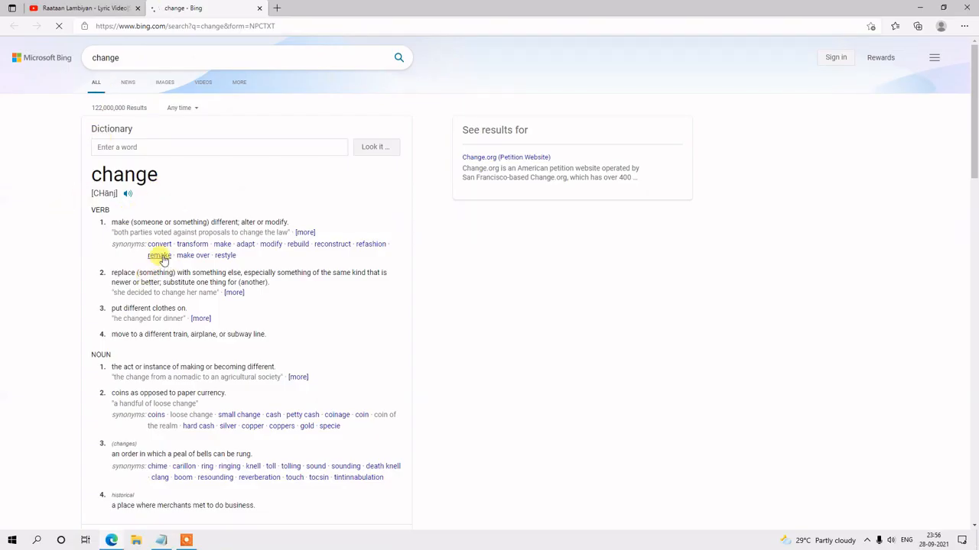
scroll(160, 256, "down", 1)
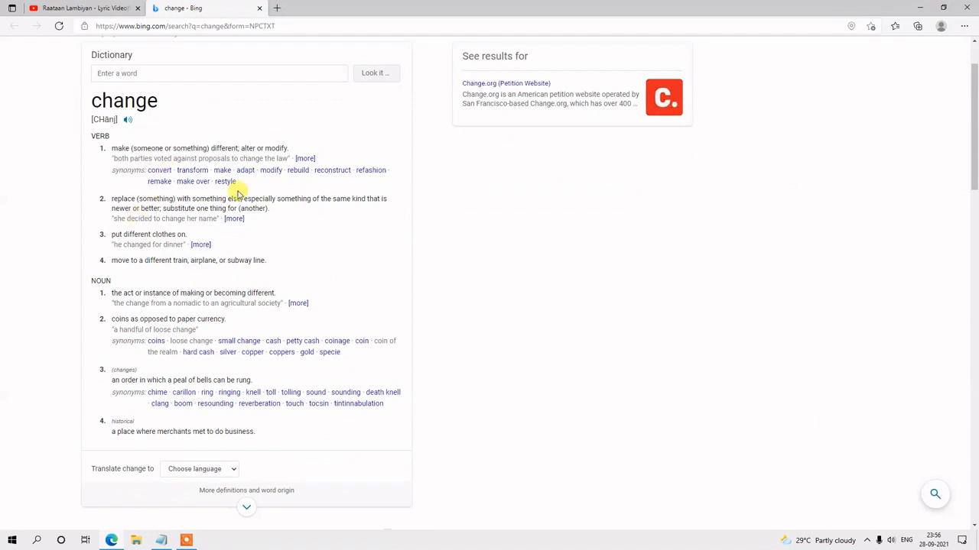
key("alt+Tab")
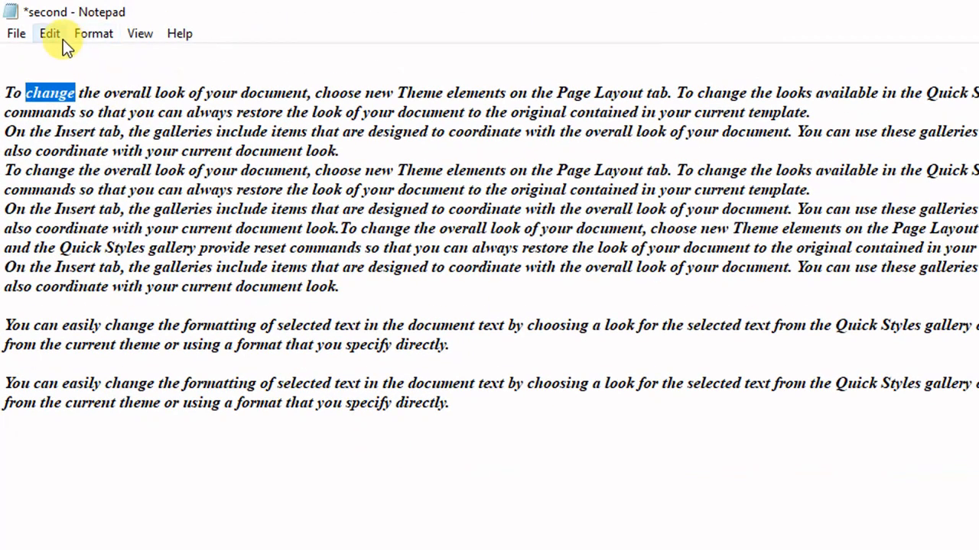
- Open Find, turn off Wrap around, and set the search text to "to"
left_click(61, 38)
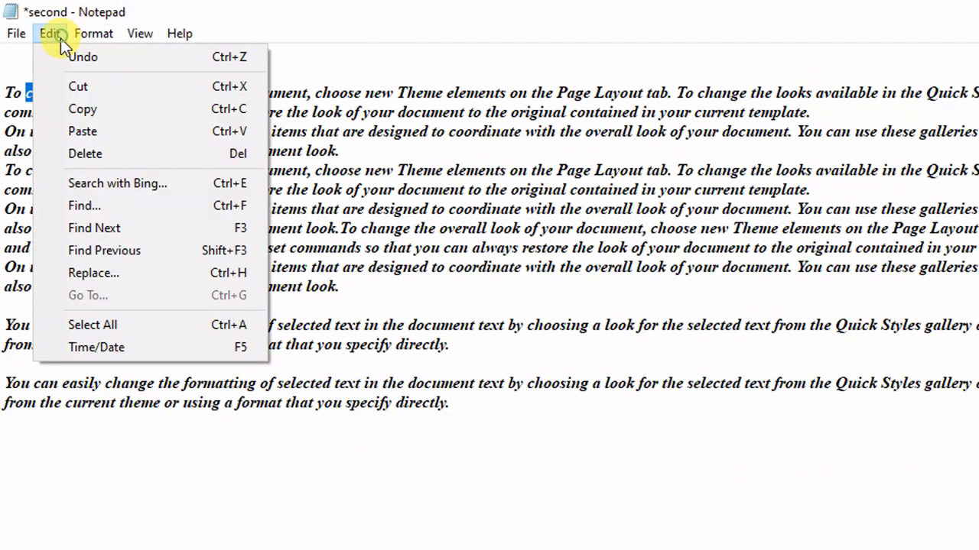
left_click(87, 203)
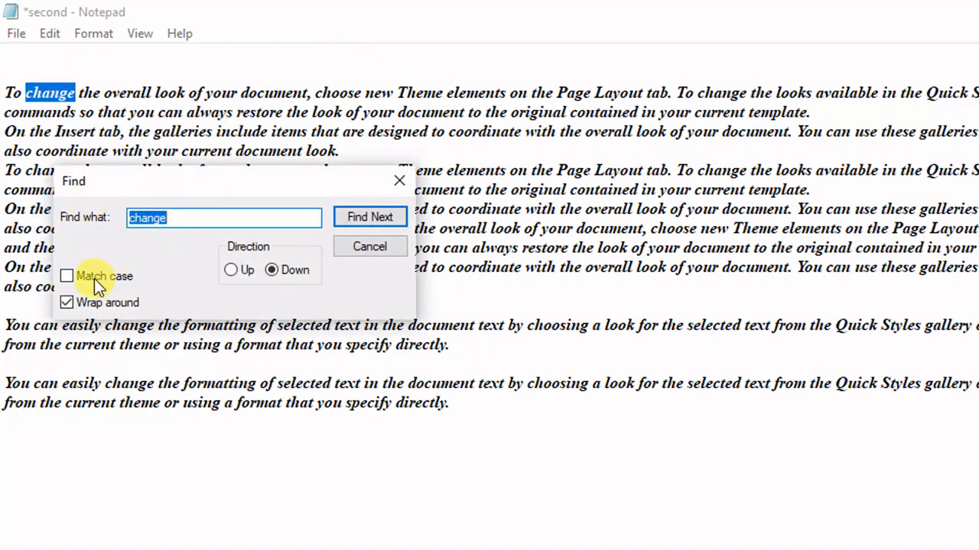
left_click(88, 301)
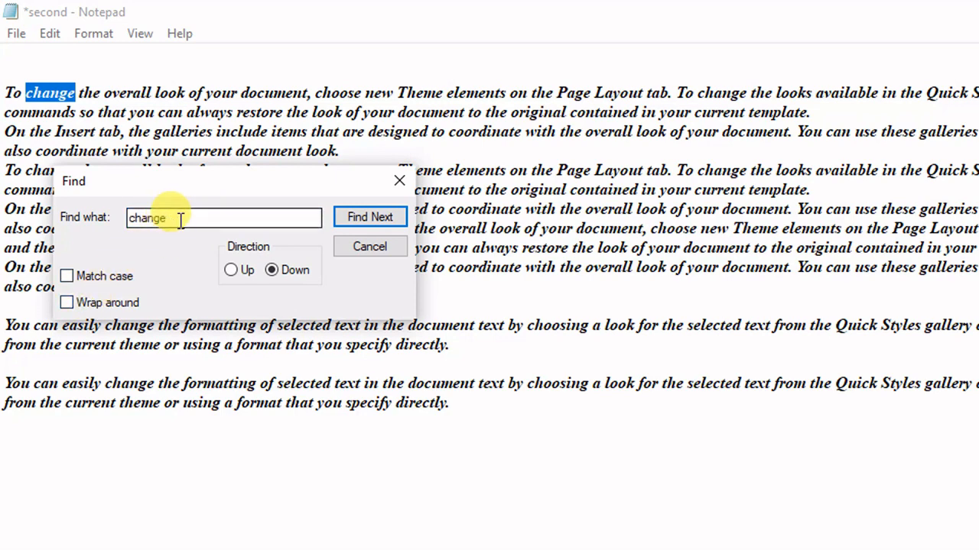
left_click_drag(231, 181, 319, 169)
double_click(260, 207)
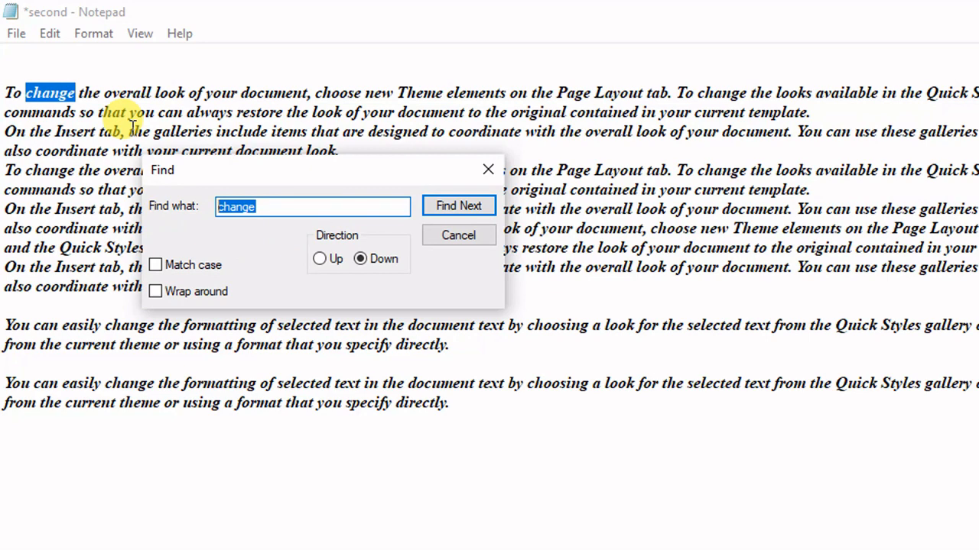
key("BackSpace")
type("to")
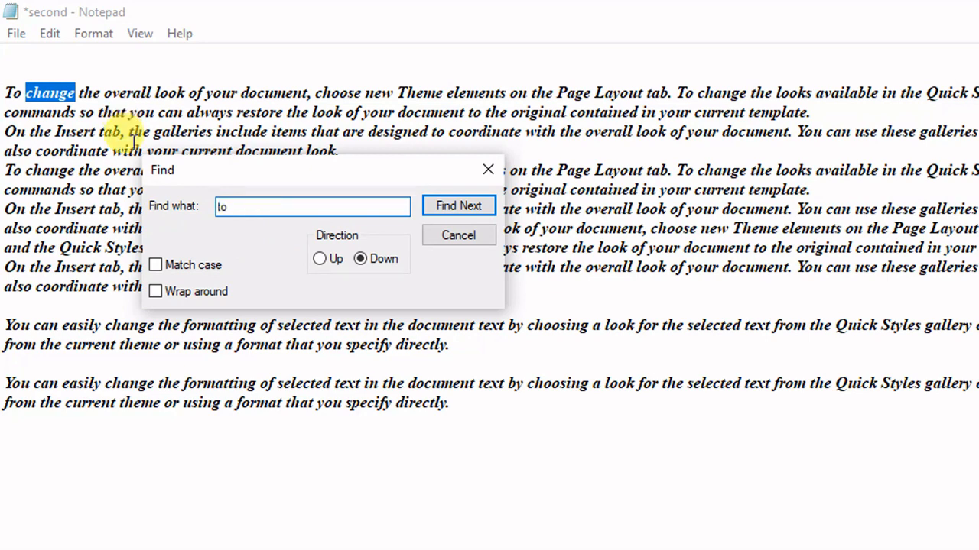
- Find each following occurrence of "to" downward until the search reaches the end of the document, and dismiss the notice
left_click(430, 200)
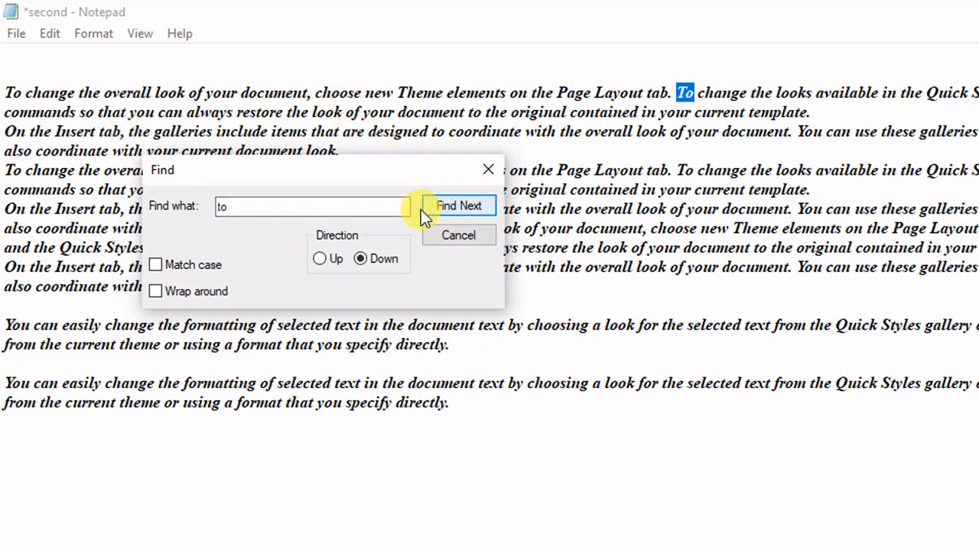
left_click(470, 203)
left_click(469, 203)
left_click(469, 203)
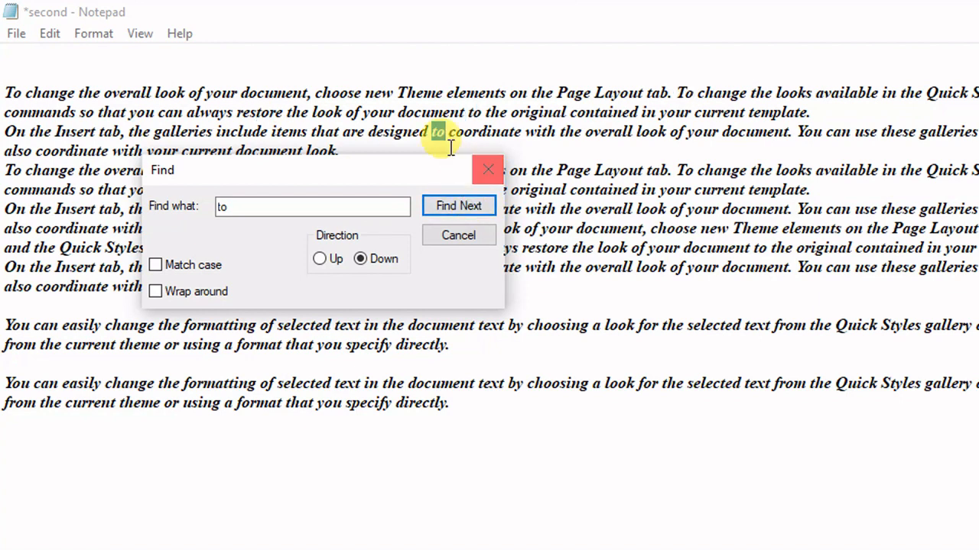
left_click(464, 203)
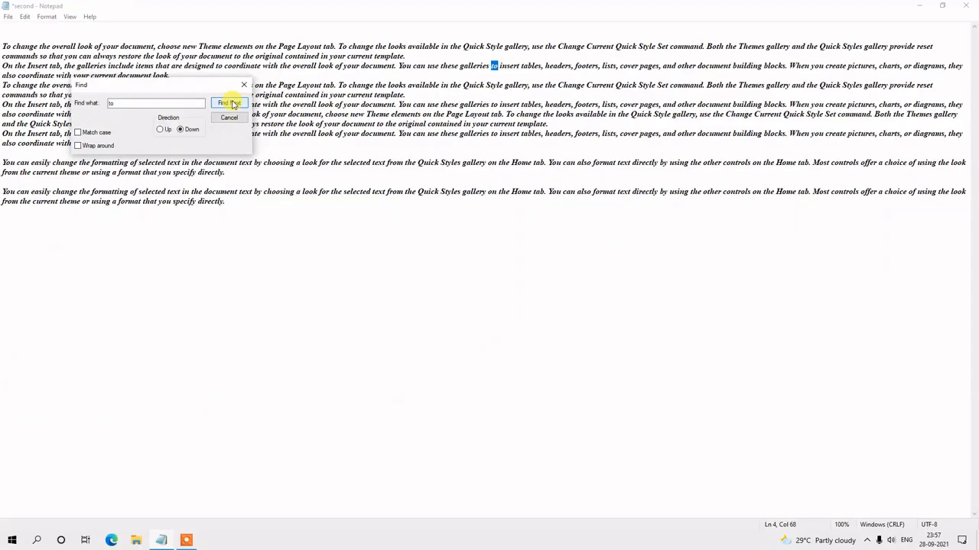
left_click(464, 203)
left_click(464, 204)
left_click(231, 104)
left_click(232, 103)
left_click(231, 104)
left_click(231, 103)
left_click(232, 103)
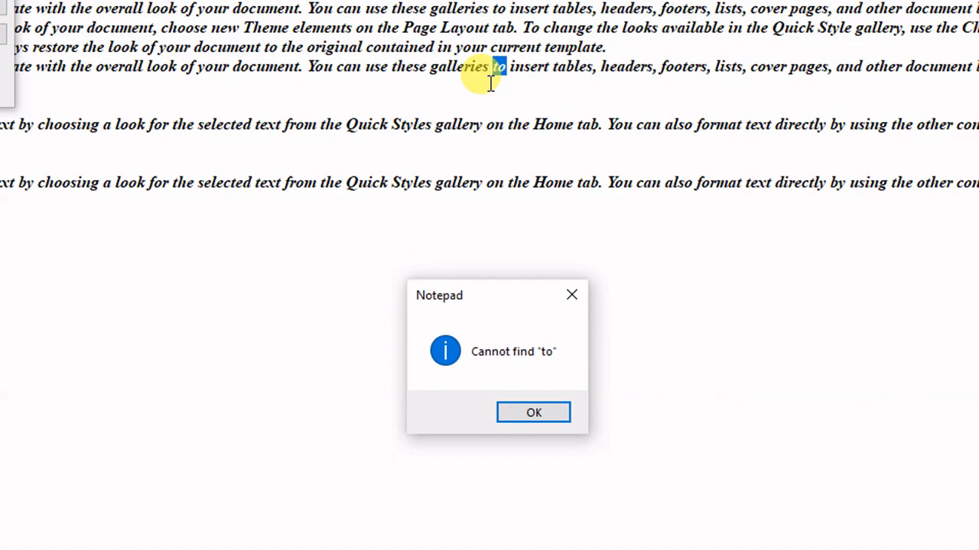
key("Return")
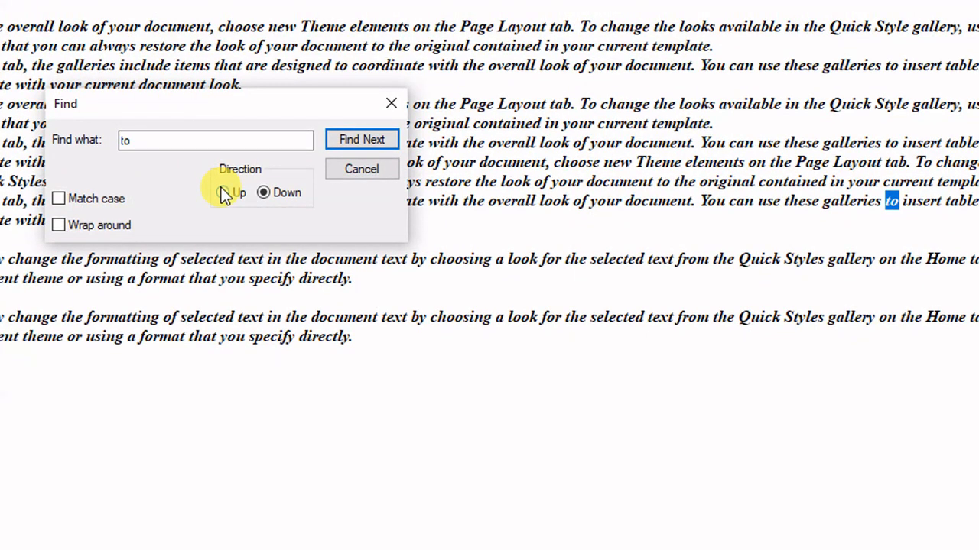
- Change the search direction to Up, step back through several earlier occurrences of "to", and close Find
left_click(222, 193)
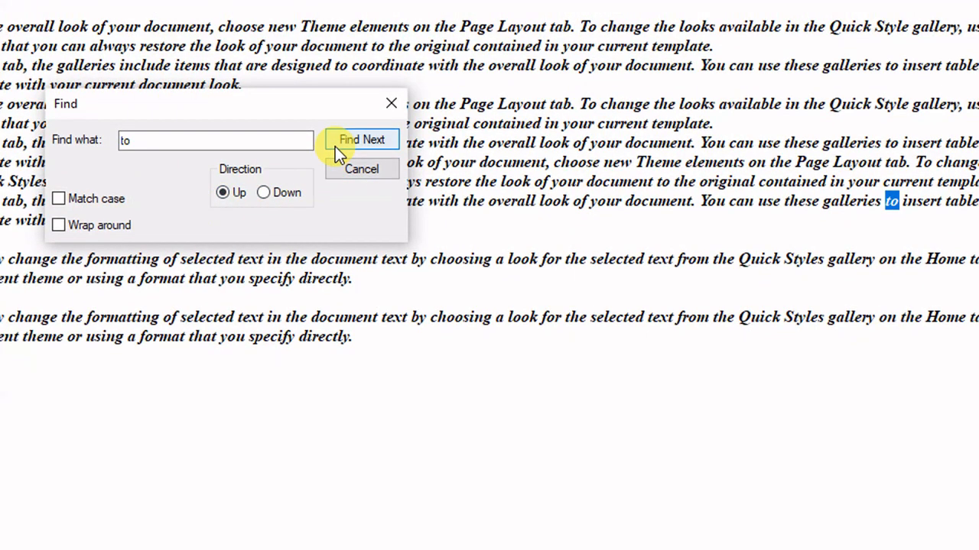
left_click_drag(286, 97, 595, 322)
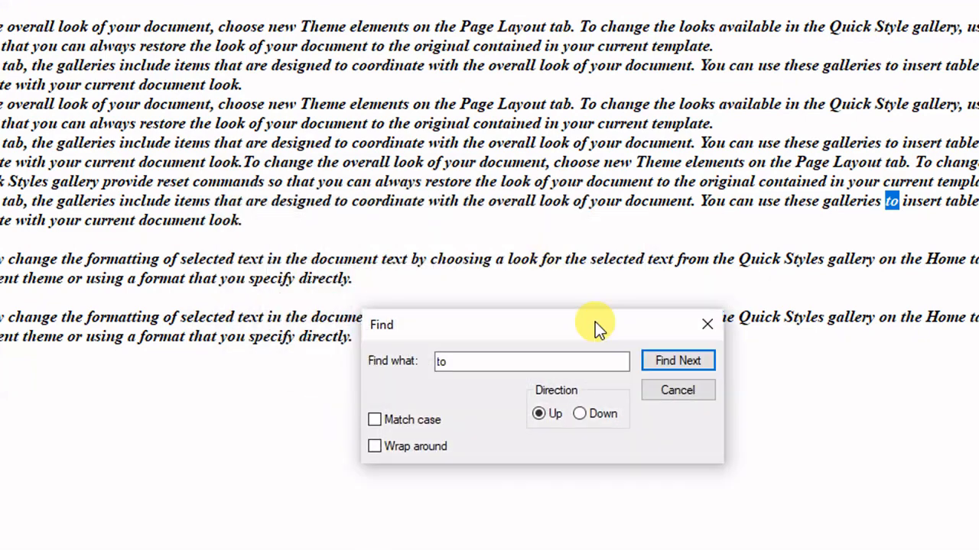
left_click(671, 363)
left_click(671, 363)
left_click(671, 363)
left_click(671, 363)
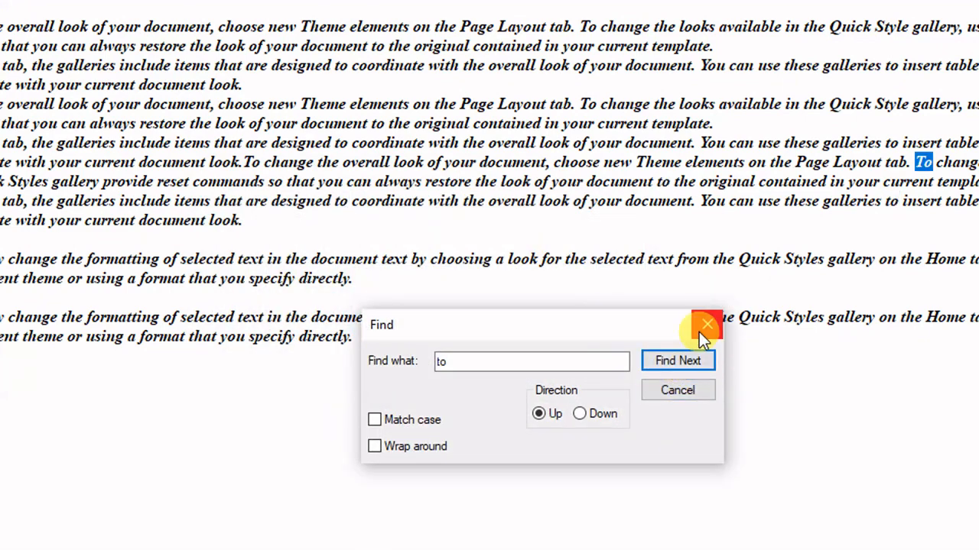
left_click(706, 325)
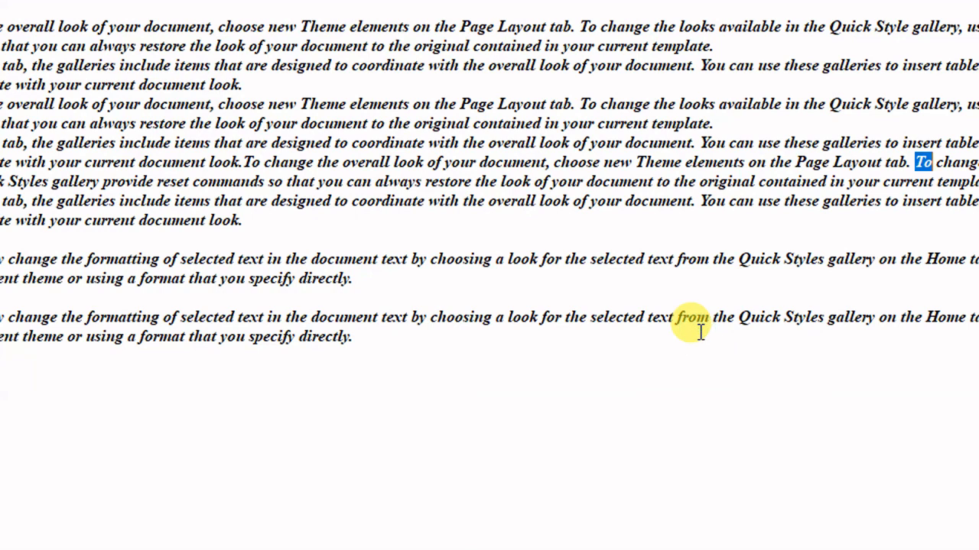
- Repeat the search for "to" without the Find dialog down to the document's last occurrence, and dismiss the notice
key("shift+F3")
key("shift+F3")
key("shift+F3")
key("shift+F3")
key("shift+F3")
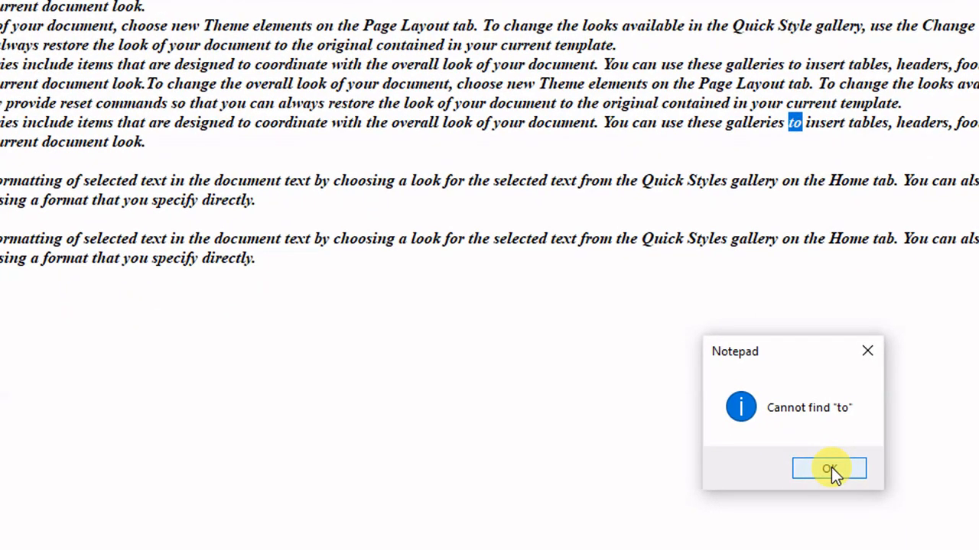
left_click(831, 467)
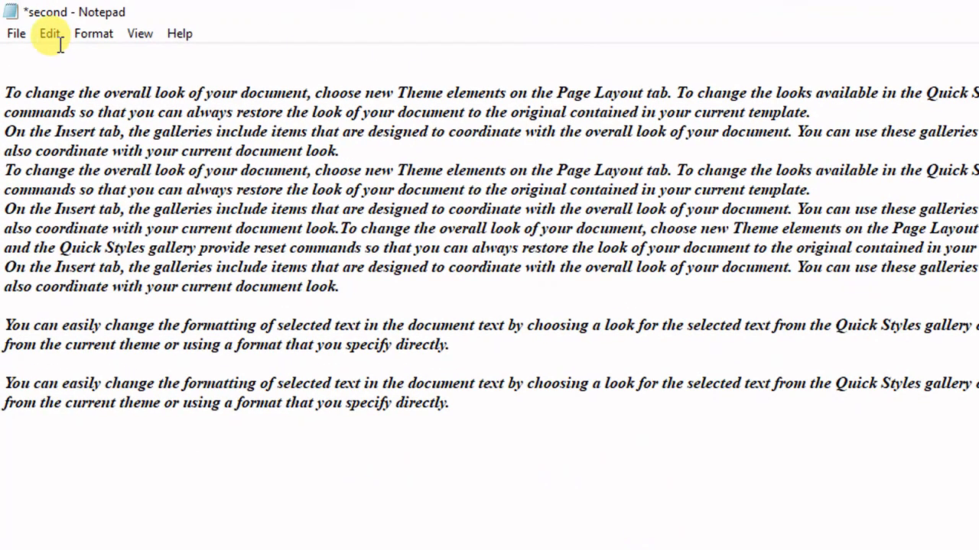
- Open Find, replace the search text with "the", and set the search direction to Down
left_click(25, 17)
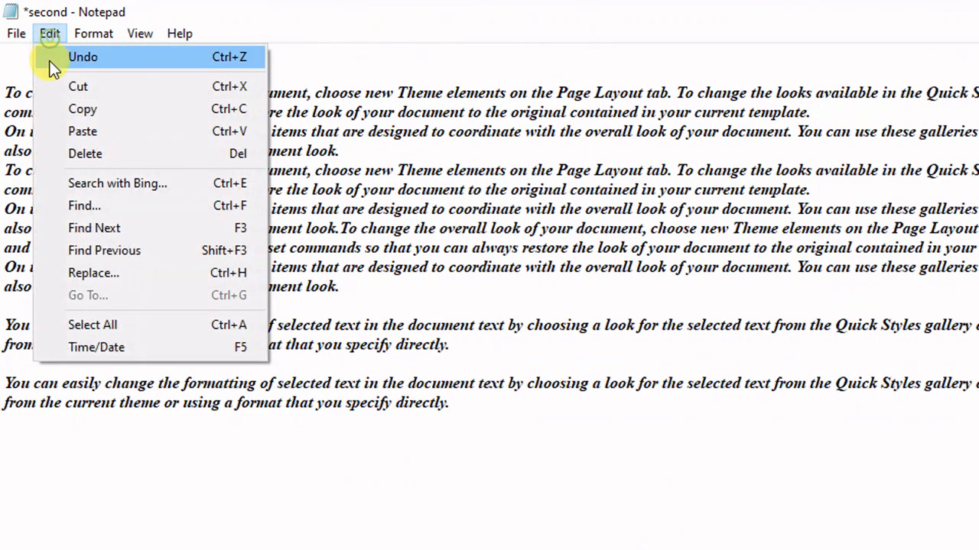
left_click(114, 223)
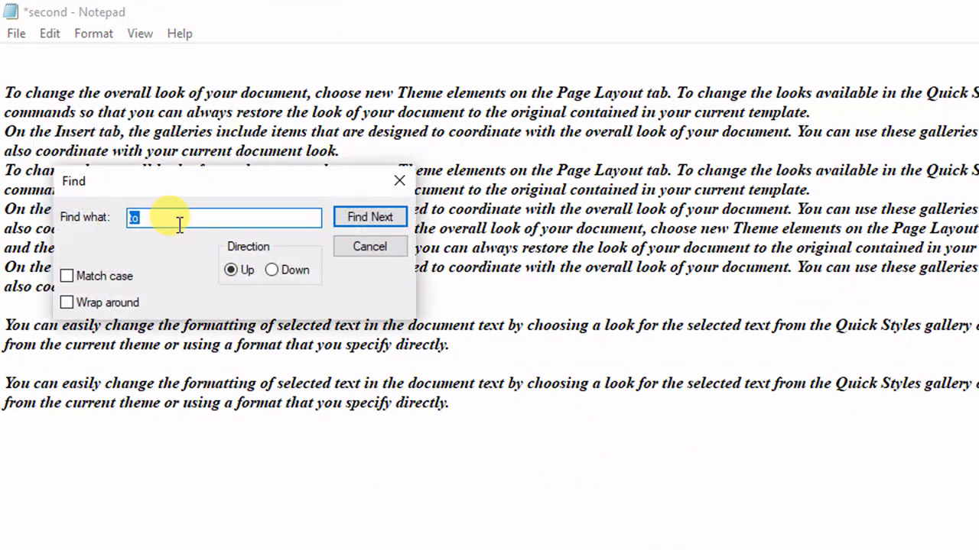
type("rtrh")
key("BackSpace")
key("BackSpace")
key("BackSpace")
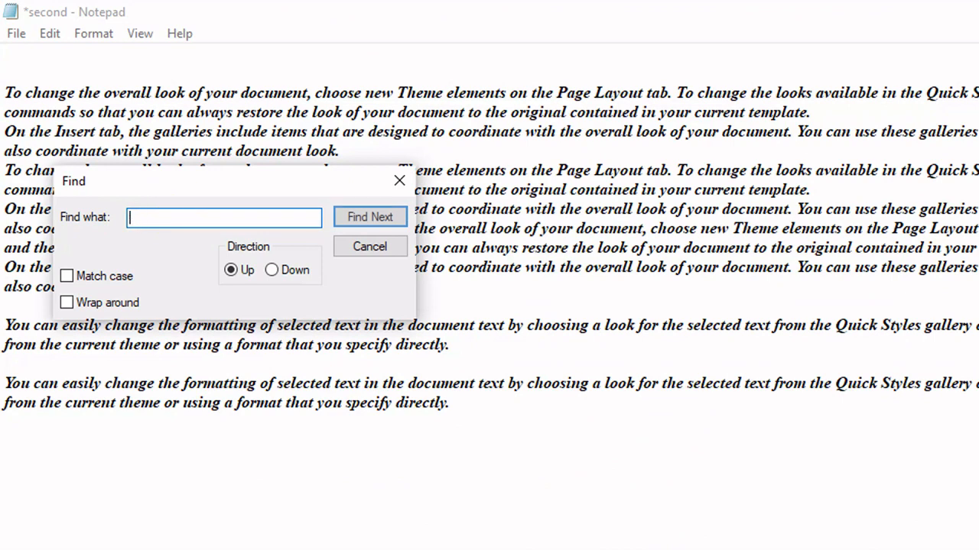
type("the")
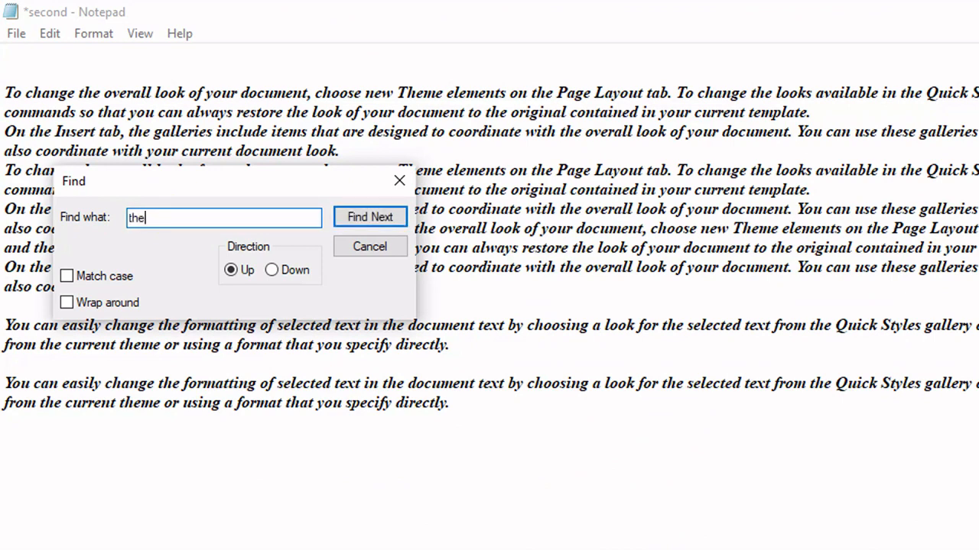
left_click(272, 270)
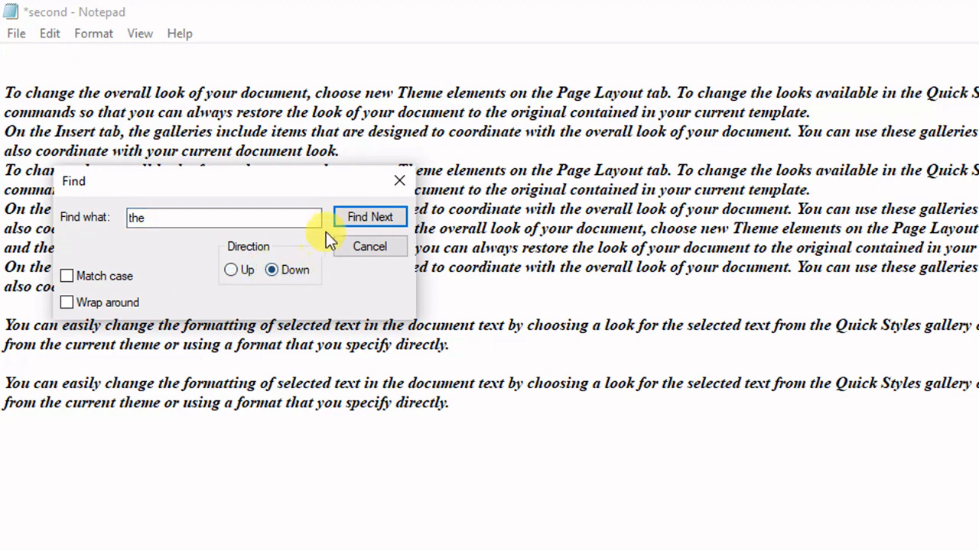
- Find the next two occurrences of "the" down the document, and close Find
left_click(361, 218)
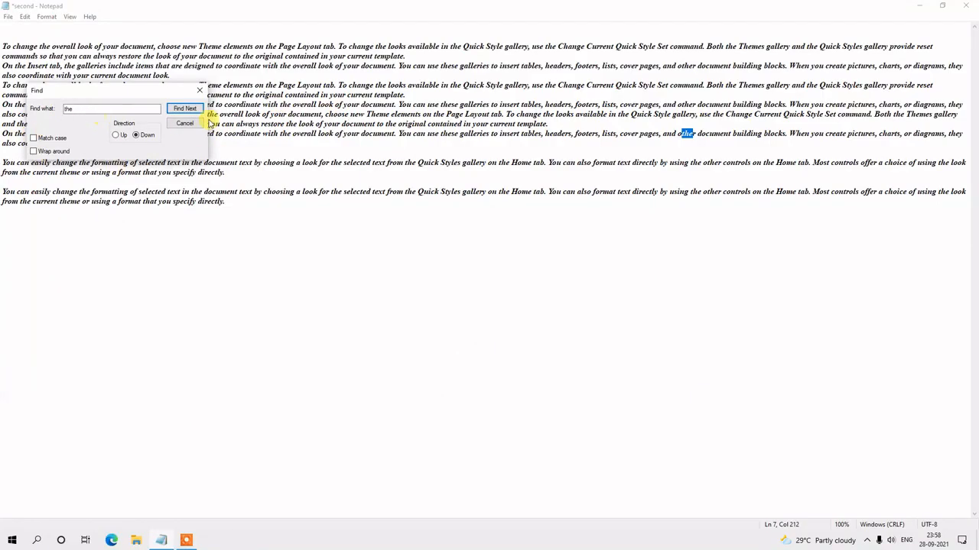
left_click(382, 218)
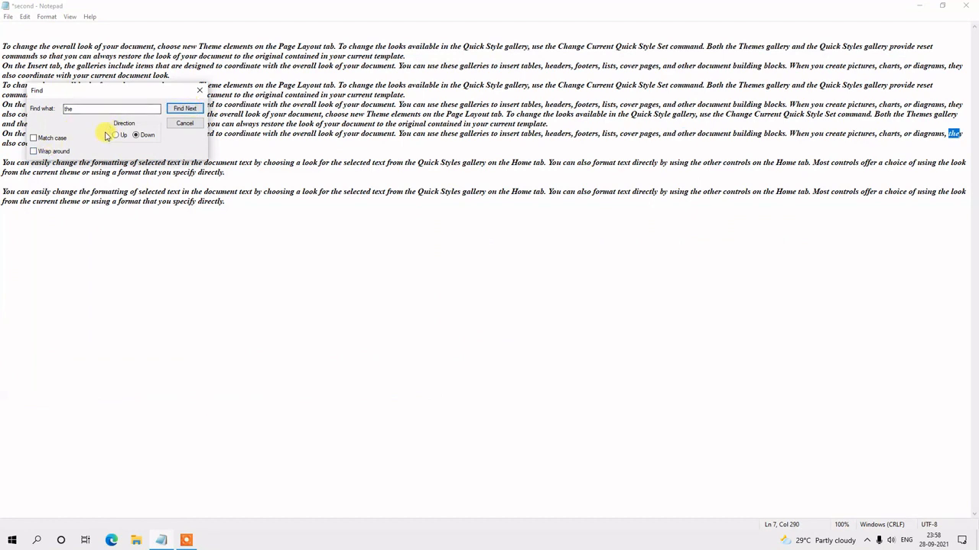
left_click(199, 92)
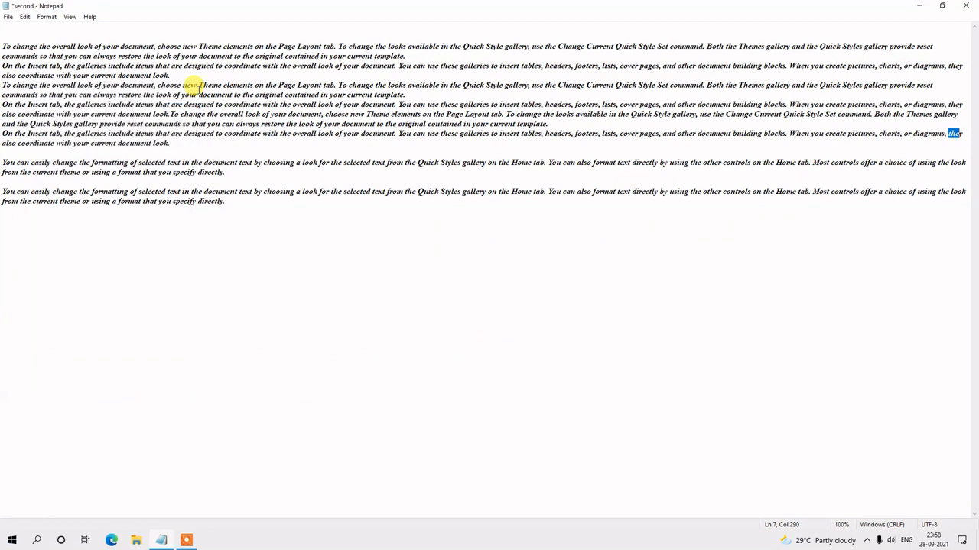
- Repeat the search for "the" three times with Find Next, without reopening the Find dialog
left_click(25, 16)
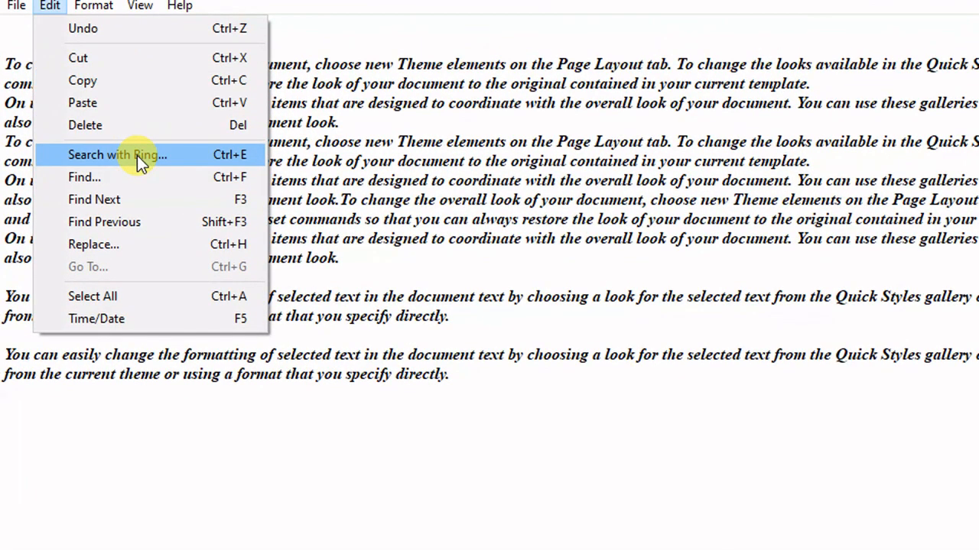
left_click(130, 198)
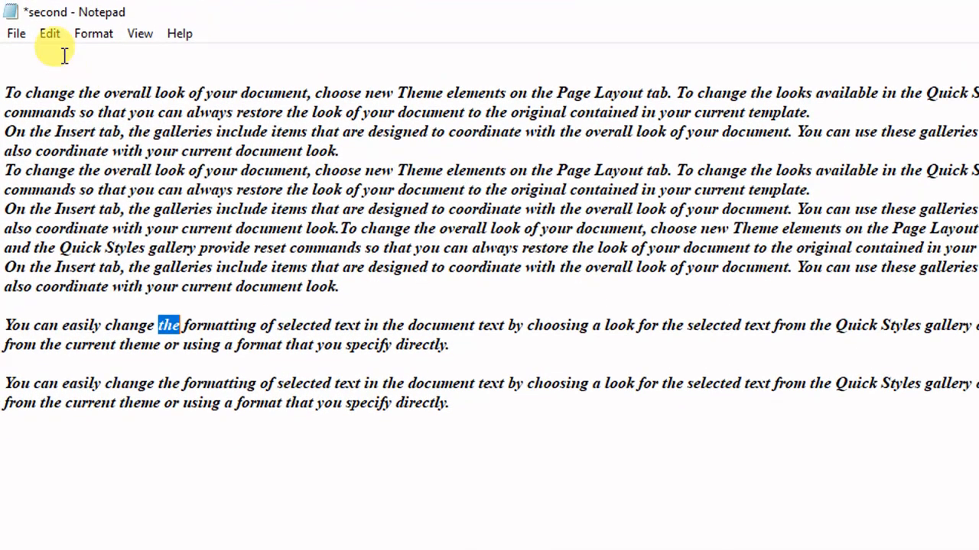
left_click(57, 42)
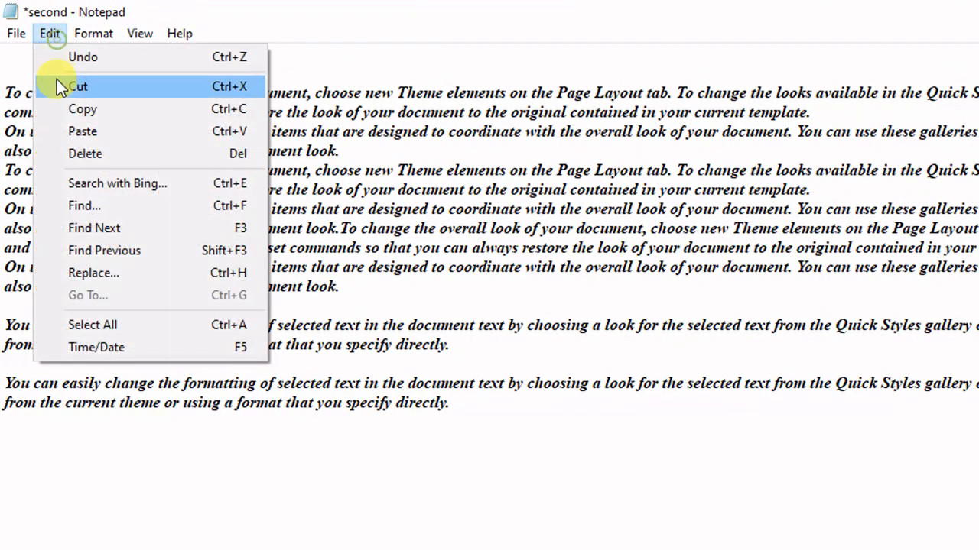
left_click(100, 226)
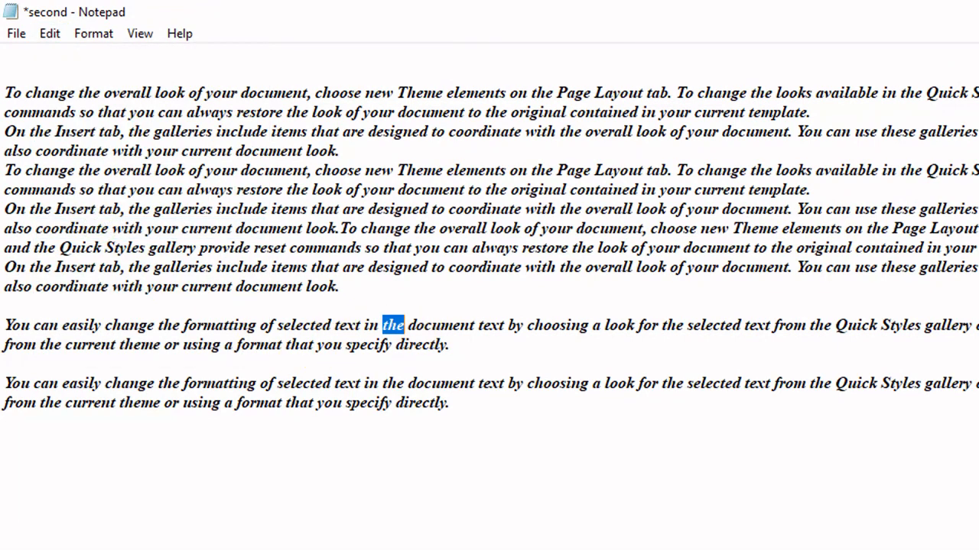
left_click(45, 33)
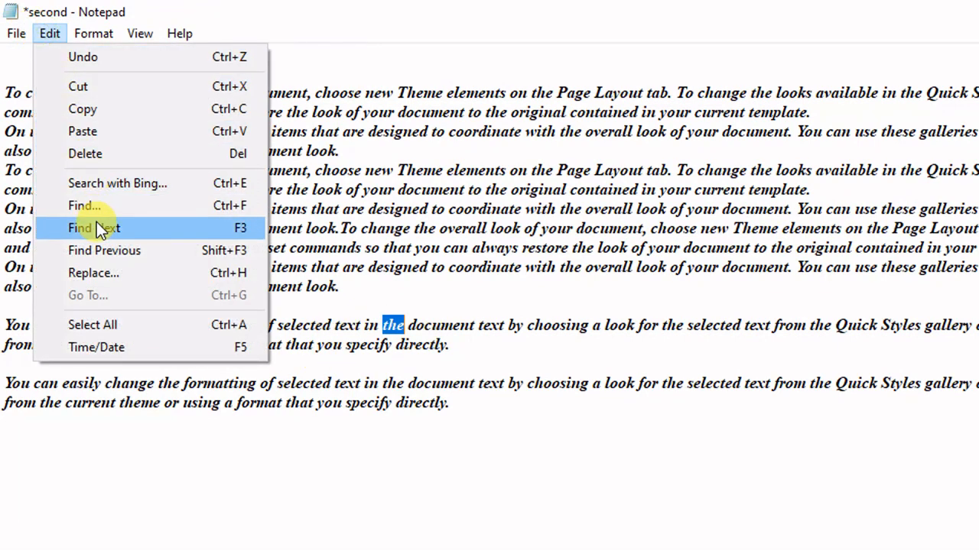
left_click(96, 227)
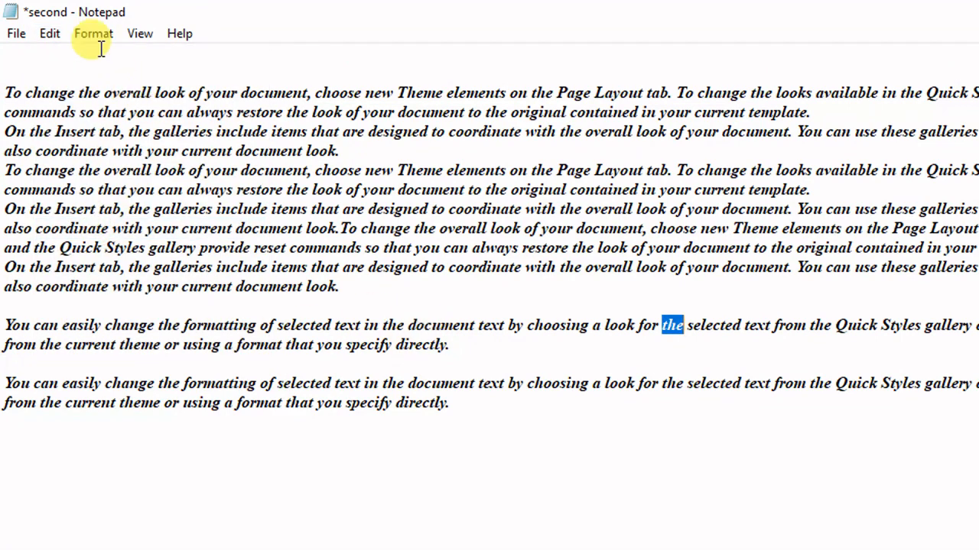
left_click(51, 34)
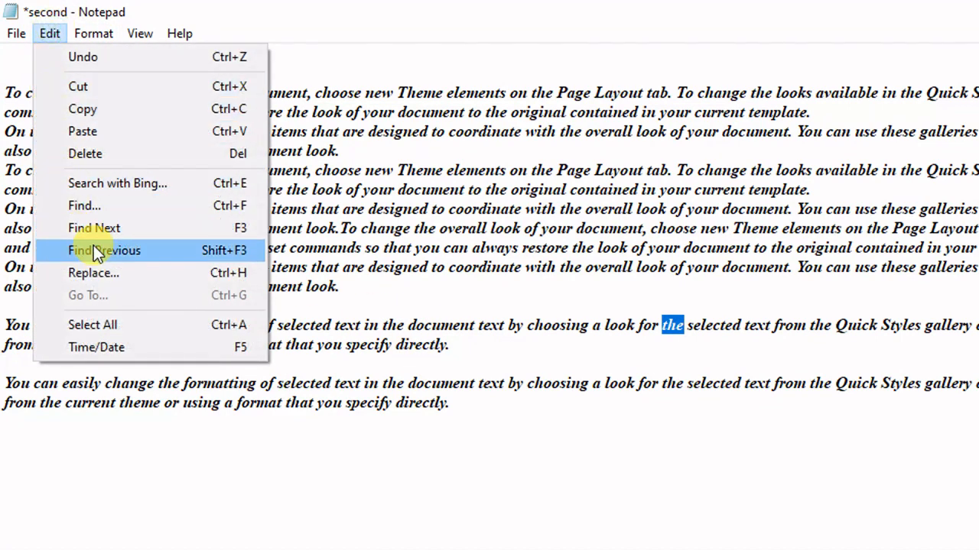
left_click(107, 207)
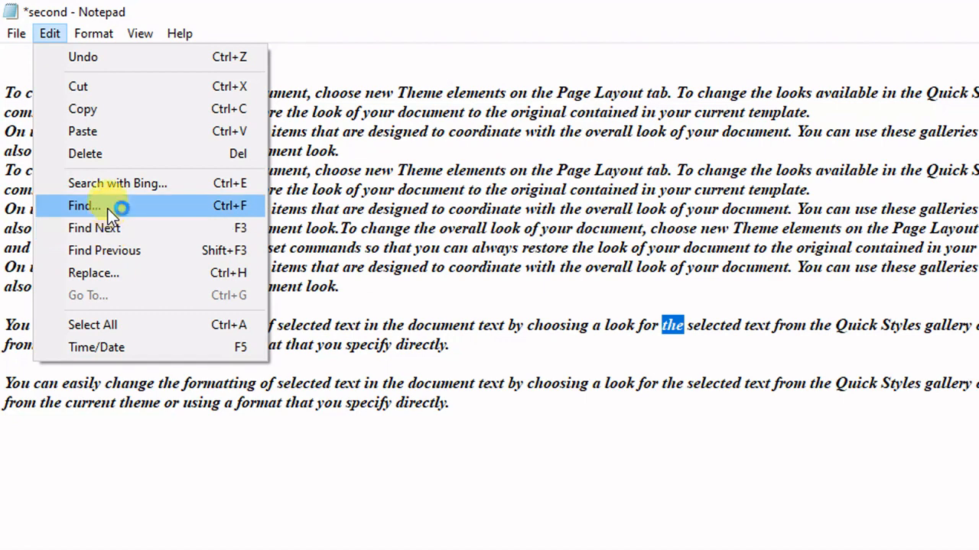
left_click(108, 207)
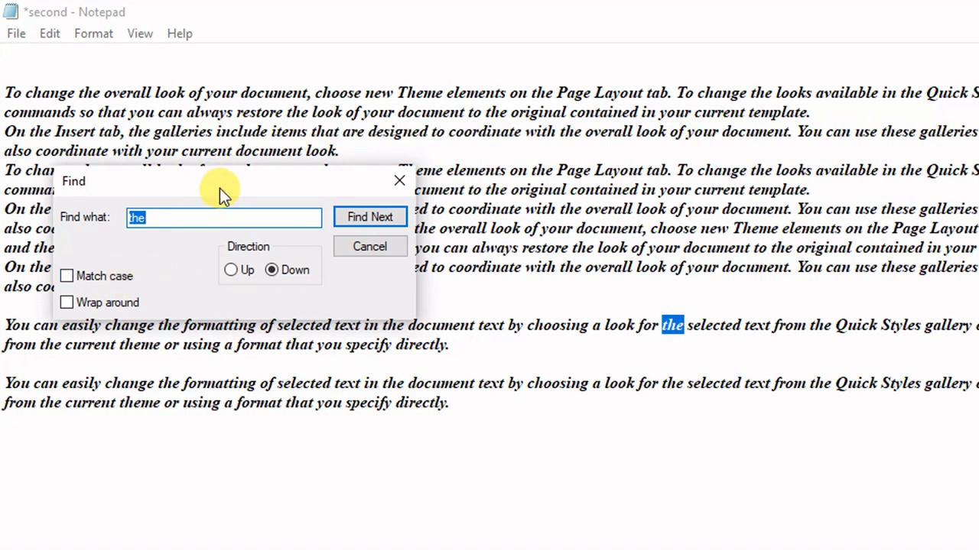
left_click_drag(219, 188, 403, 216)
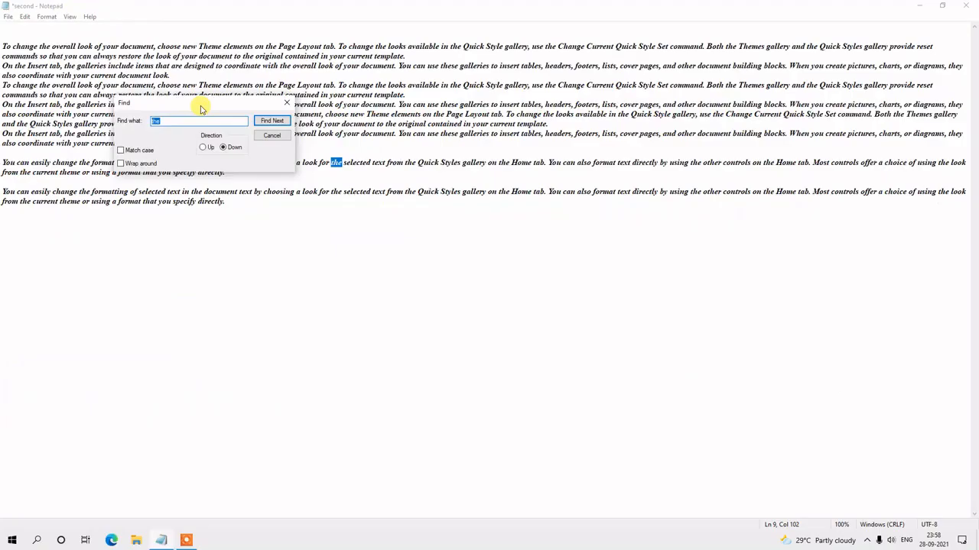
left_click(288, 102)
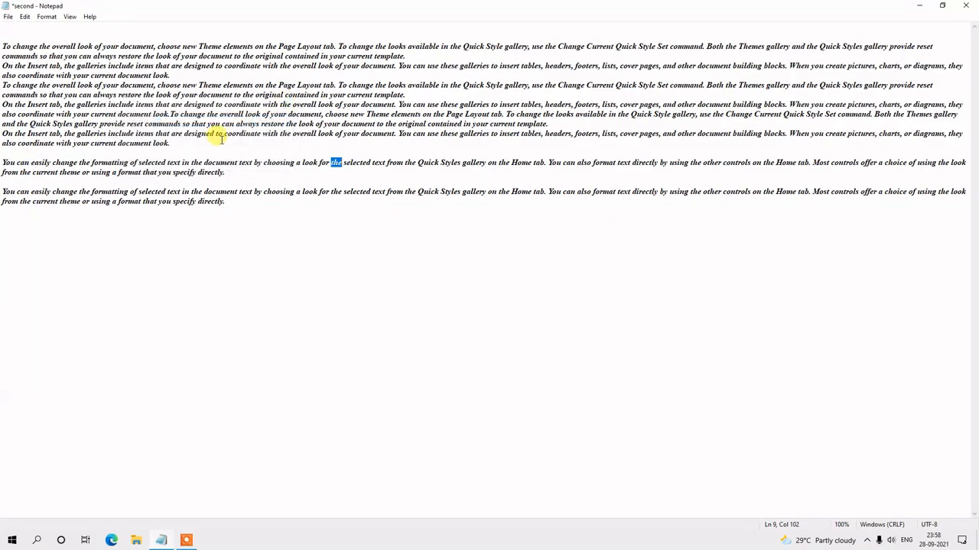
- Add a line reading "LOOK" above the first "You can easily change" paragraph and another after the document's first paragraph
left_click(169, 145)
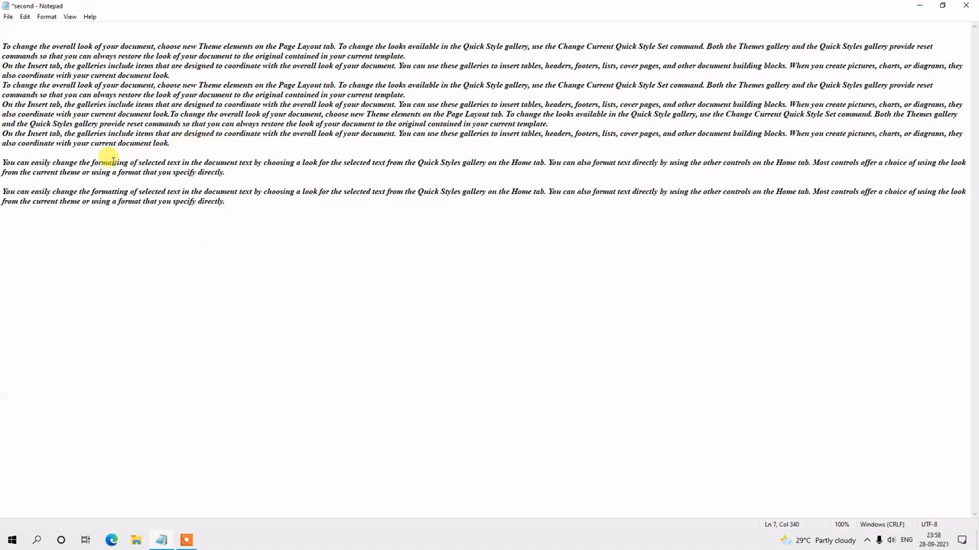
key("Return")
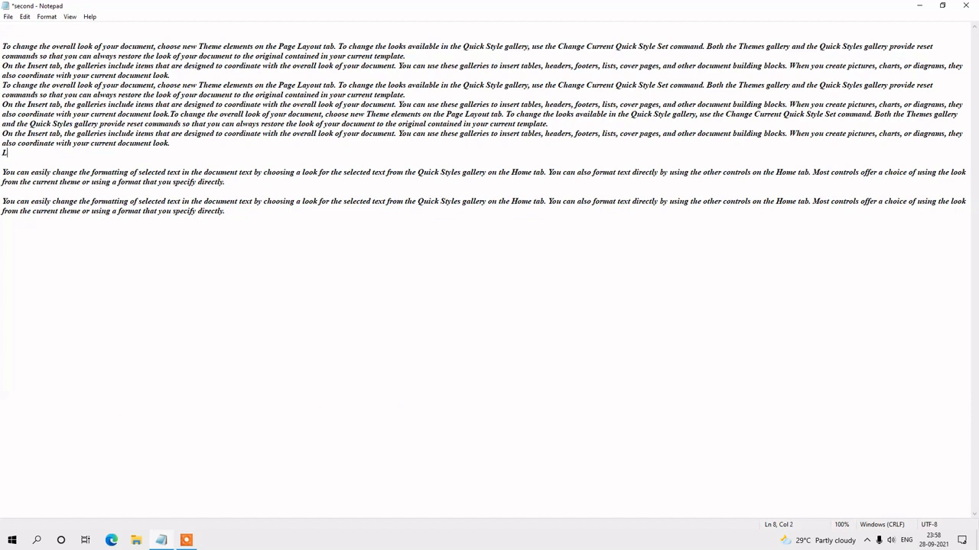
type("LOOK")
left_click(425, 57)
key("Return")
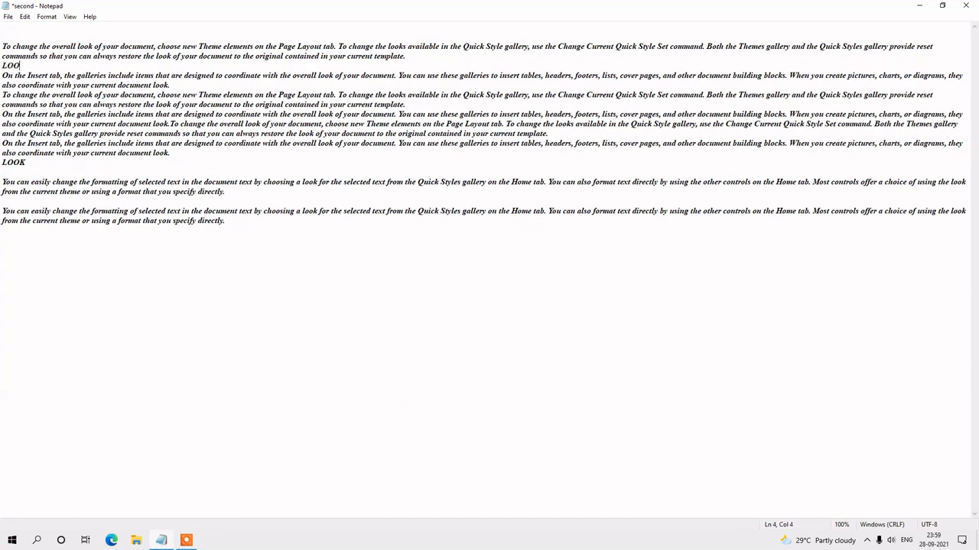
- Add another "LOOK" line above the lower one, and append "LOOK" to the first "You can easily change" paragraph
left_click(181, 149)
key("Return")
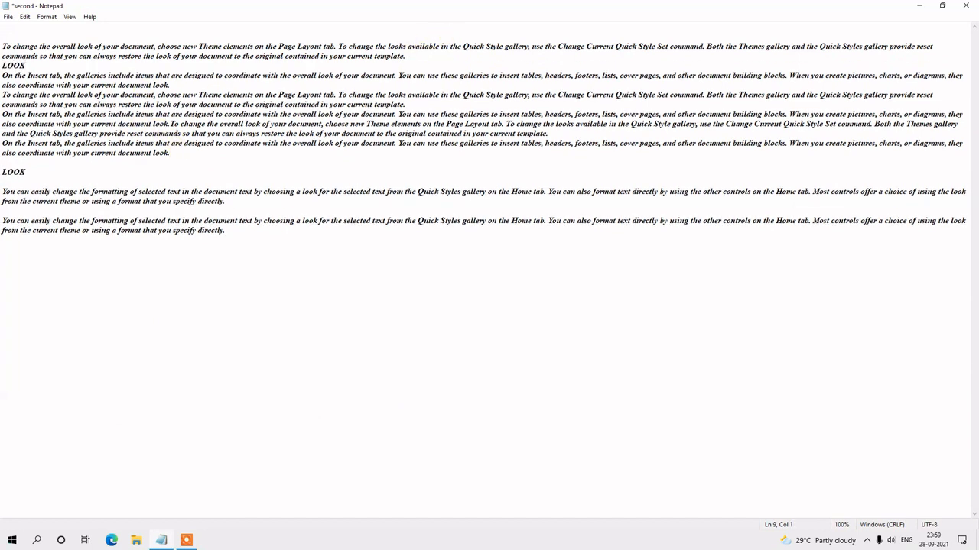
left_click(260, 196)
left_click(148, 160)
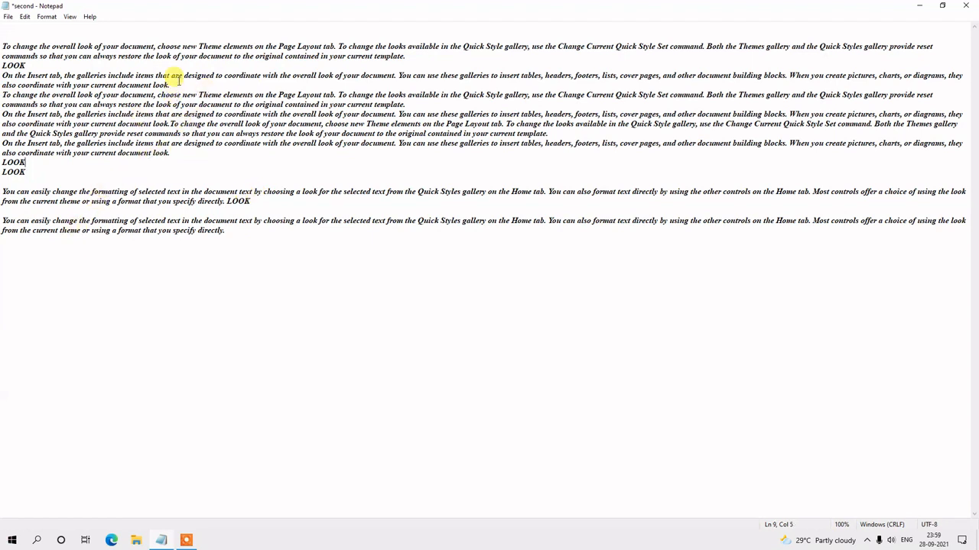
- Highlight the lowercase "look" ending the last and first "On the Insert tab" paragraphs, and clear the selection
left_click_drag(176, 155, 154, 152)
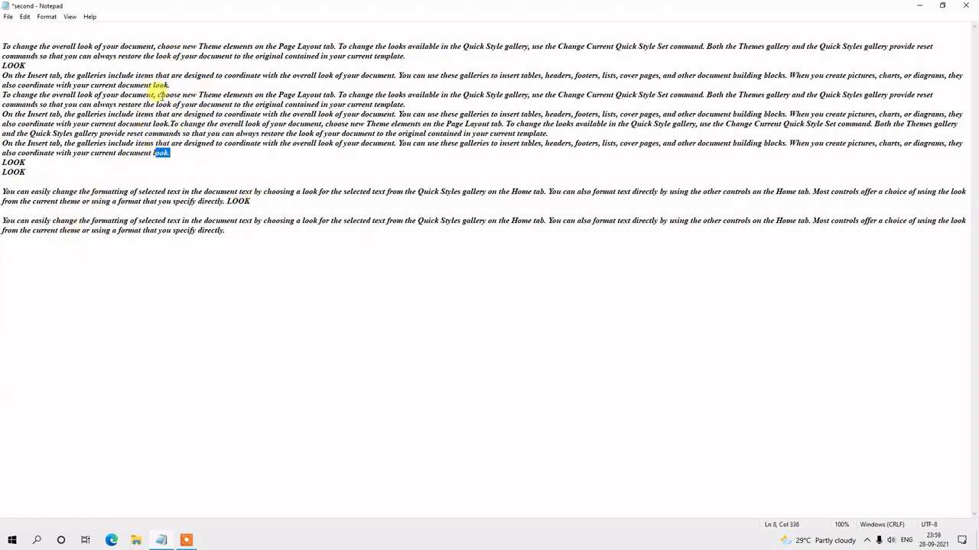
left_click_drag(175, 84, 143, 83)
left_click(182, 113)
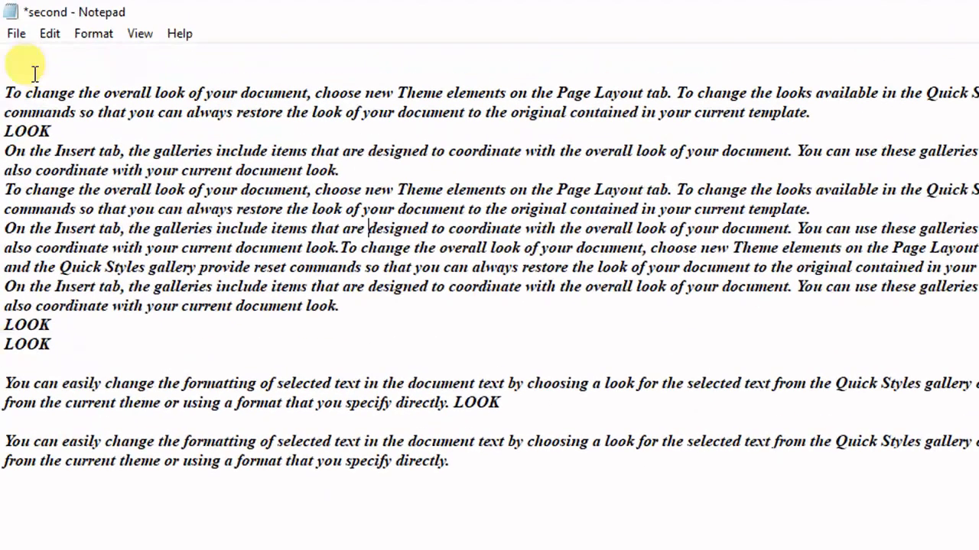
- Open Find, set the search text to "LOOK", and move the dialog down away from the upper paragraphs
left_click(46, 35)
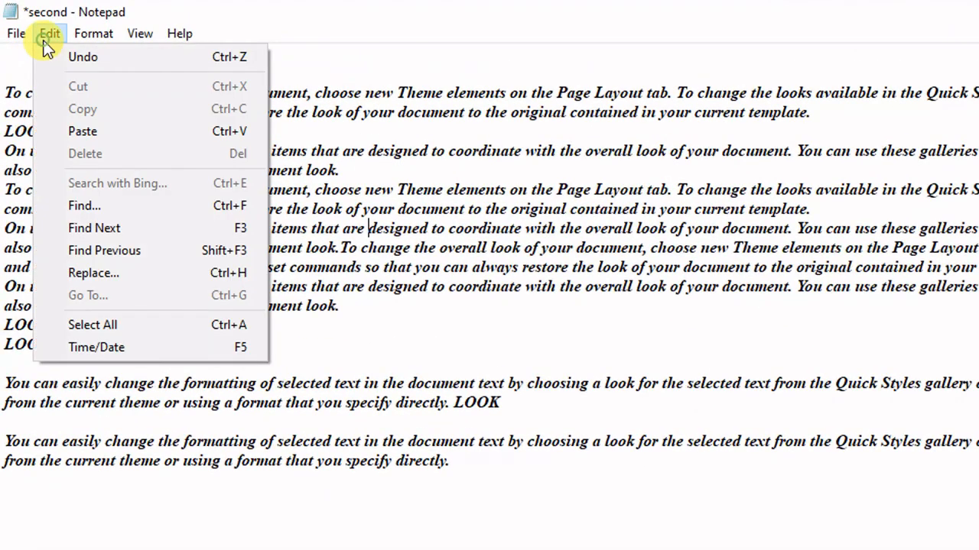
left_click(97, 210)
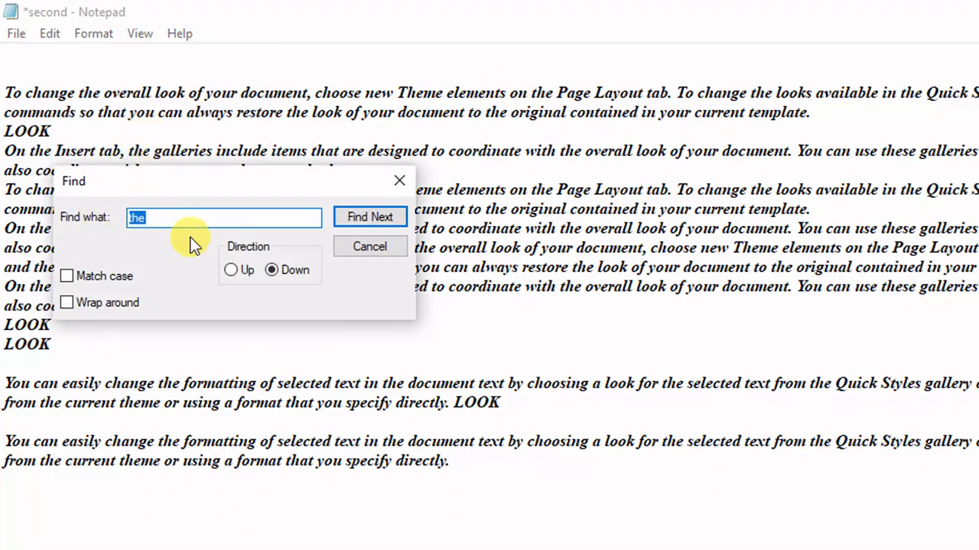
type("LOOK")
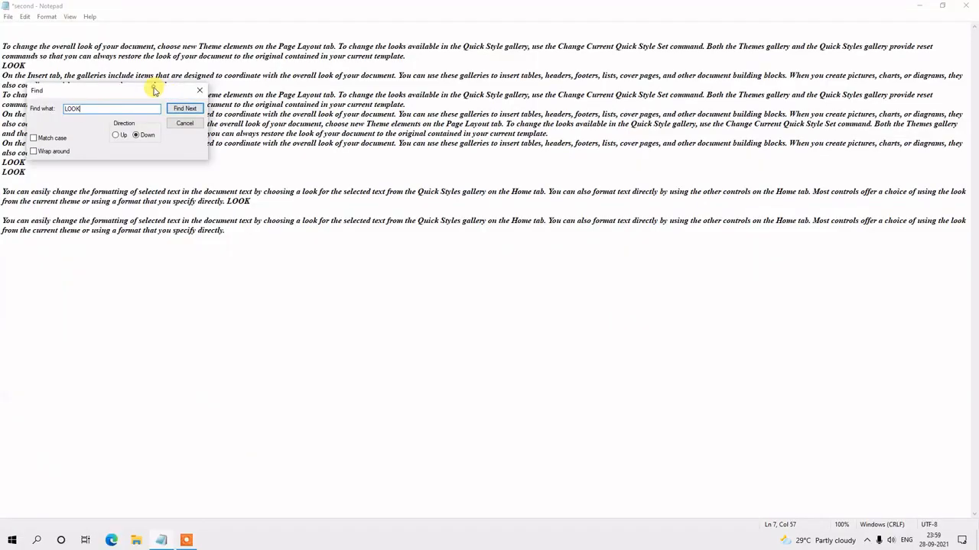
left_click_drag(341, 179, 729, 400)
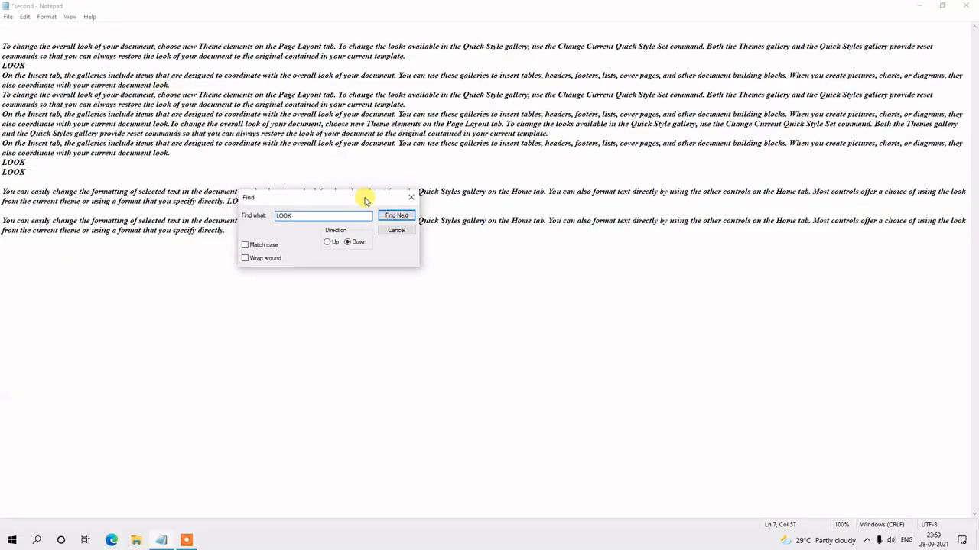
left_click_drag(364, 201, 363, 213)
- Step down through the successive occurrences of "LOOK" with Match case off, as far as the lower standalone "LOOK" line
left_click(381, 231)
left_click(381, 231)
left_click(382, 232)
left_click(382, 231)
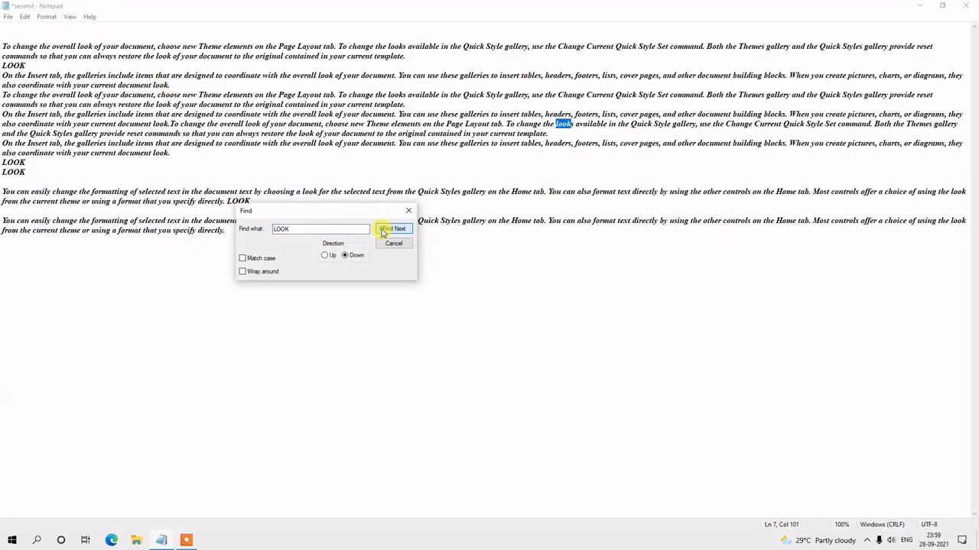
left_click(382, 232)
left_click(383, 232)
left_click(383, 232)
left_click(382, 232)
left_click(382, 232)
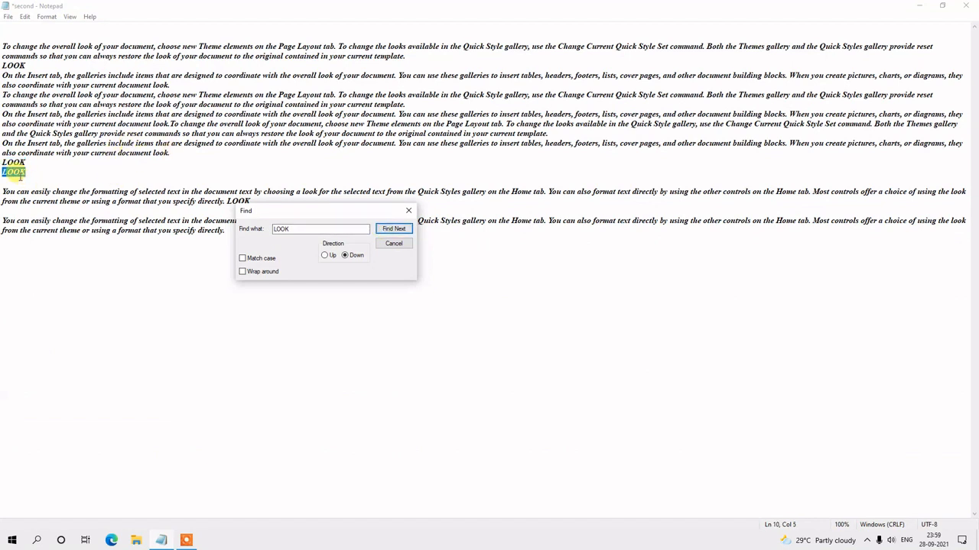
- Turn on Match case and search down from the start of the first paragraph for "LOOK", as far as the upper of the two adjacent "LOOK" lines
left_click(3, 46)
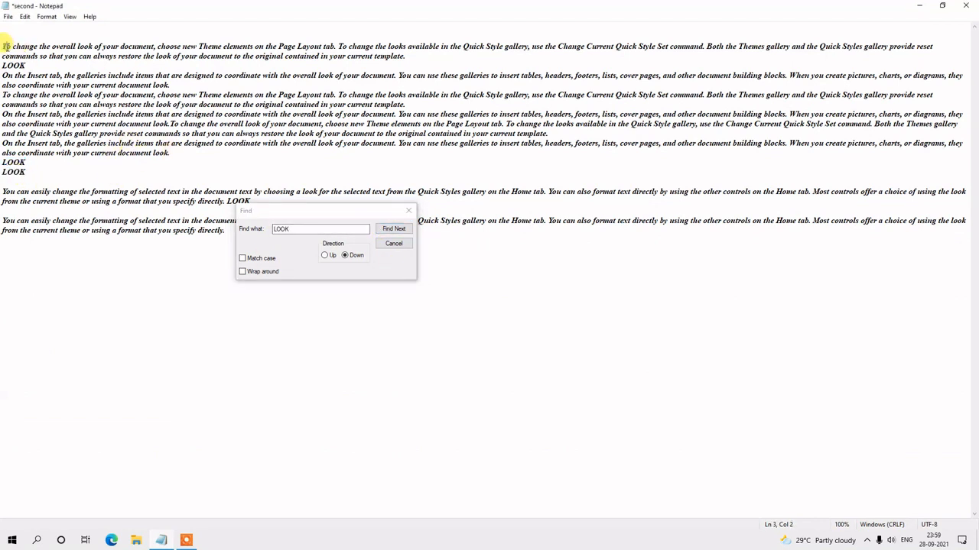
left_click(253, 261)
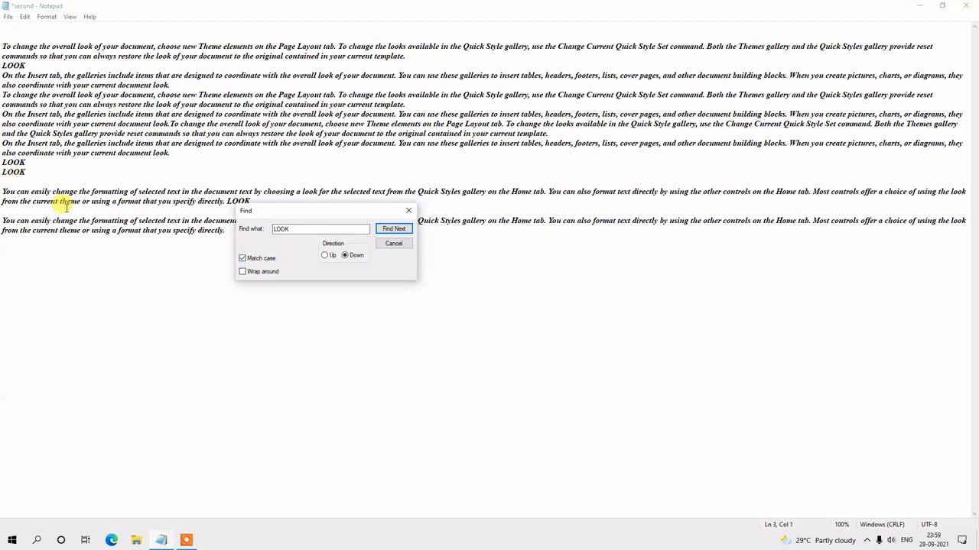
double_click(289, 228)
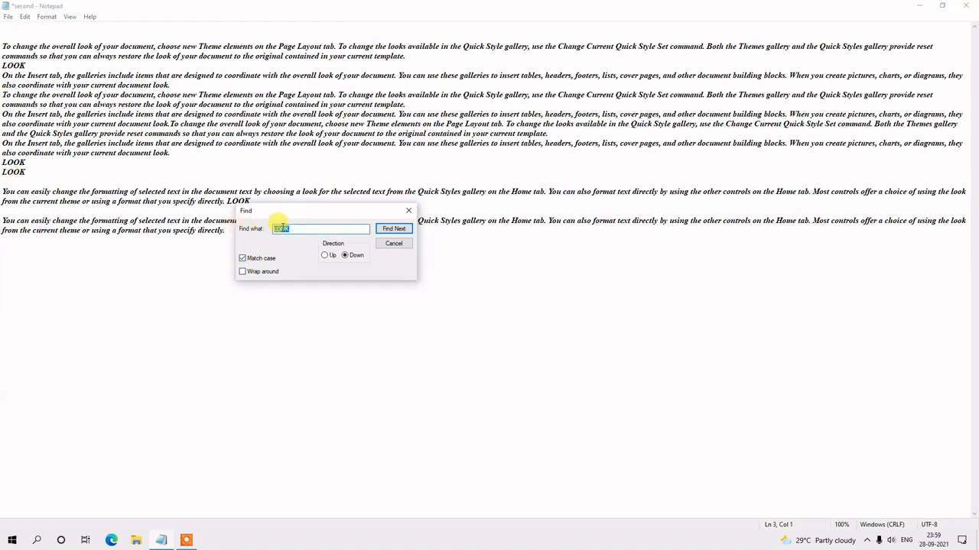
left_click(392, 229)
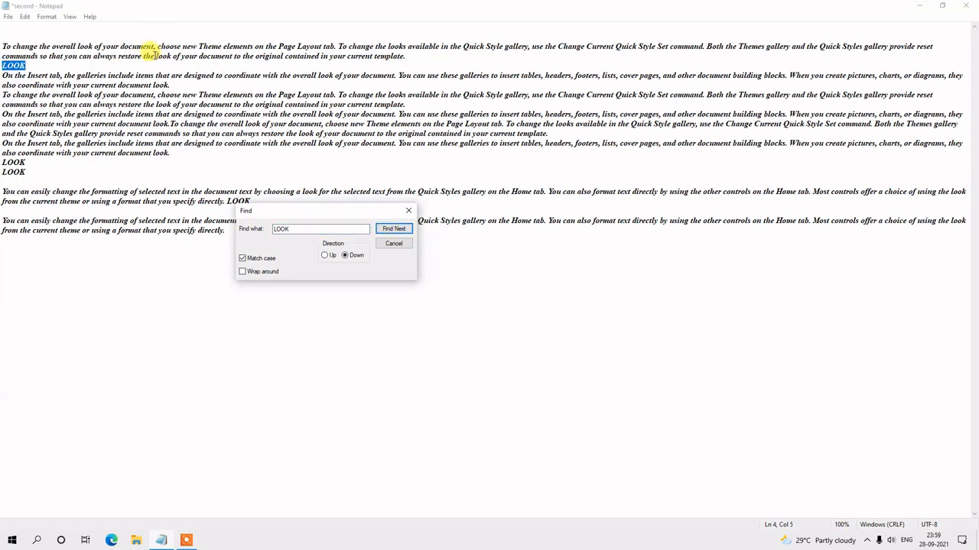
left_click_drag(155, 57, 178, 58)
left_click(393, 229)
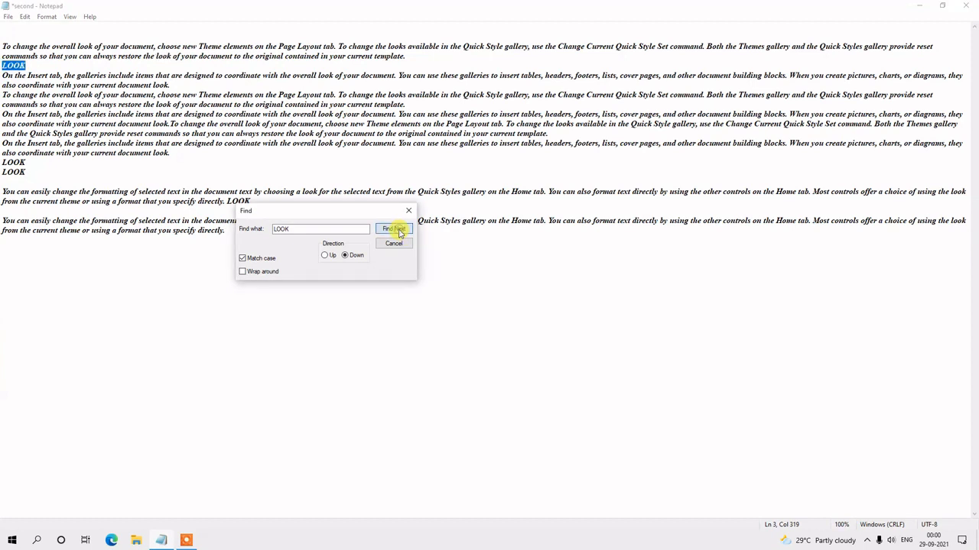
left_click(385, 234)
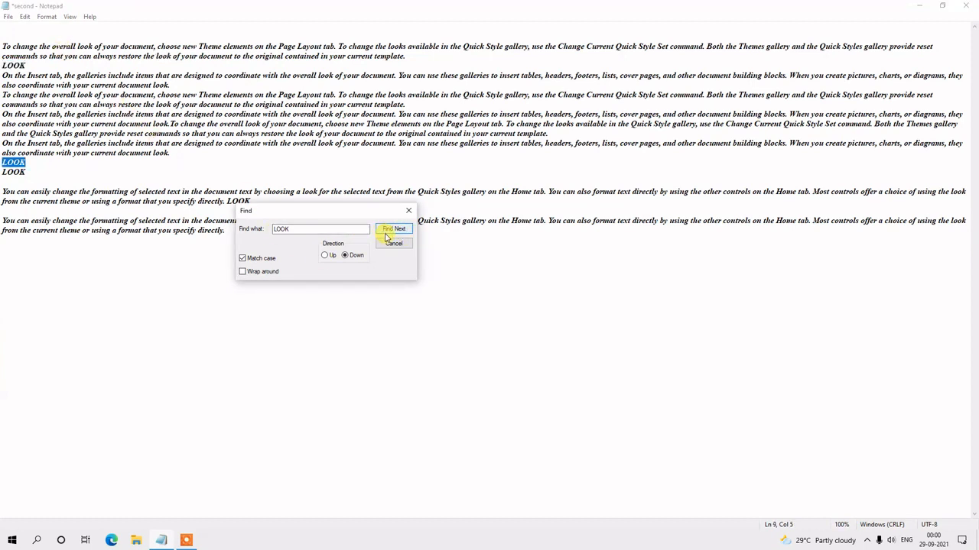
- Change the Find text to lowercase "look" and place the cursor before the first paragraph
left_click_drag(306, 229, 226, 237)
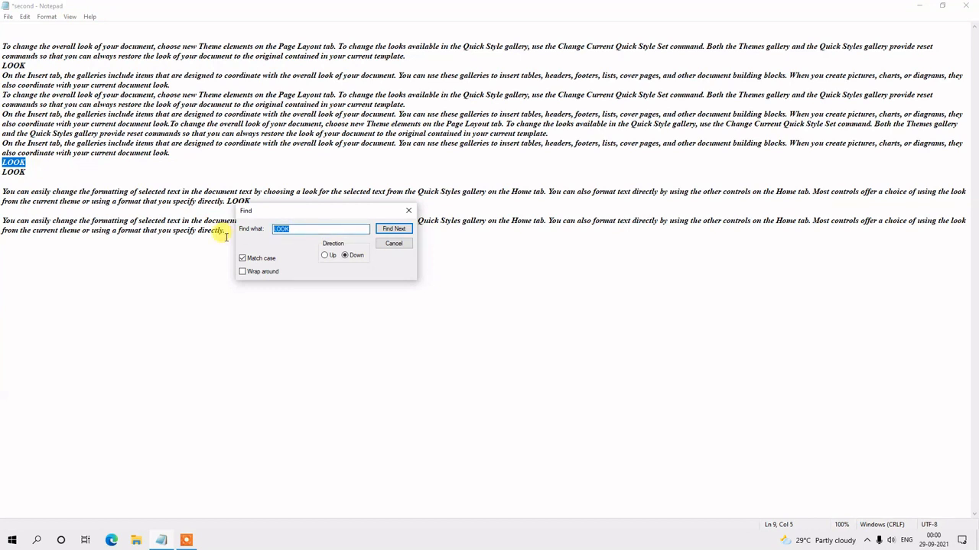
key("BackSpace")
left_click(3, 46)
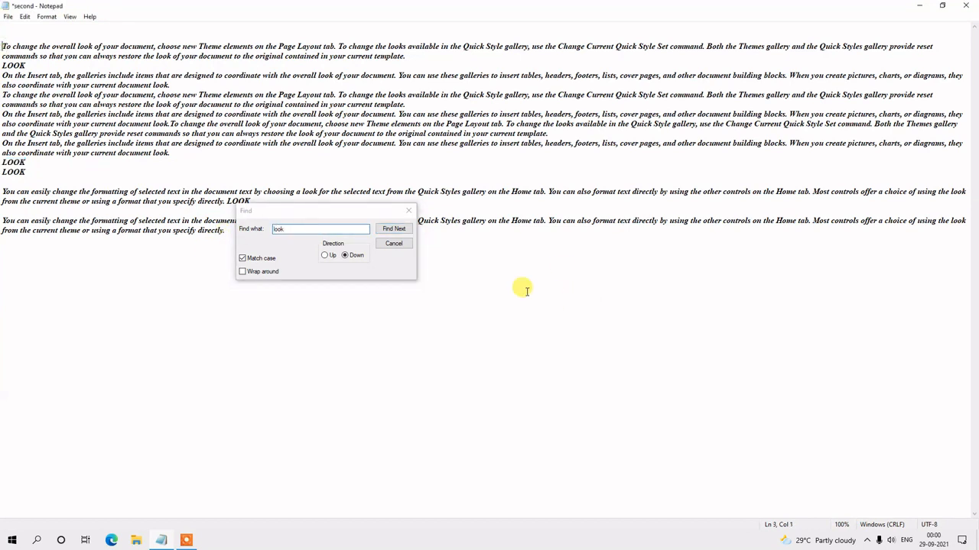
- Step down through the lowercase "look" matches as far as the first "You can easily change" paragraph, and close Find
left_click(396, 230)
left_click(396, 230)
left_click(396, 230)
left_click(396, 231)
left_click(398, 231)
left_click(397, 231)
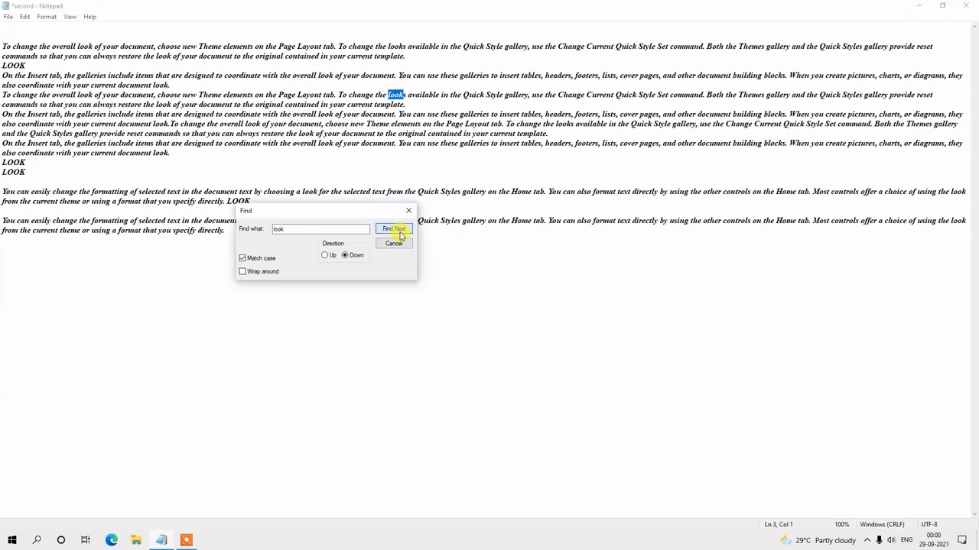
left_click(397, 231)
left_click(398, 231)
left_click(397, 231)
left_click(397, 231)
left_click(398, 231)
left_click(397, 231)
left_click(398, 231)
left_click(398, 231)
left_click(397, 231)
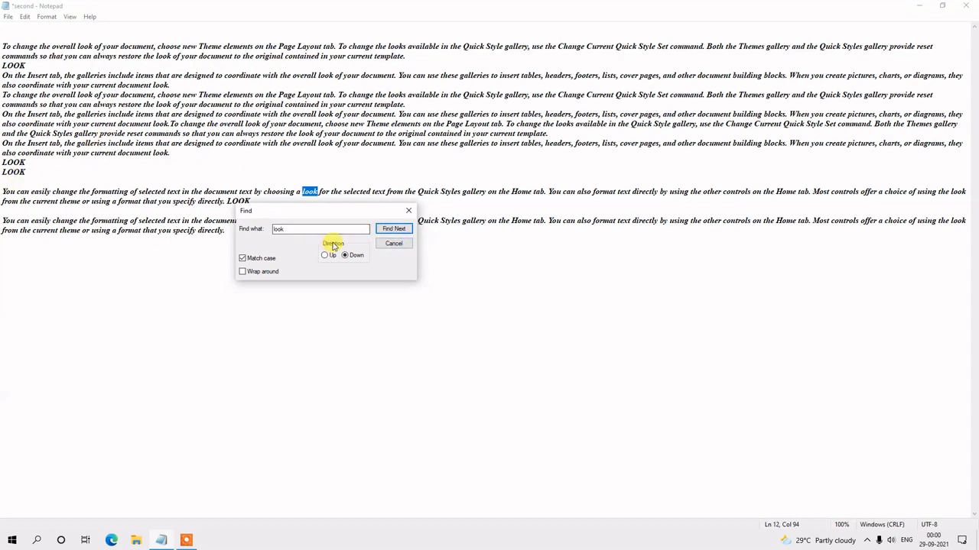
left_click(409, 214)
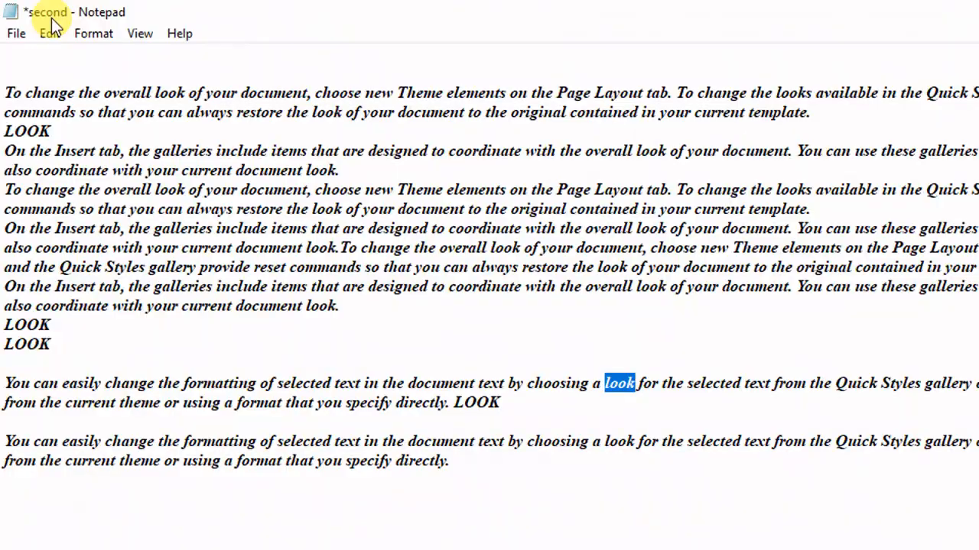
- Open Replace for "look", turn off Match case, and set the replacement text to "seen"
left_click(98, 64)
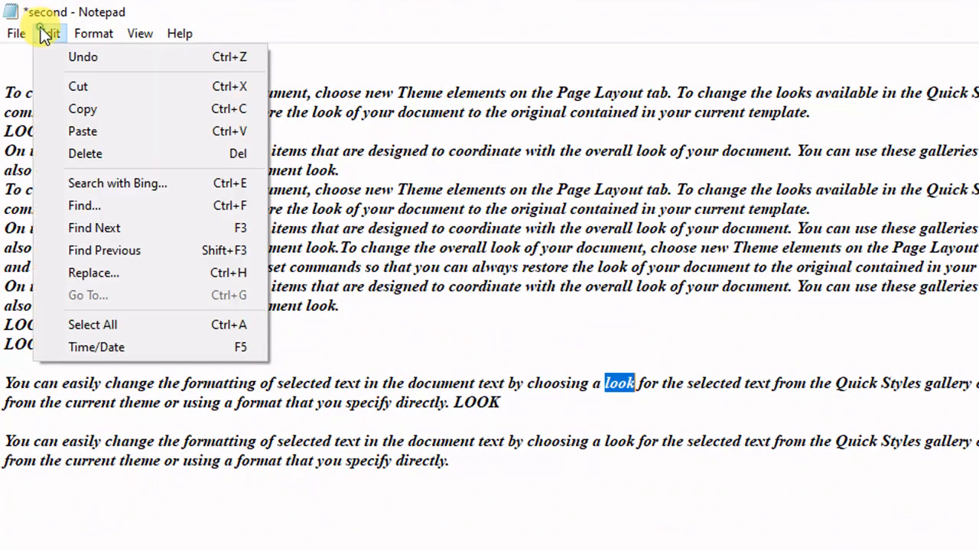
left_click(100, 275)
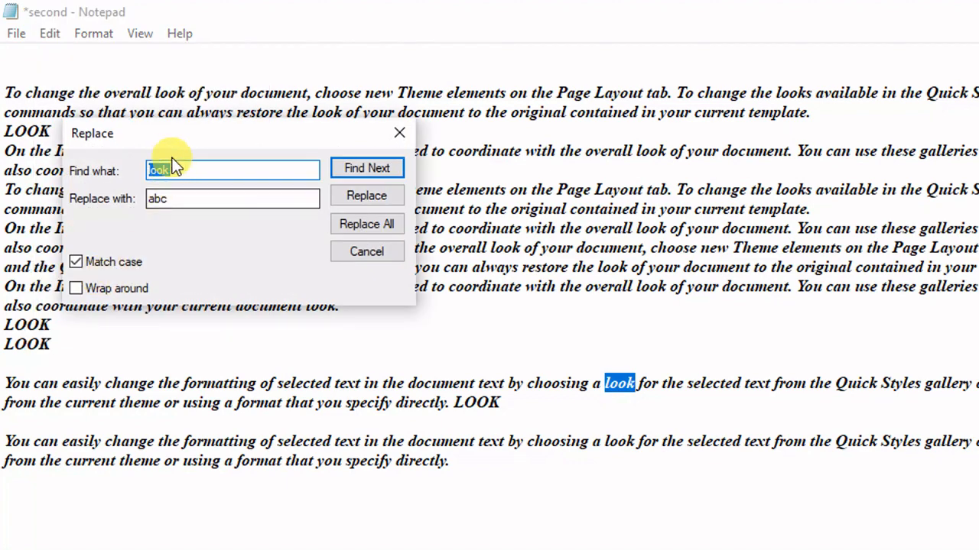
left_click_drag(173, 140, 337, 150)
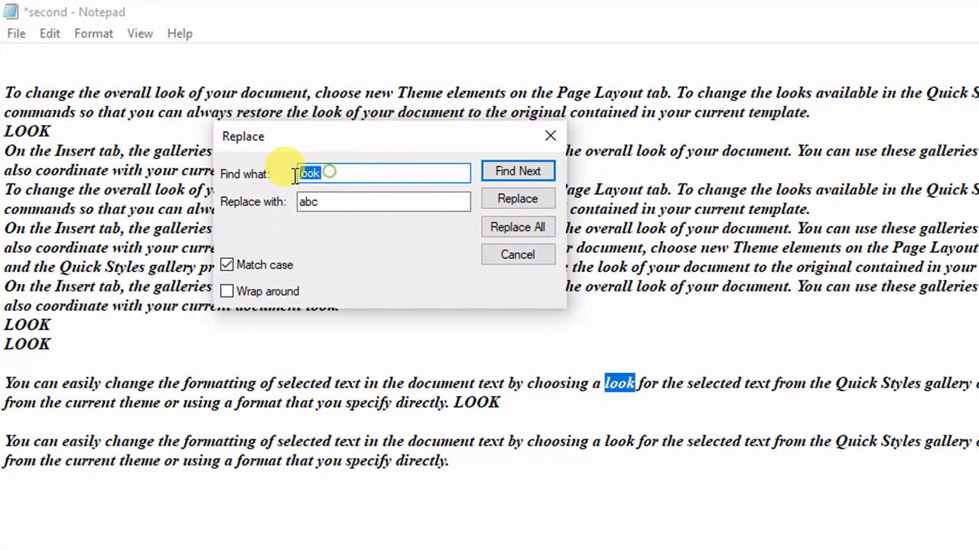
left_click_drag(334, 203, 305, 204)
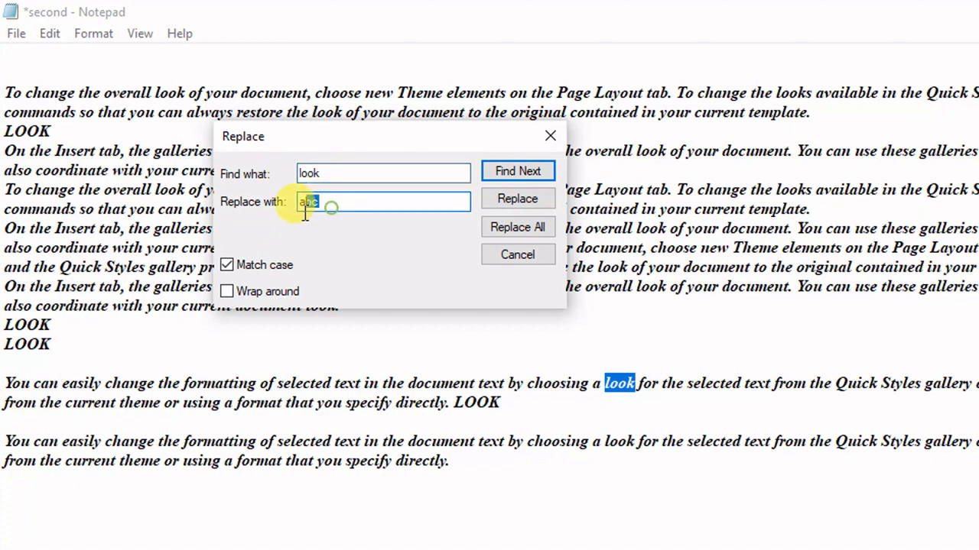
left_click(226, 266)
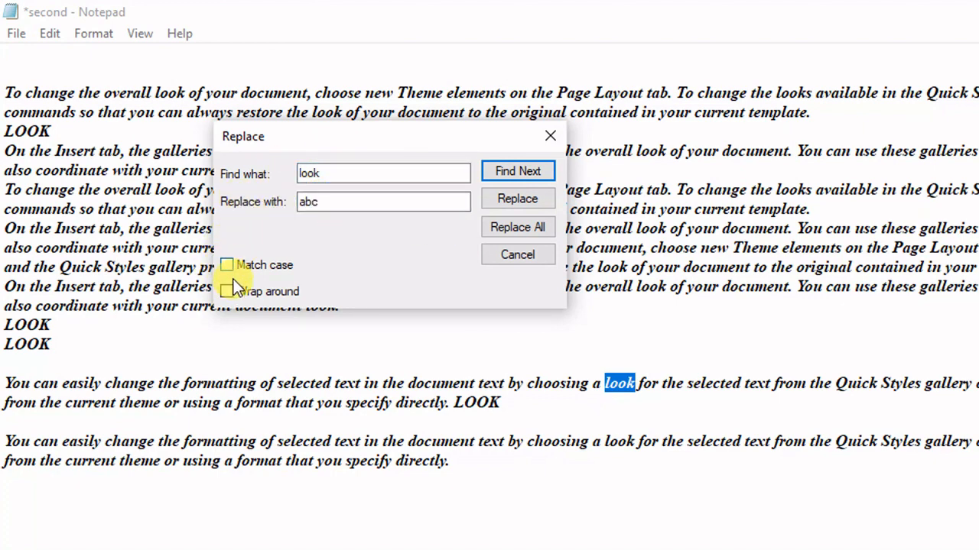
left_click_drag(335, 136, 377, 90)
left_click_drag(376, 127, 314, 168)
type("seen")
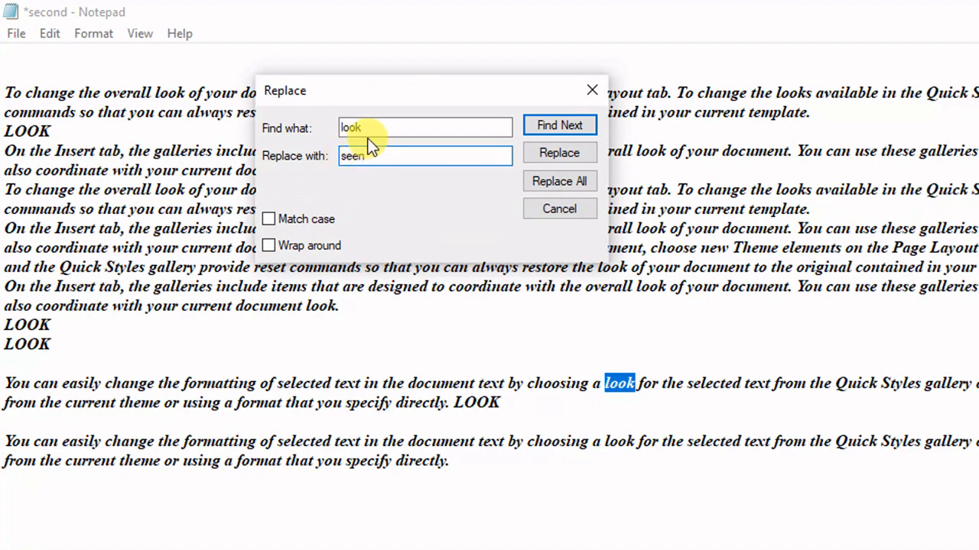
- Replace the selected "look" with "seen", replace all remaining occurrences in the document, and close Replace
left_click_drag(370, 128, 280, 115)
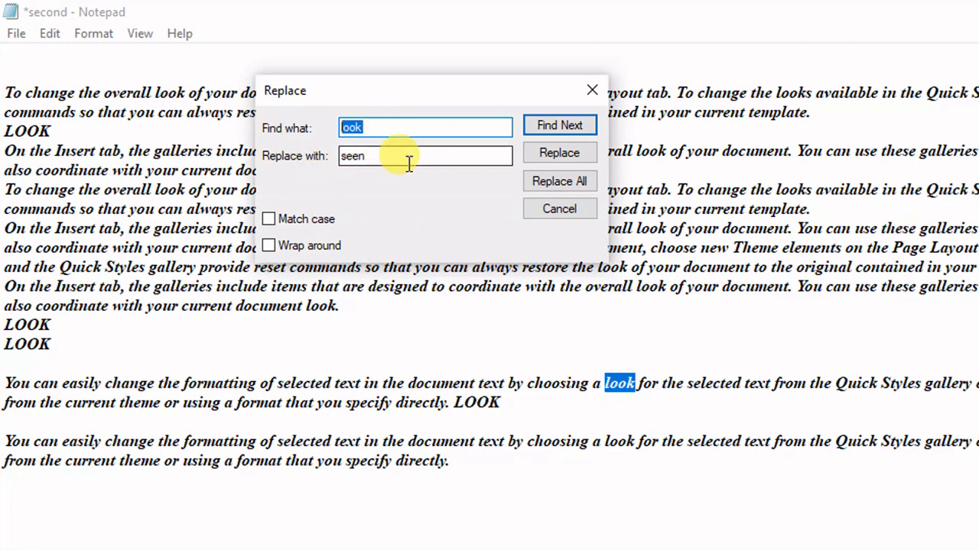
double_click(378, 161)
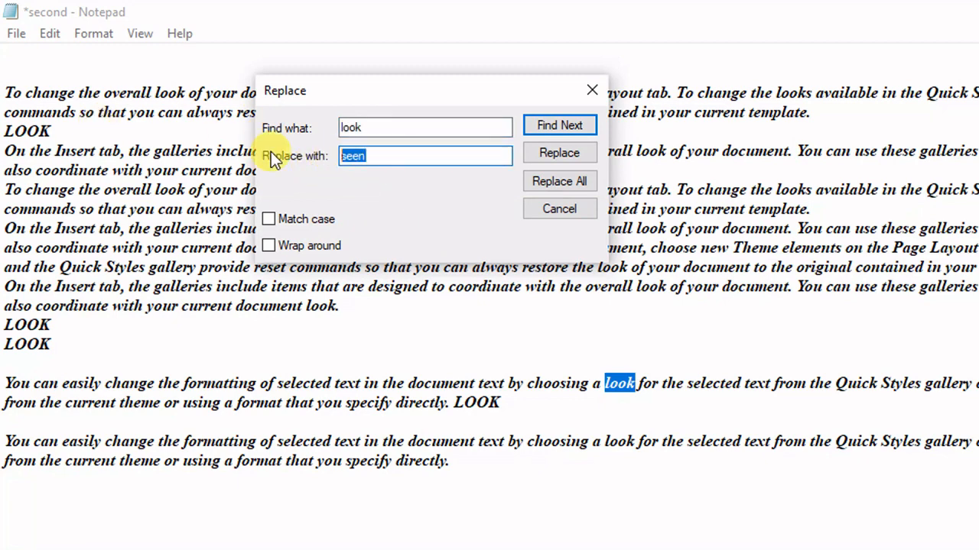
left_click(553, 152)
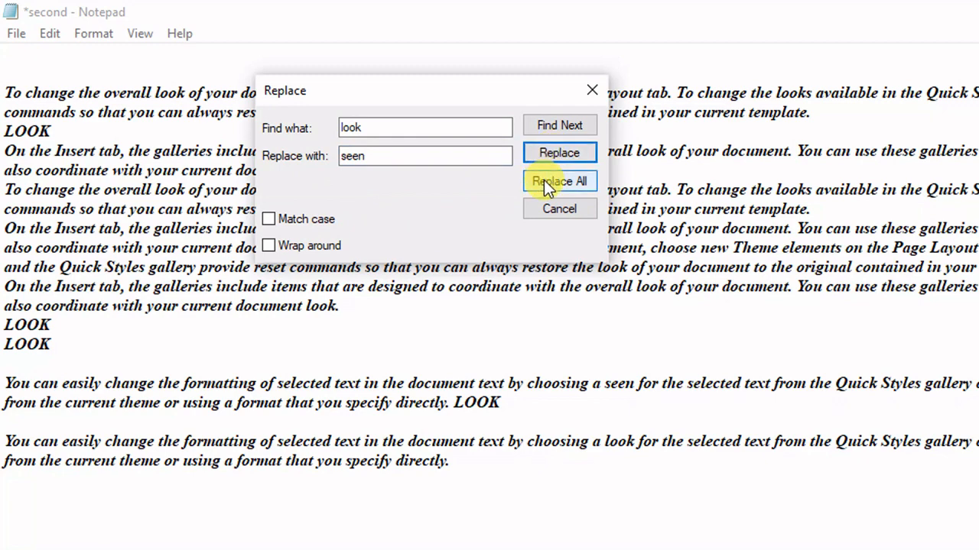
left_click(543, 181)
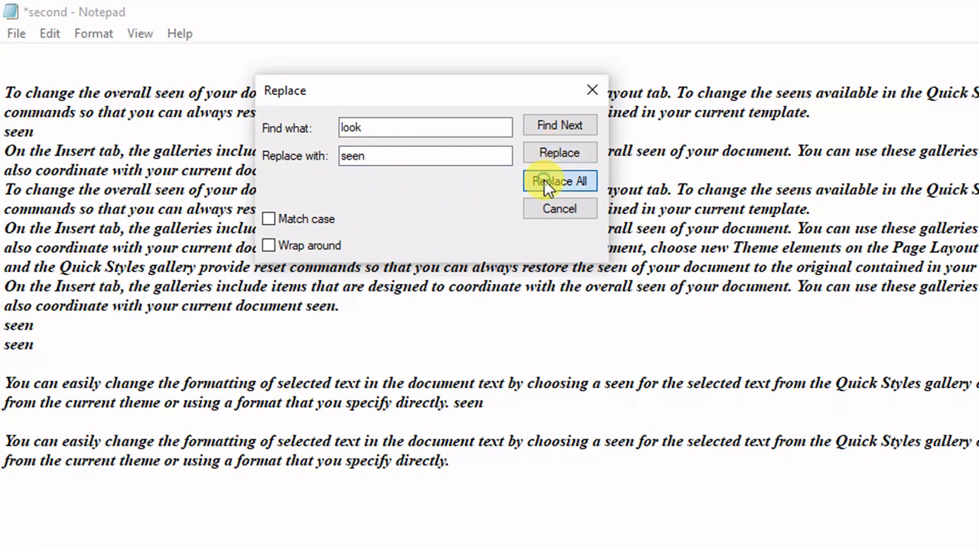
left_click(591, 91)
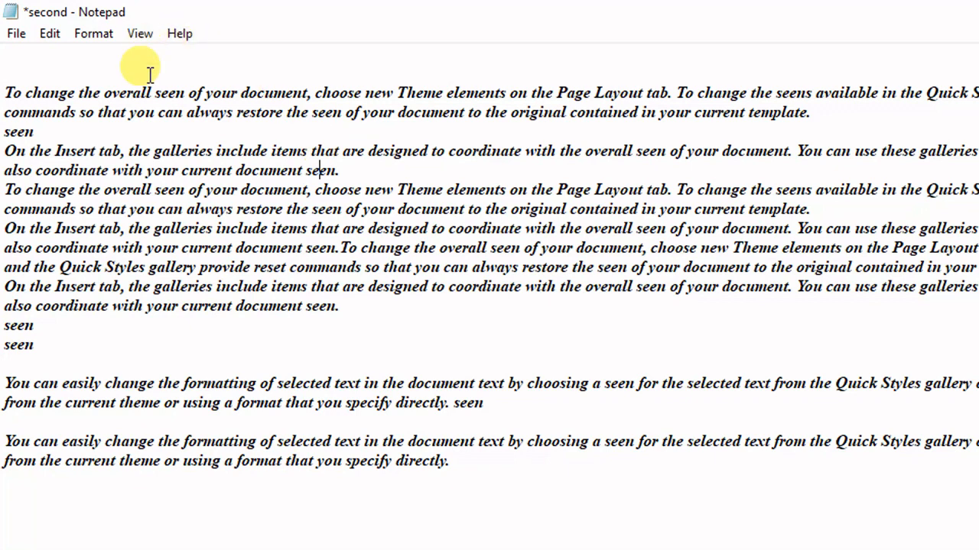
- Search for "look" again to check for remaining occurrences, and close Find
left_click(57, 38)
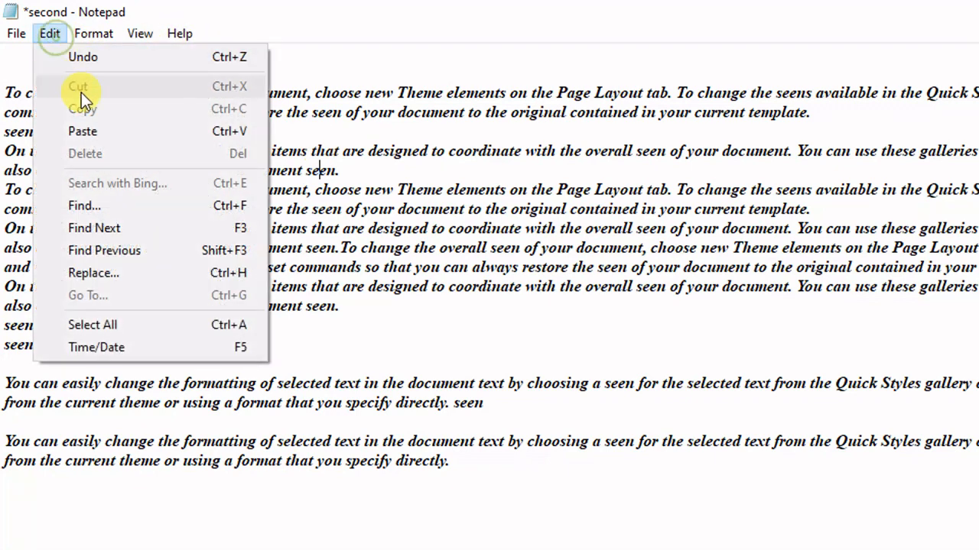
left_click(99, 212)
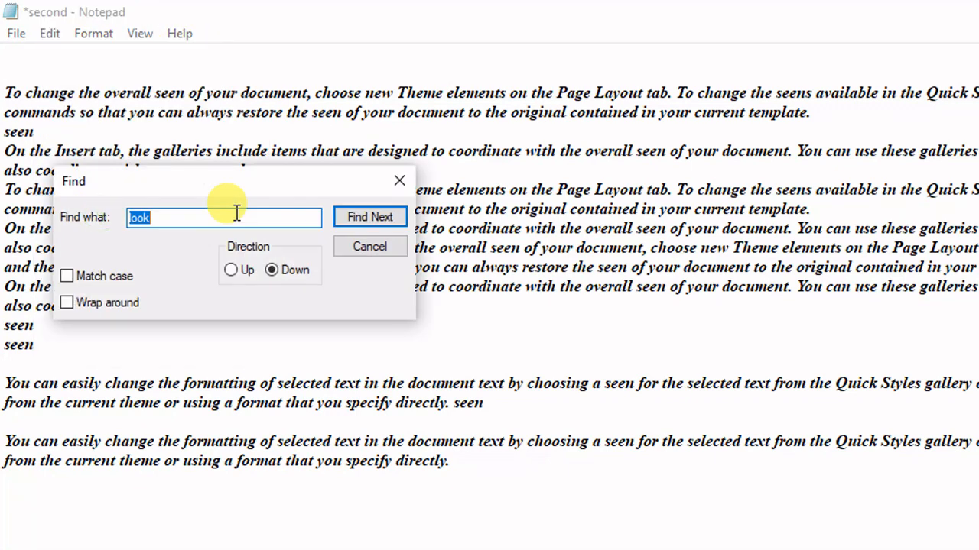
key("Return")
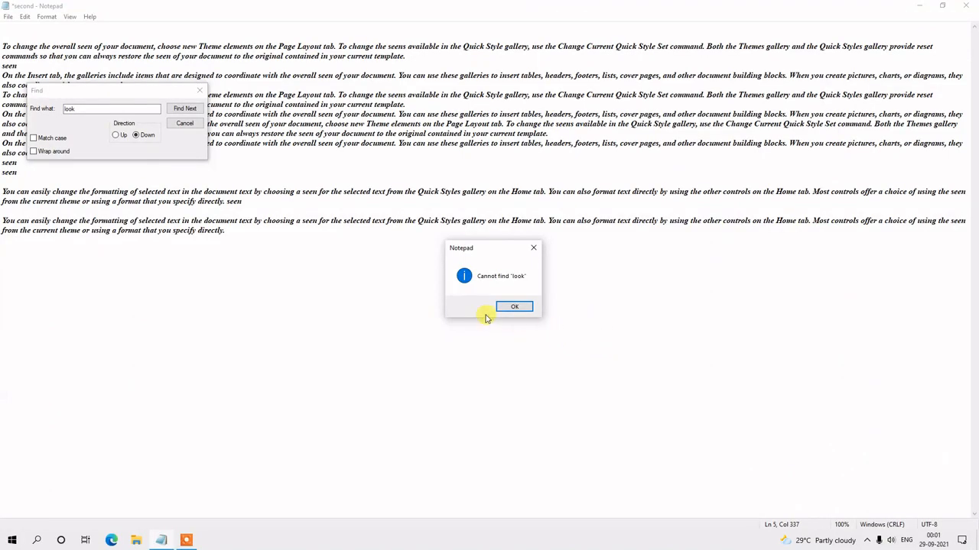
left_click(516, 308)
left_click(510, 307)
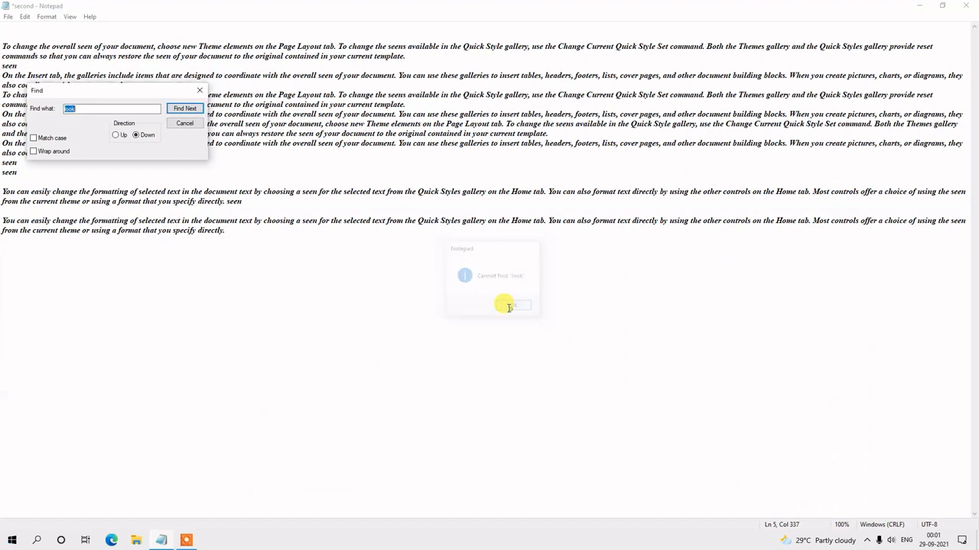
key("Escape")
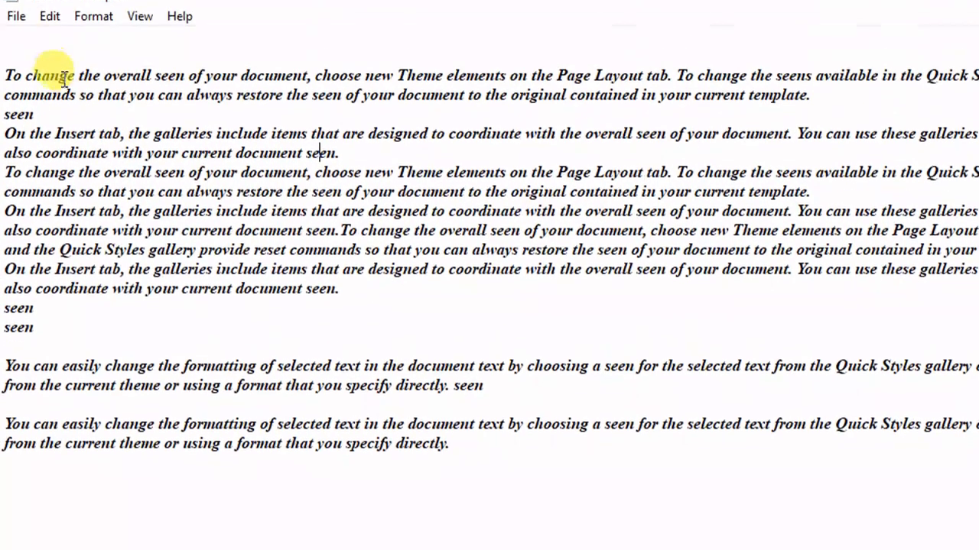
- Check whether the Go To command is available, and turn off Word Wrap
left_click(48, 19)
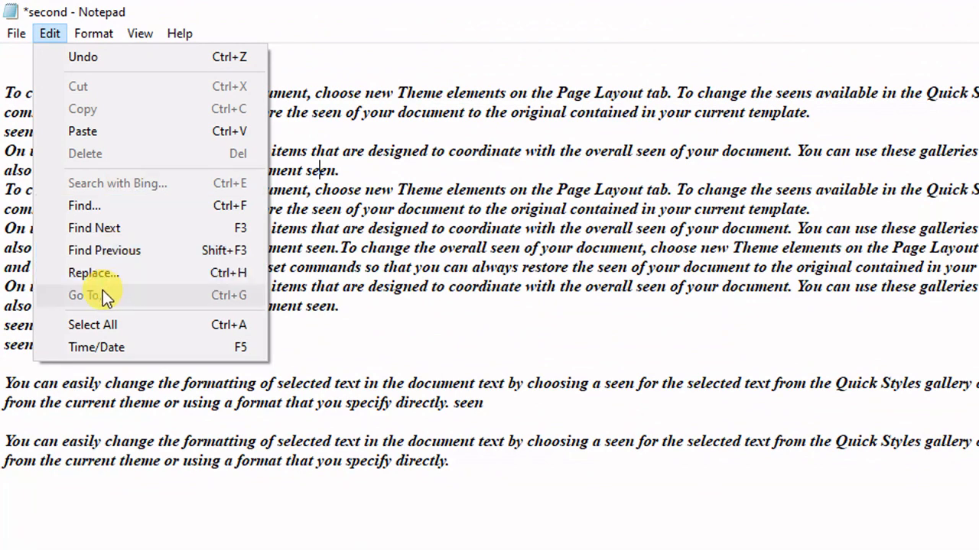
mouse_move(109, 37)
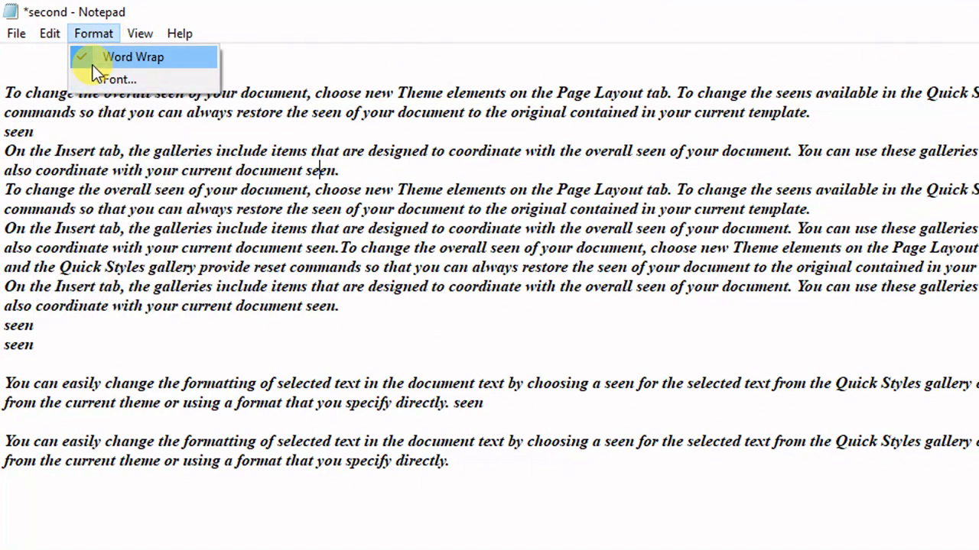
left_click(92, 62)
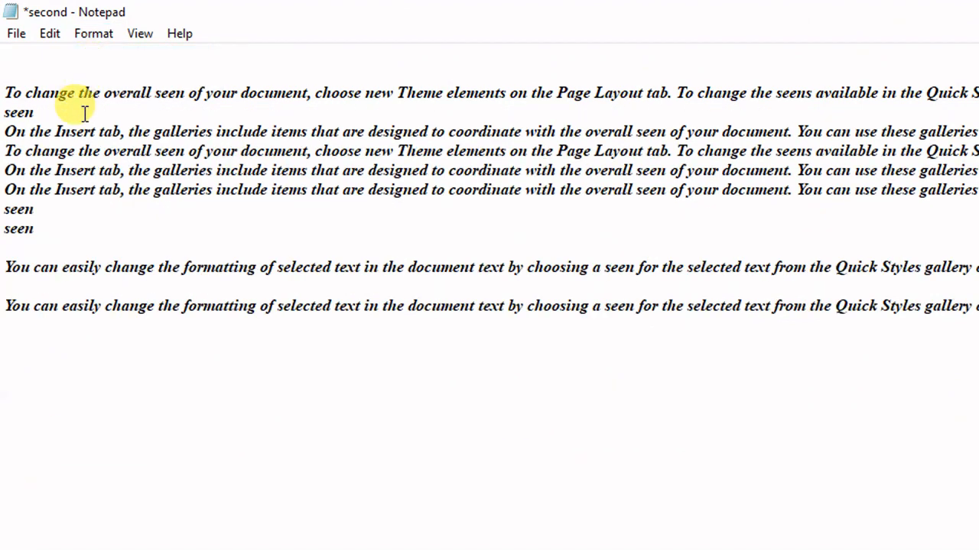
- Open Go To Line, move the dialog aside, and try to go to line 30
left_click(63, 34)
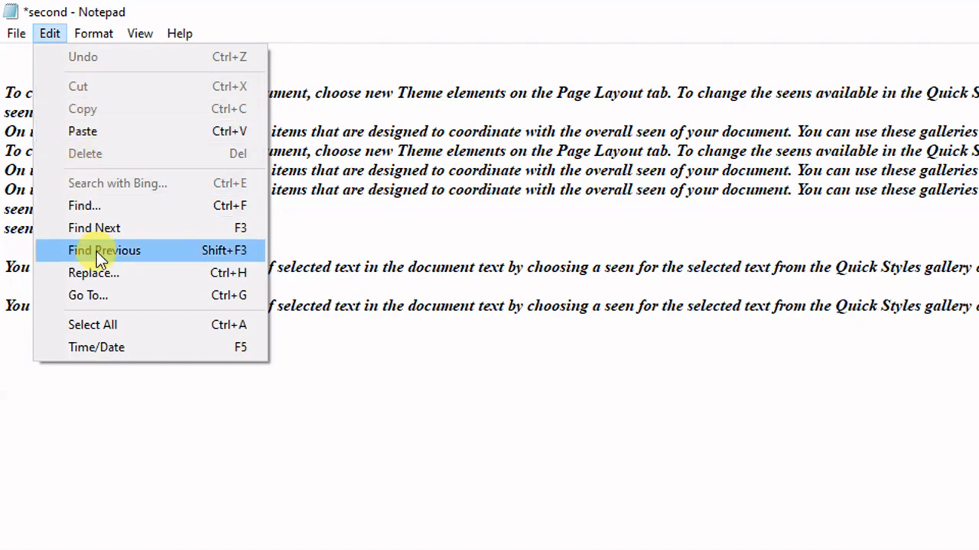
left_click(100, 295)
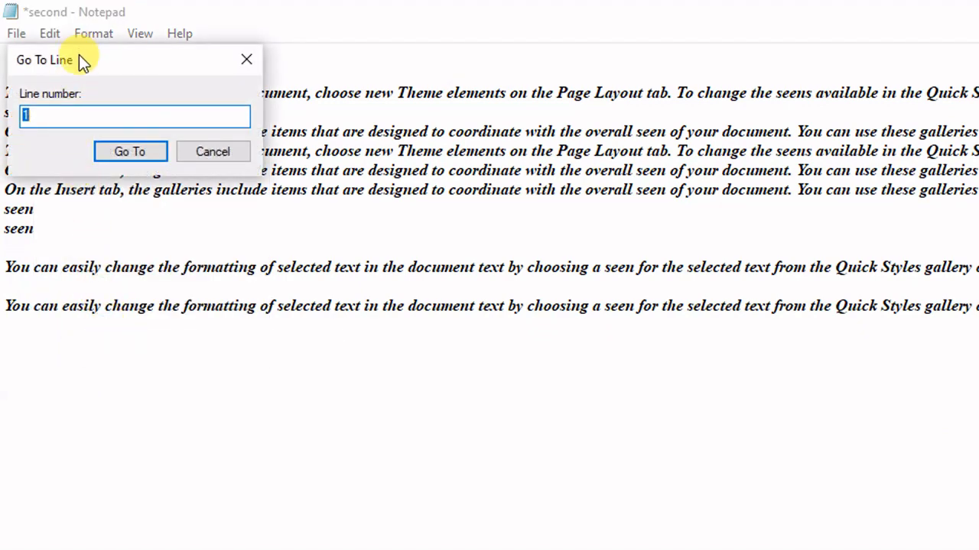
left_click_drag(83, 61, 224, 67)
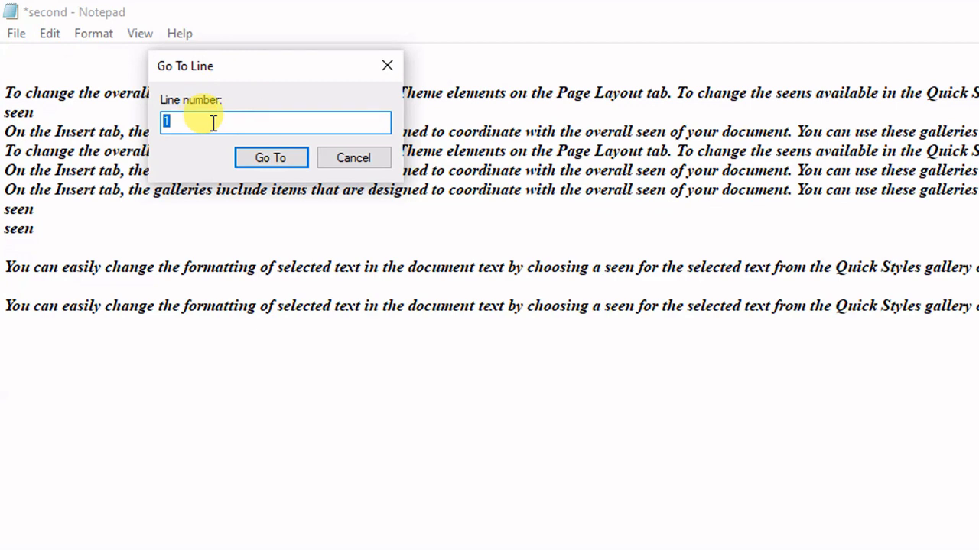
type("30")
left_click(273, 160)
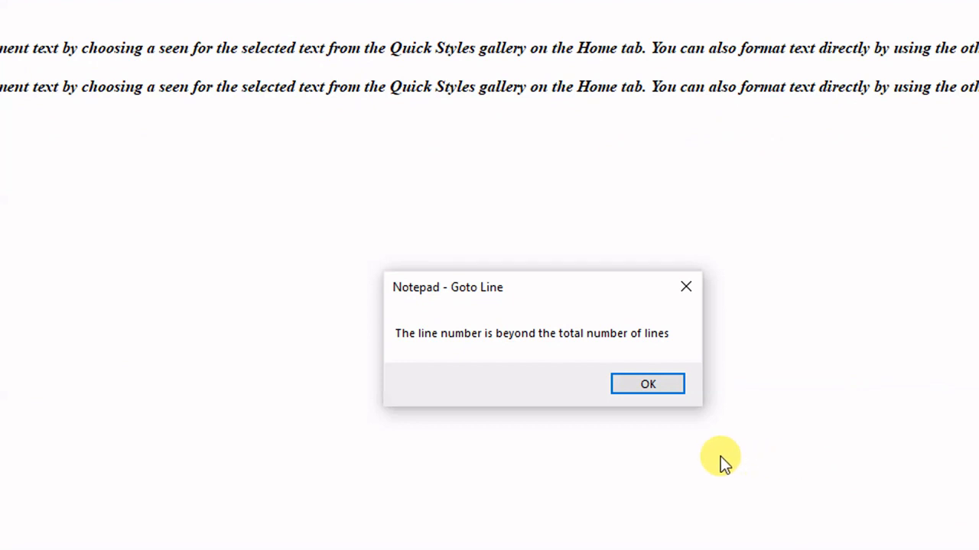
left_click(643, 384)
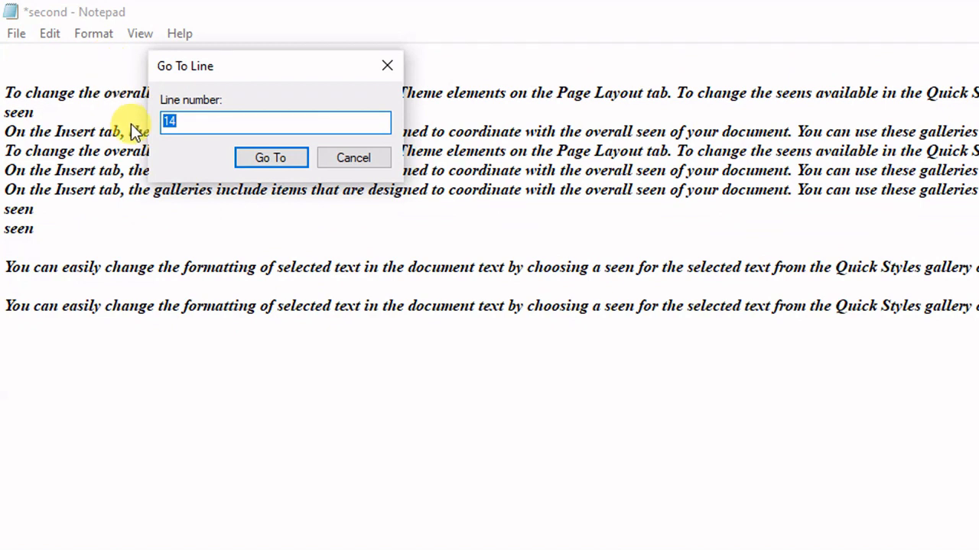
- Go to line 14 and insert two blank lines before the last paragraph
left_click(254, 159)
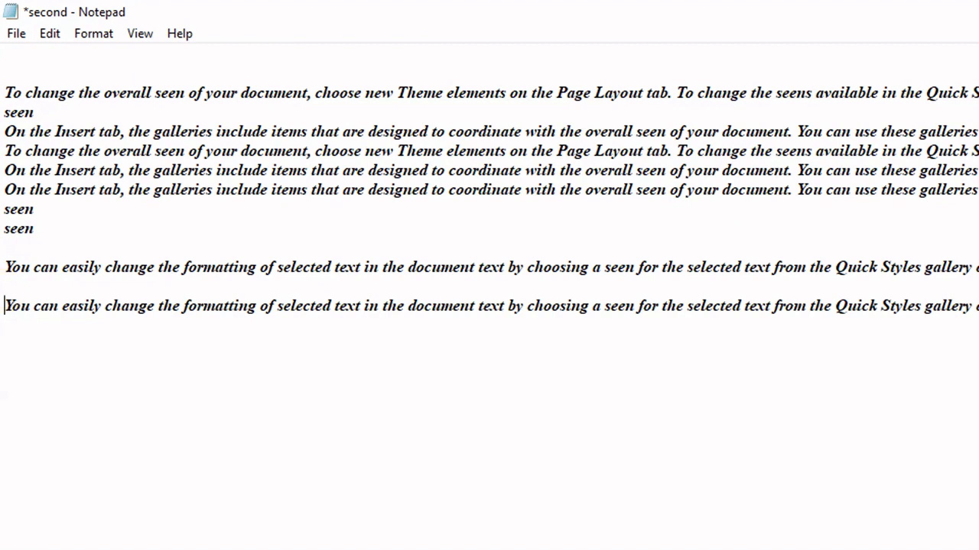
key("Return")
key("Return")
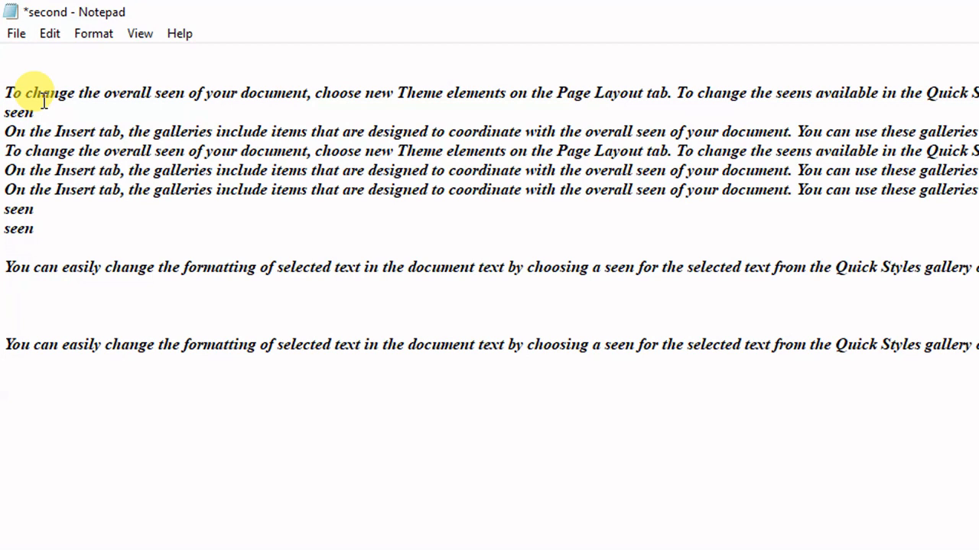
- Try to go to line 20 with Go To Line, and go to line 16 instead
key("ctrl+g")
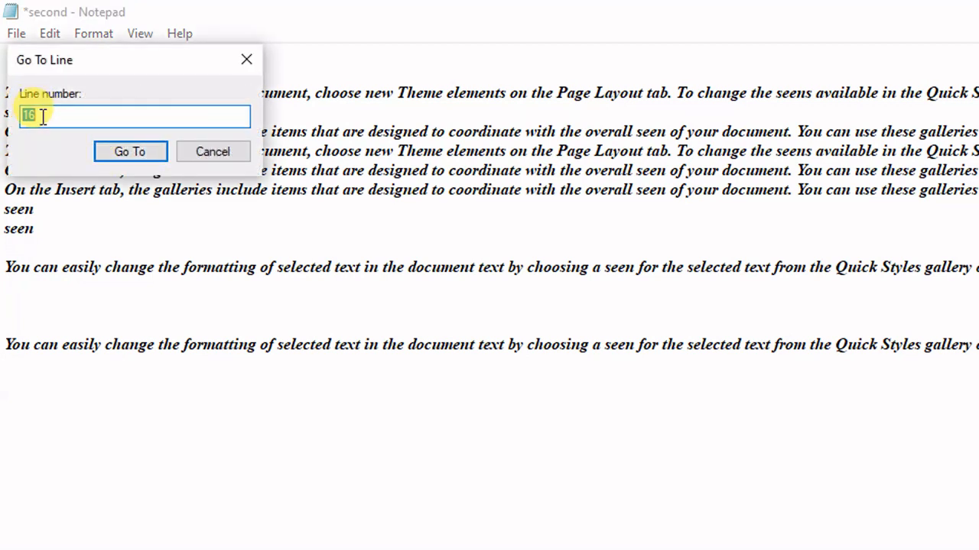
type("20")
key("Return")
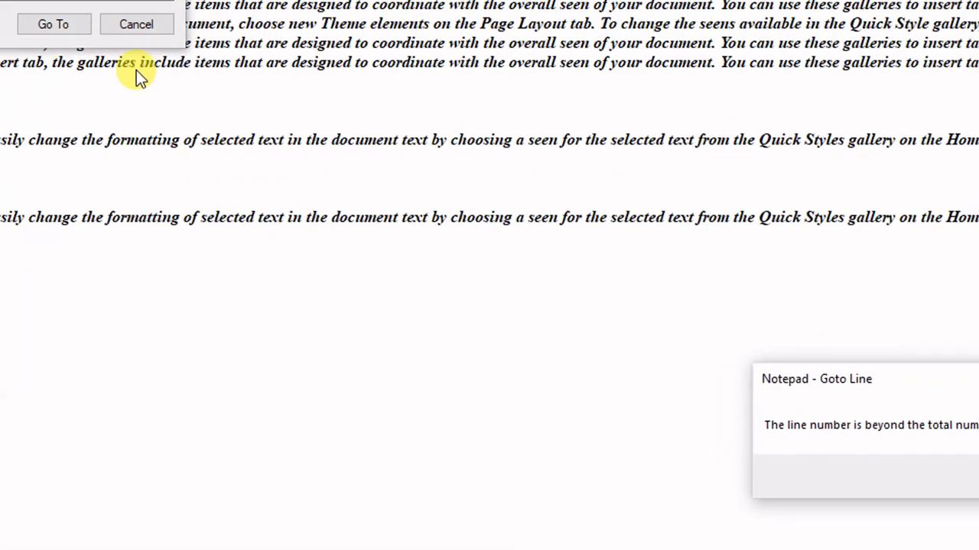
key("Return")
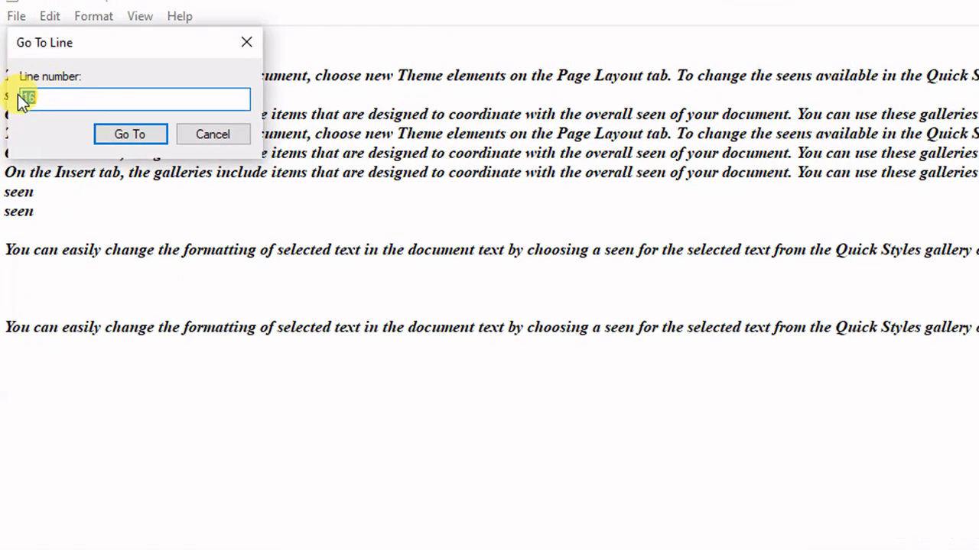
left_click(115, 136)
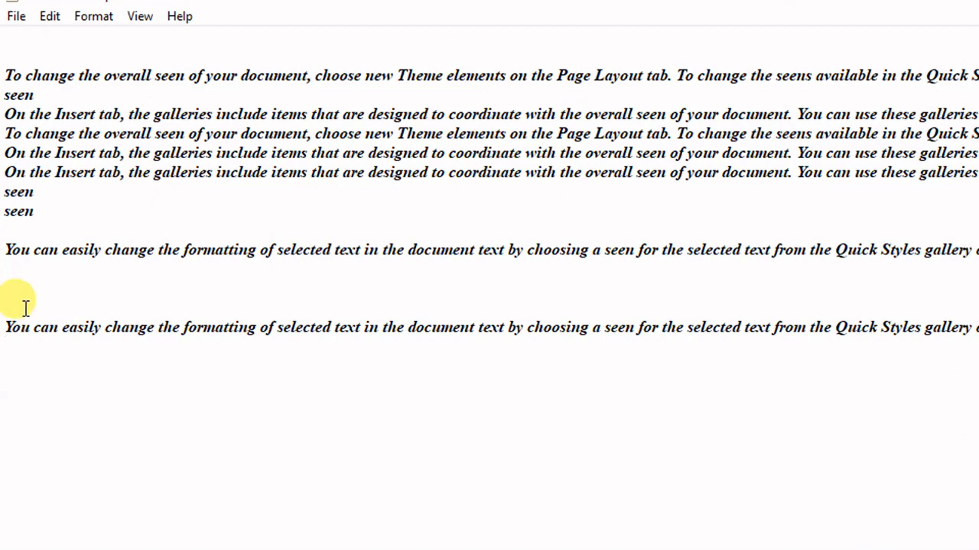
- Go to line 6, and move down line by line from the start of the document to check its position
key("ctrl+g")
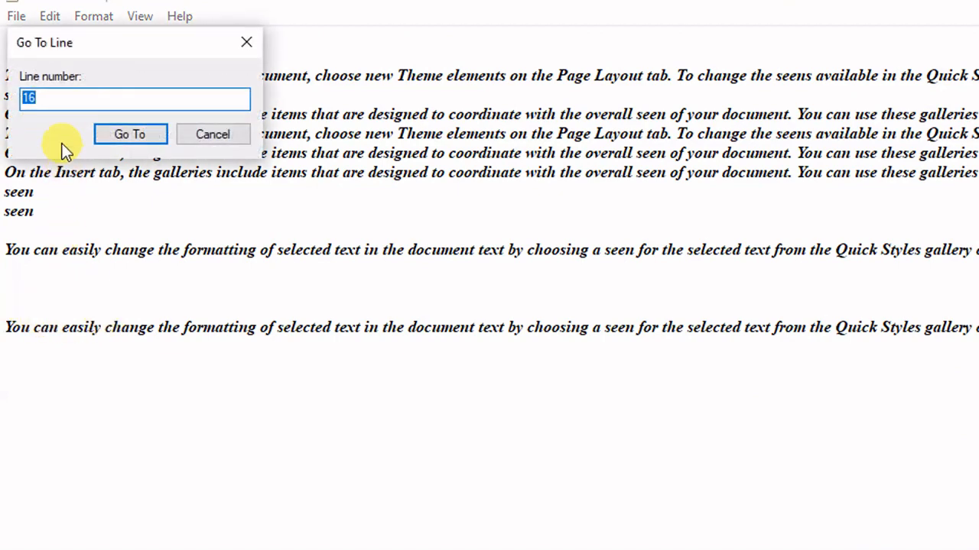
type("6")
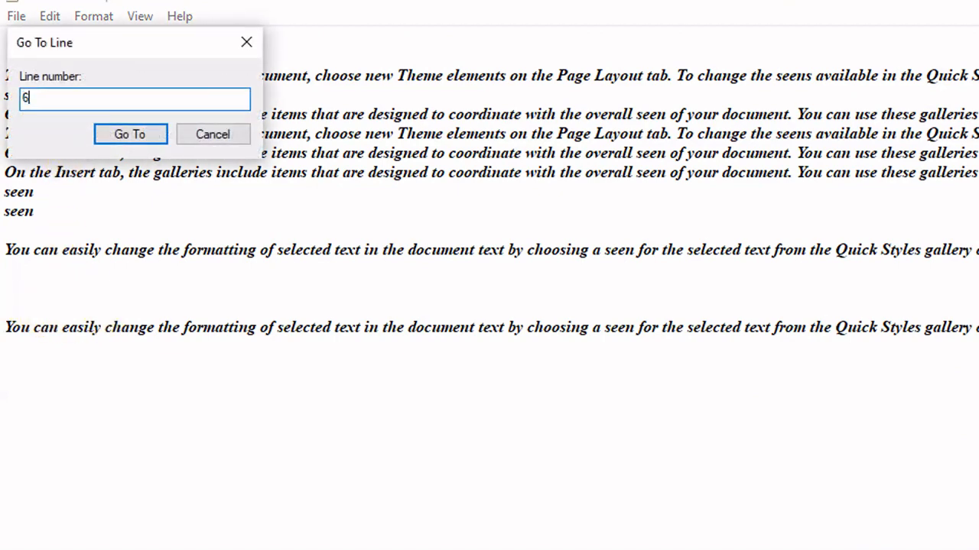
left_click(107, 137)
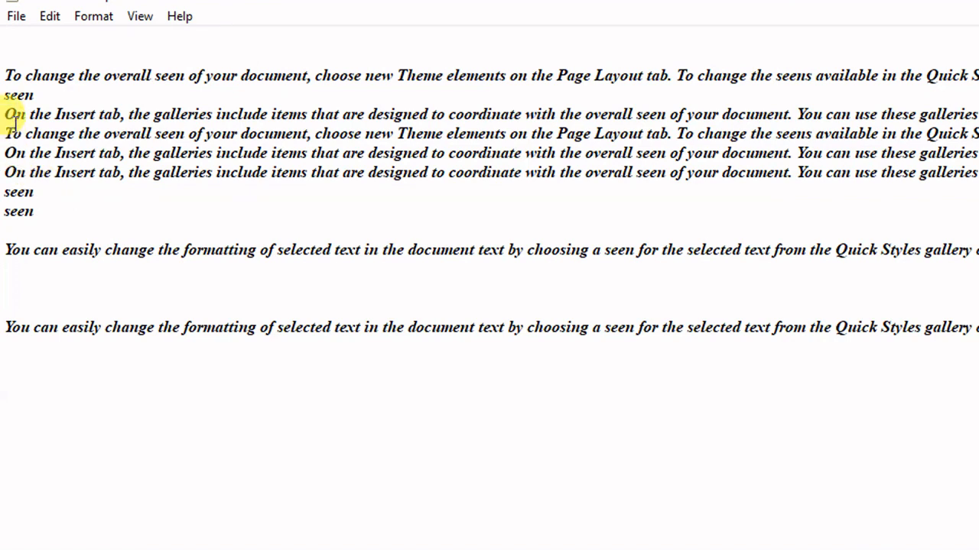
left_click(4, 59)
key("Down")
key("Down")
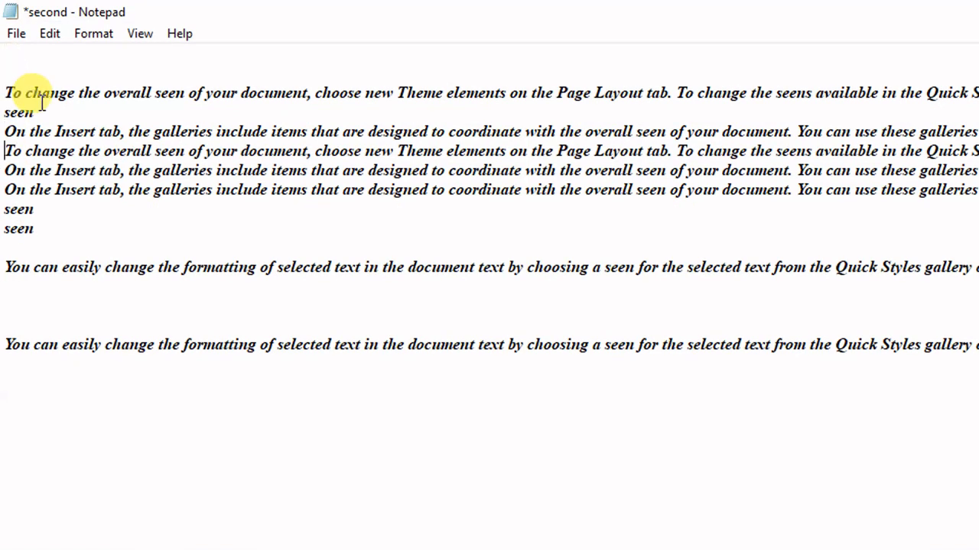
- Select all the text in the document and delete it
left_click(59, 37)
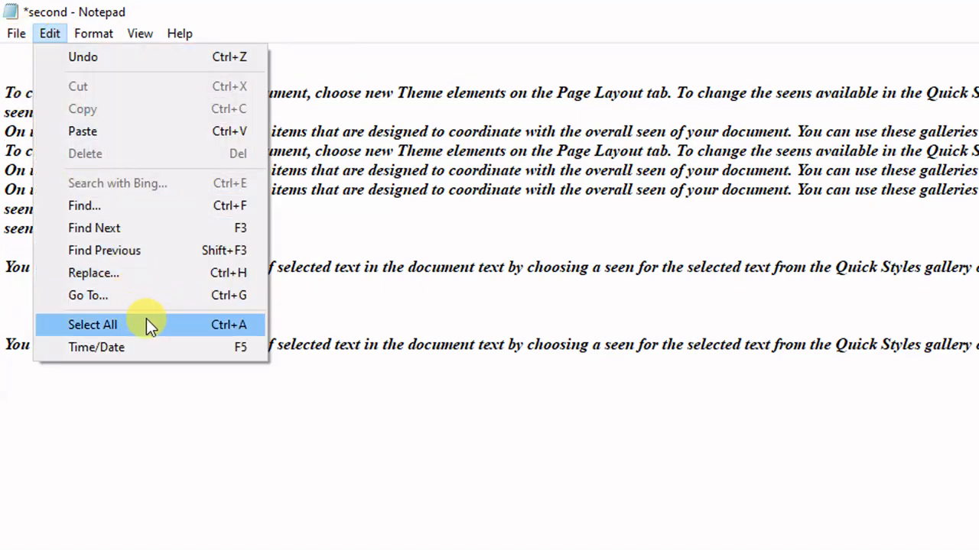
left_click(425, 260)
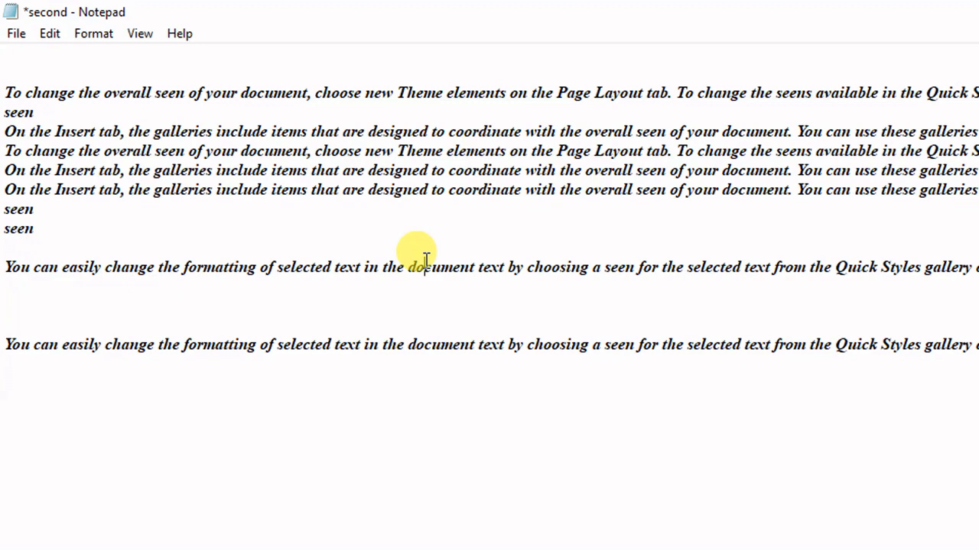
left_click(55, 37)
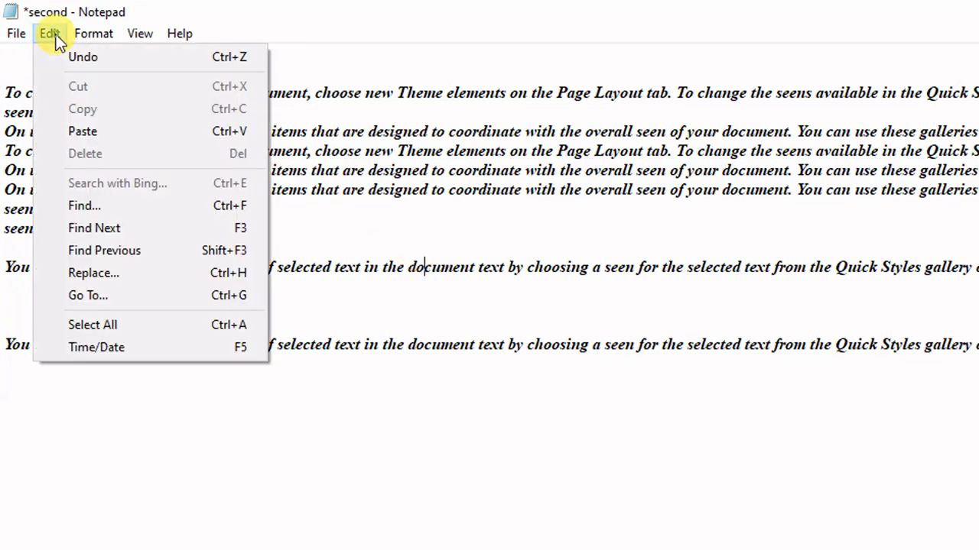
left_click(120, 323)
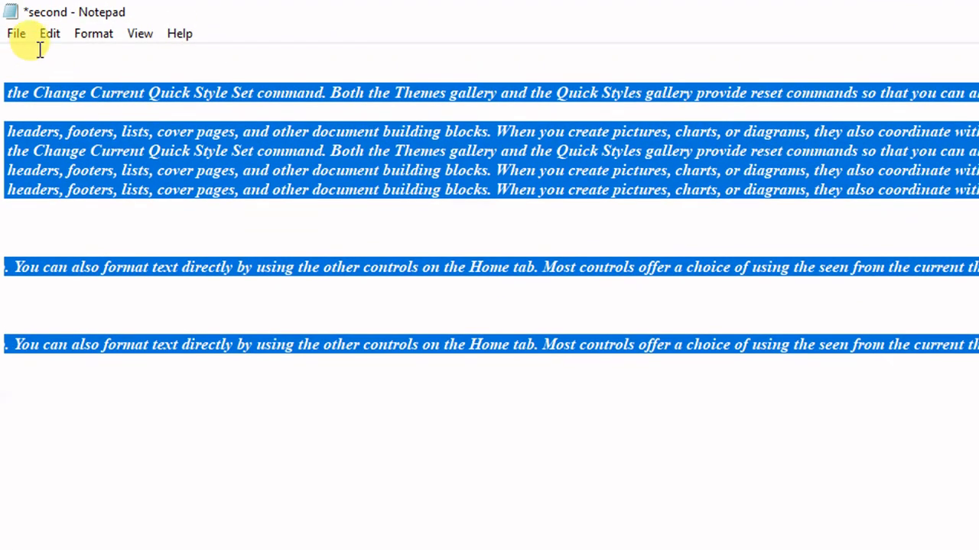
left_click(47, 39)
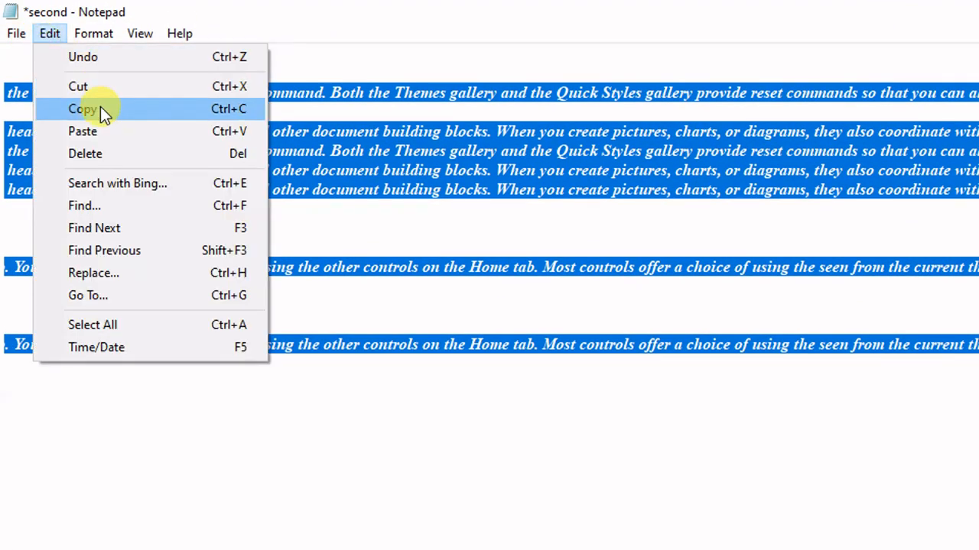
left_click(127, 154)
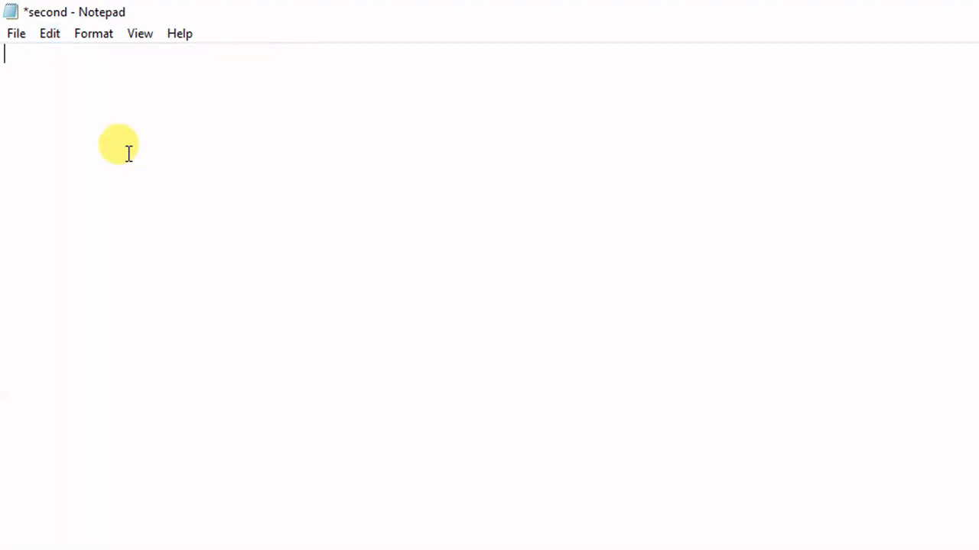
- Undo the deletion of the document text, and place the cursor after the last standalone "seen" line
key("ctrl+z")
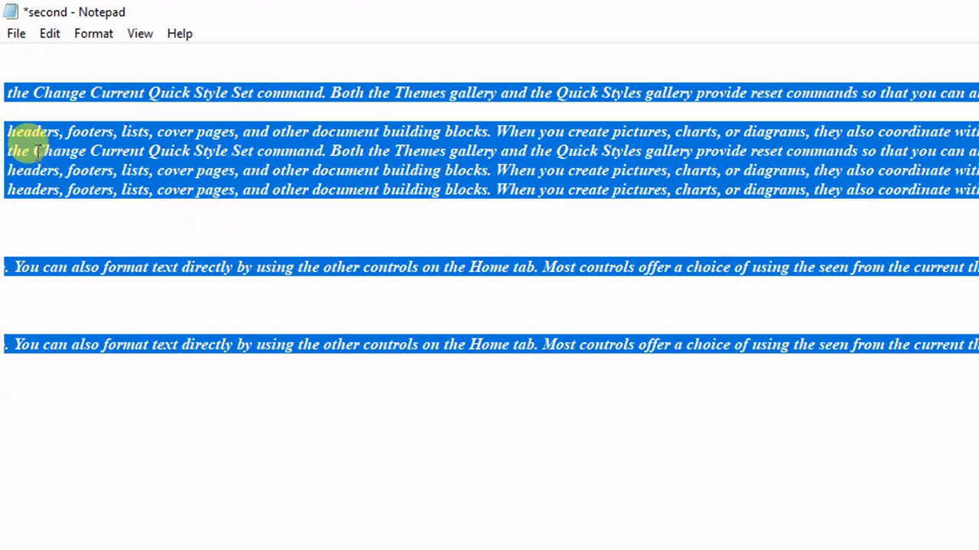
left_click(45, 34)
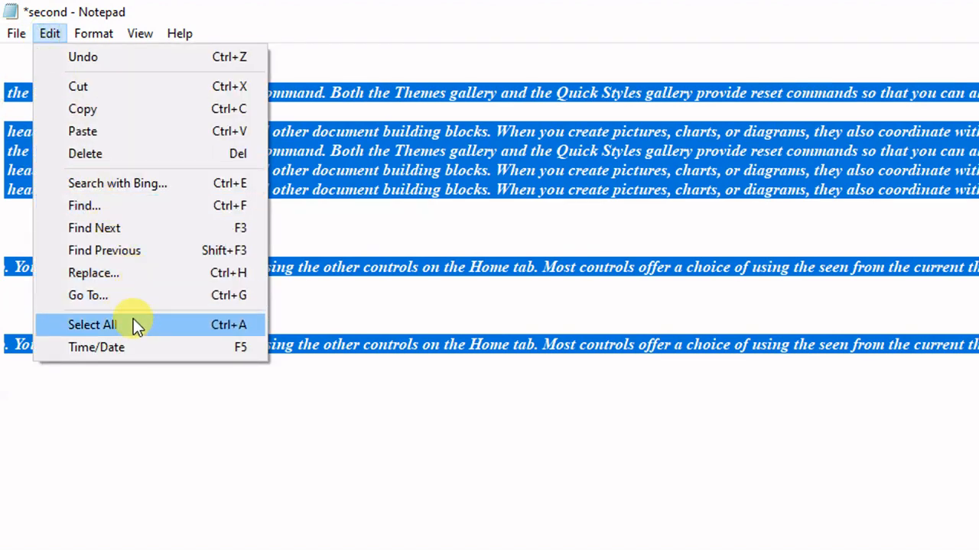
left_click(317, 223)
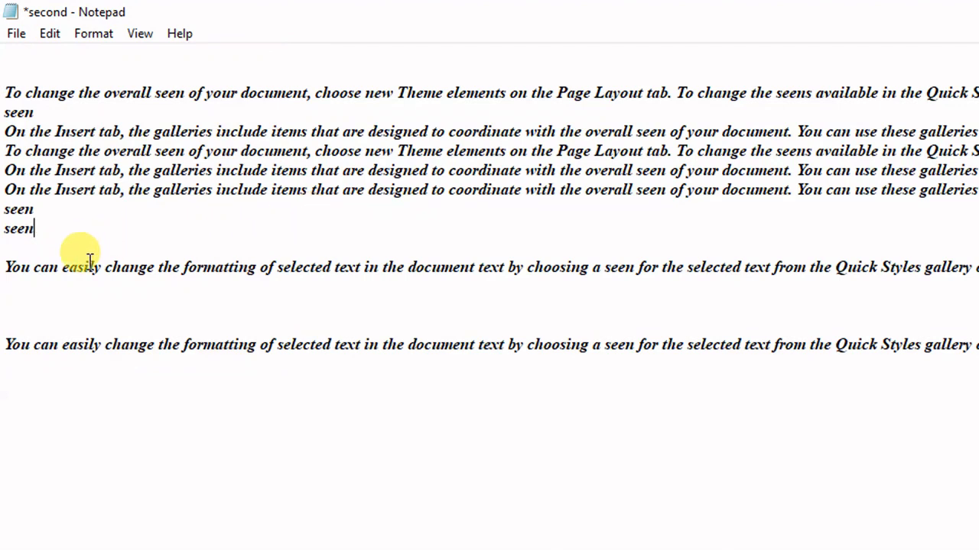
- Add two lines below the last standalone "seen" and insert the current time and date on an indented line
key("Return")
key("Return")
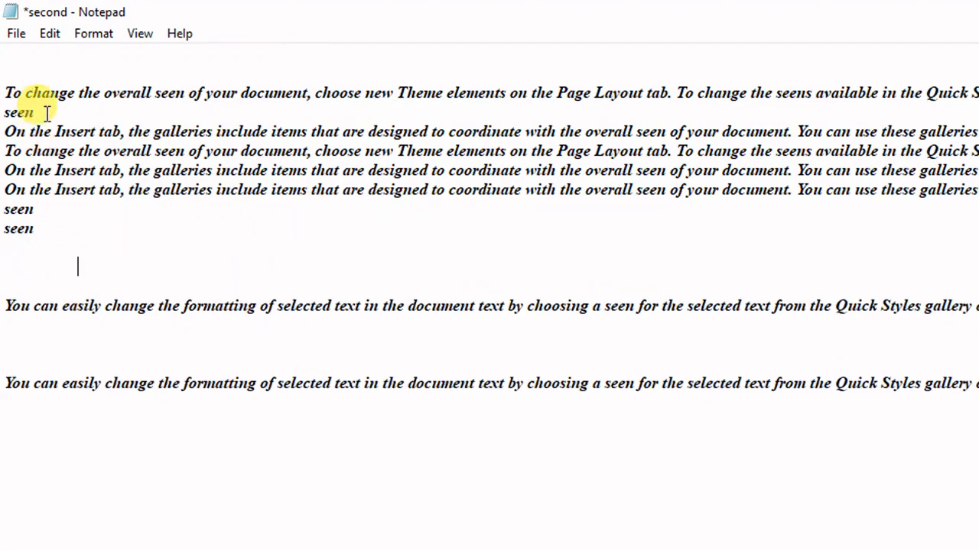
left_click(54, 35)
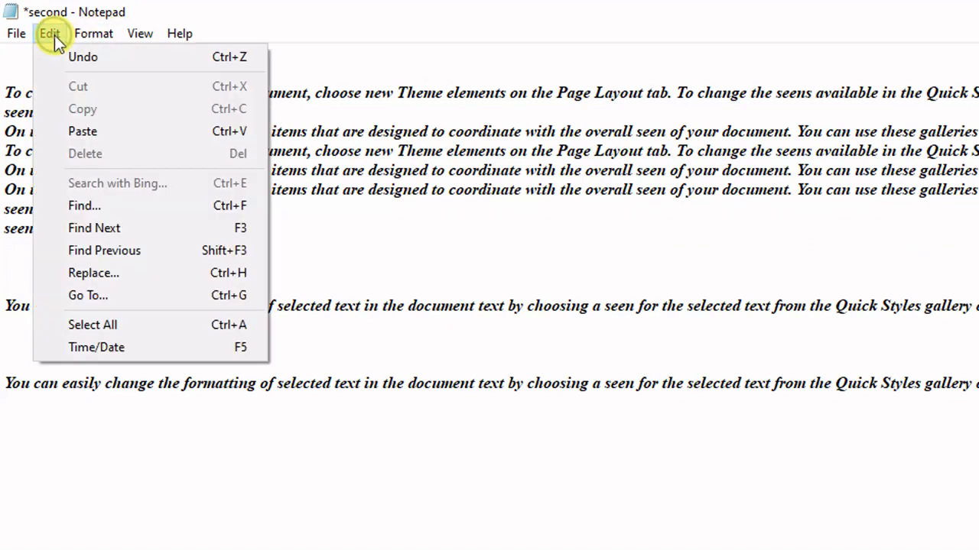
left_click(141, 349)
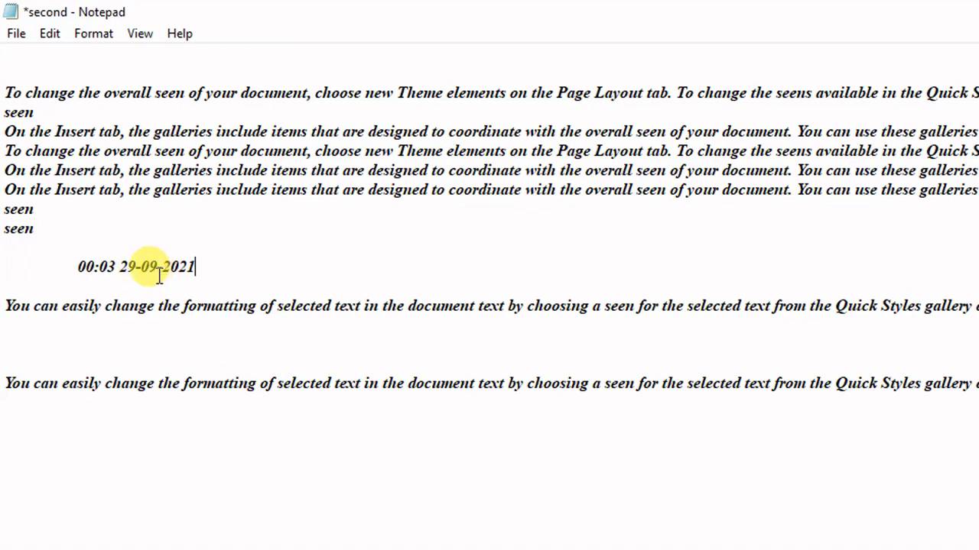
- Insert the current time and date on a blank line between the last two paragraphs
left_click(140, 347)
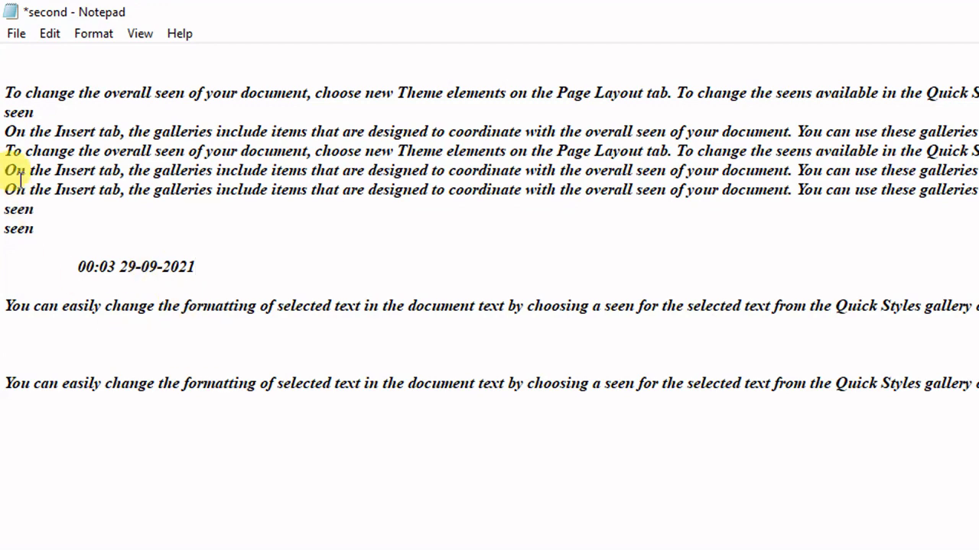
left_click(50, 35)
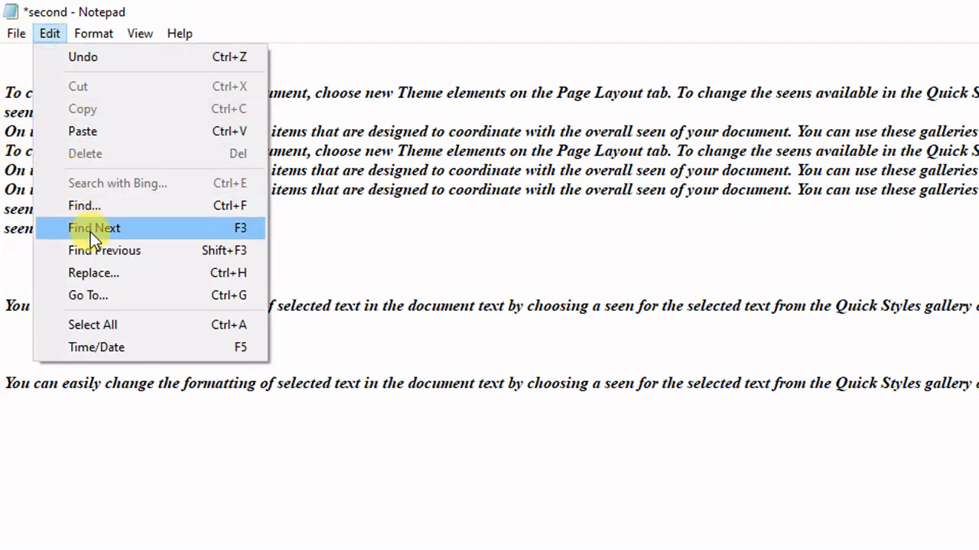
left_click(109, 346)
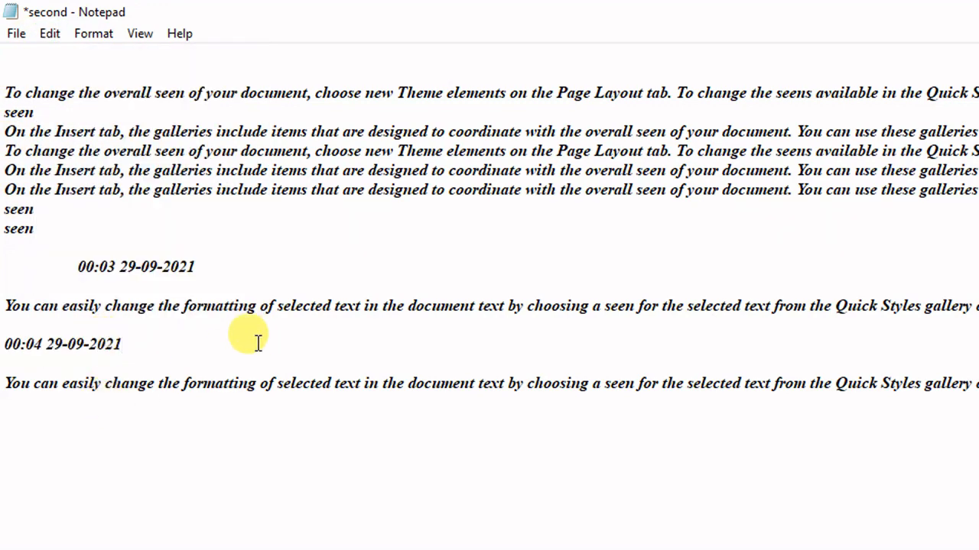
- Move two lines down from the second time stamp and insert the current time and date again
key("Return")
key("Return")
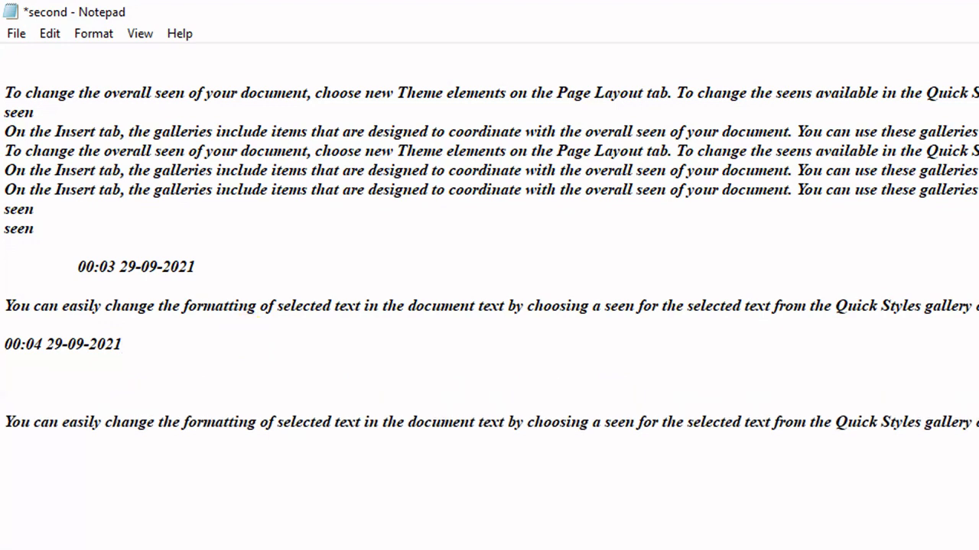
key("F5")
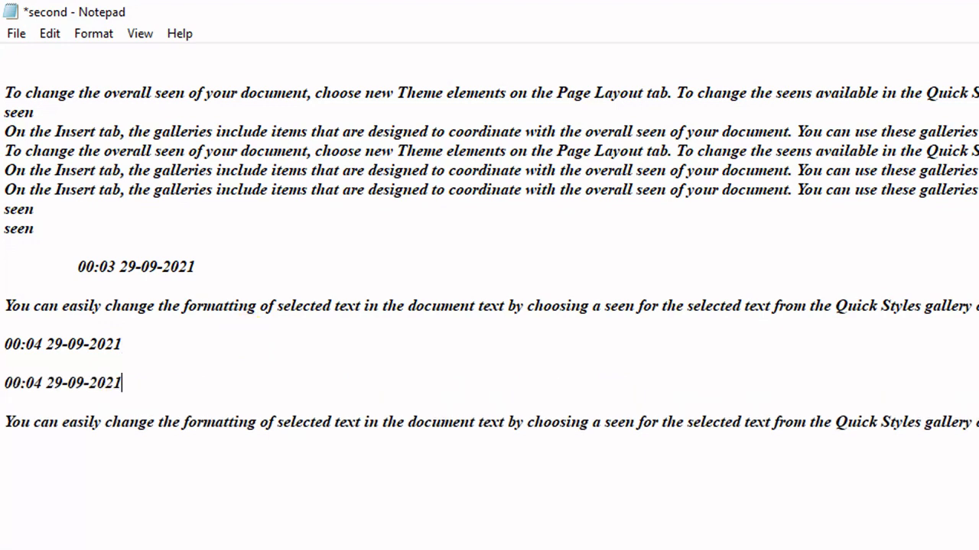
- Start a new tab-indented line and insert the current time and date three times in a row
key("Return")
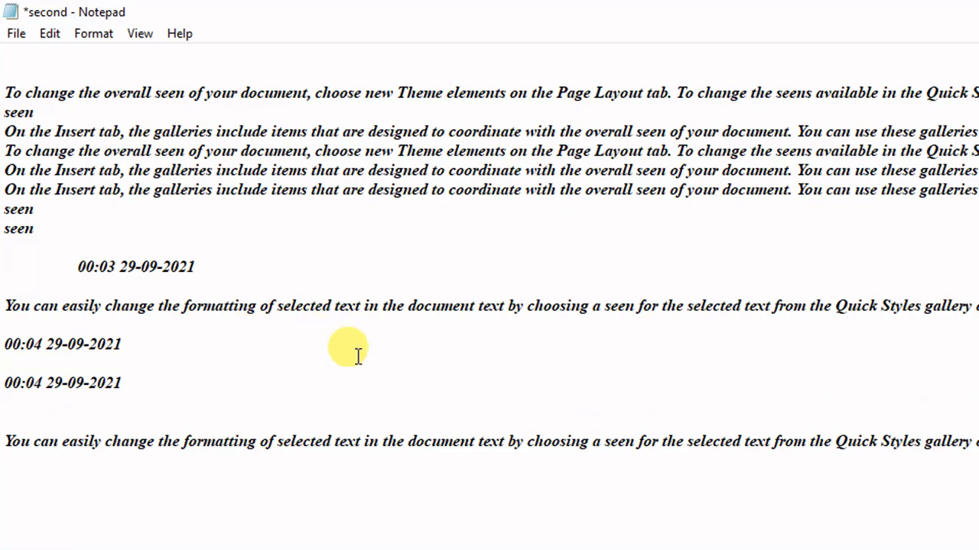
key("Tab")
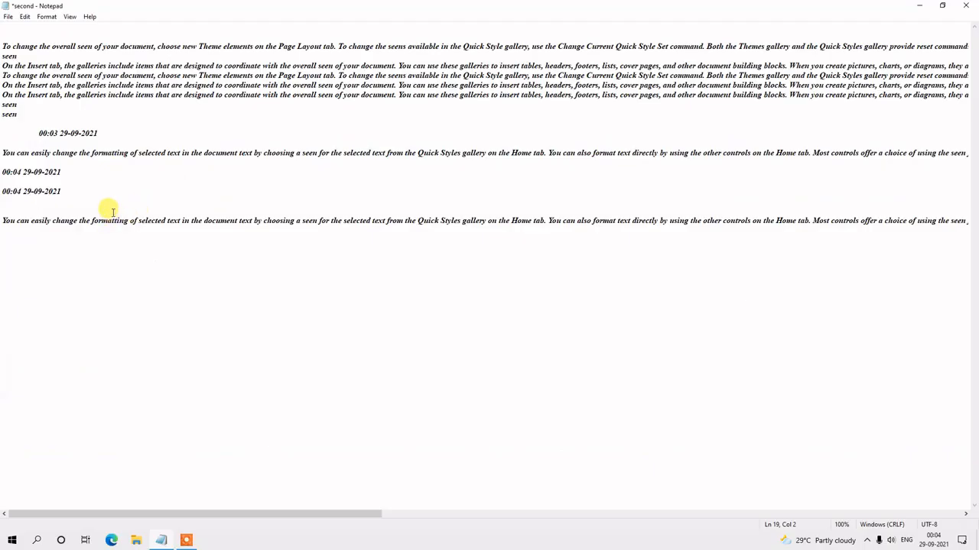
key("F5")
key("F5")
key("F5")
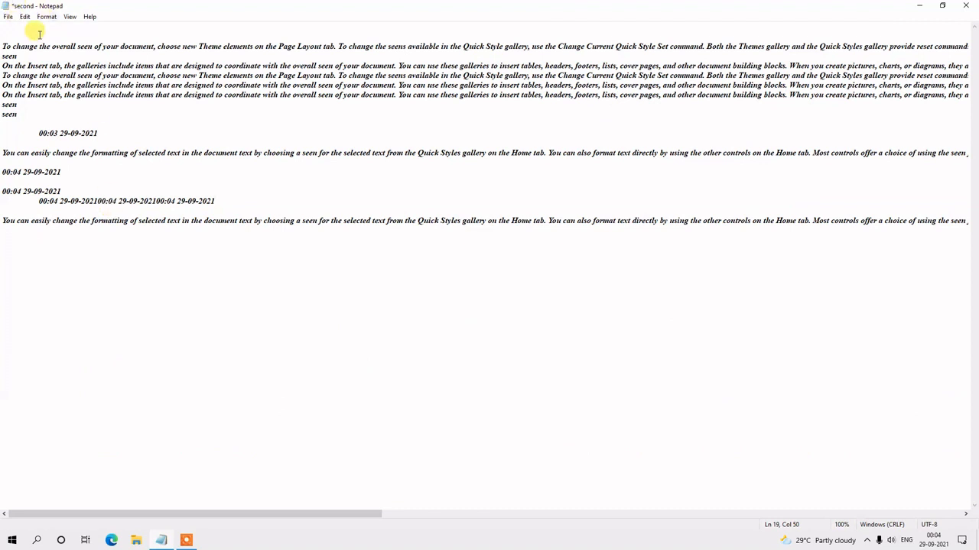
- Turn on Word Wrap for the document, and turn it off again
left_click(24, 17)
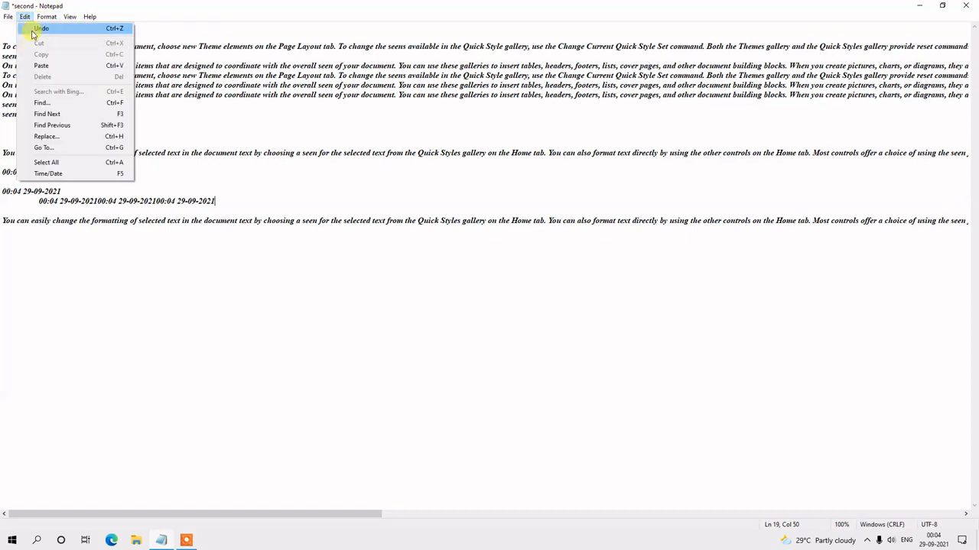
mouse_move(38, 21)
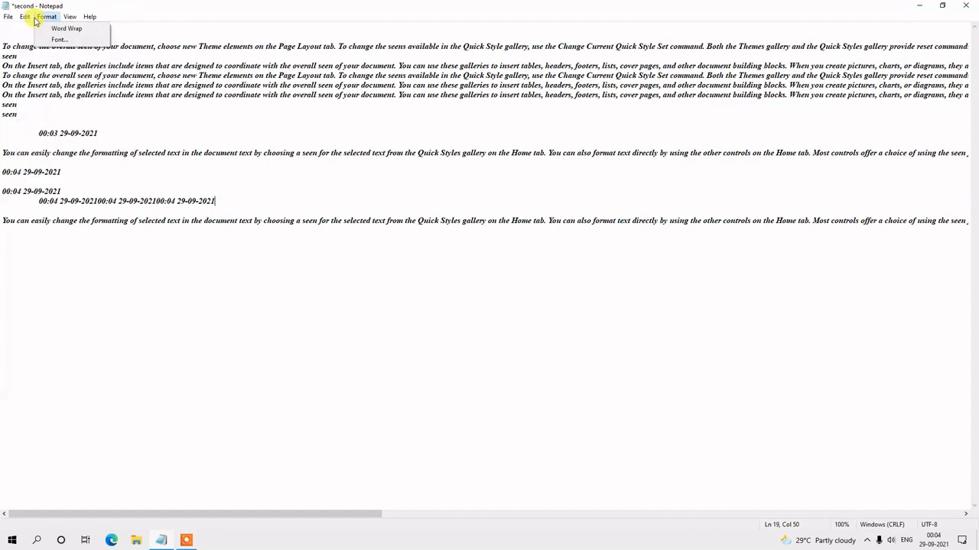
left_click(66, 29)
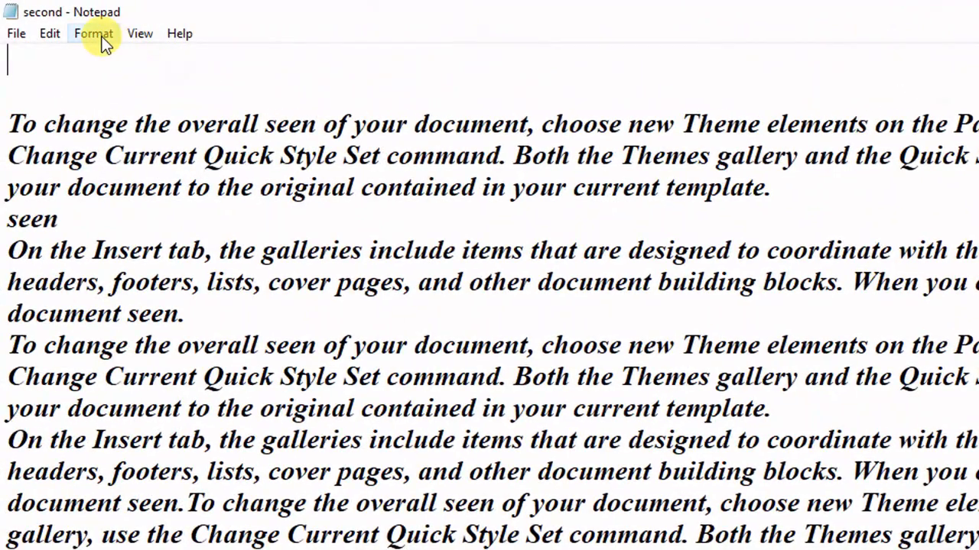
left_click(105, 44)
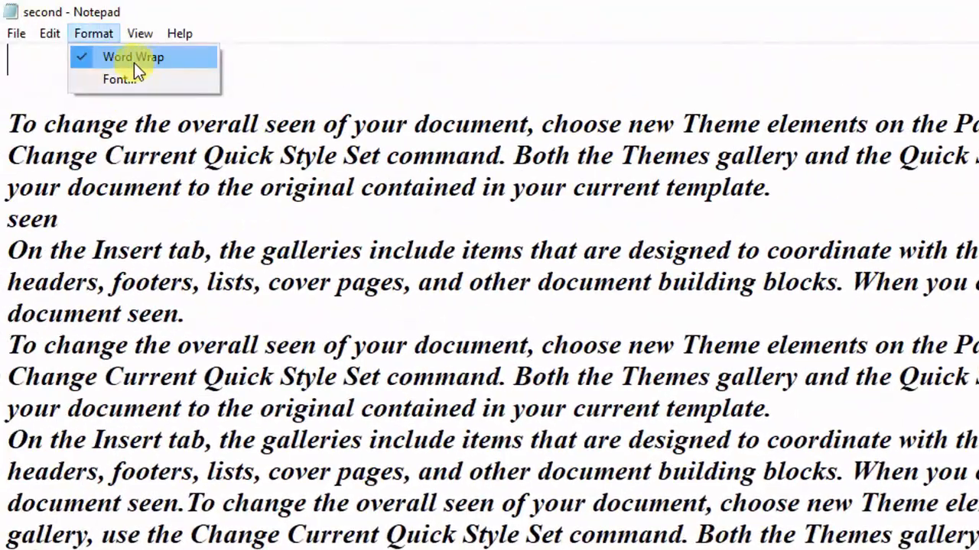
left_click(126, 61)
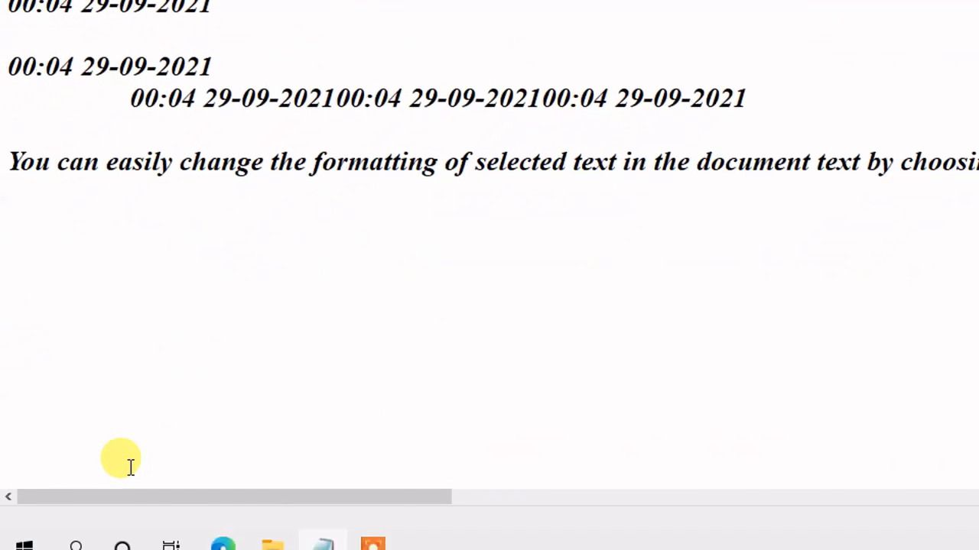
- Turn Word Wrap back on for the document and check whether the Go To command is available
left_click_drag(151, 480, 595, 524)
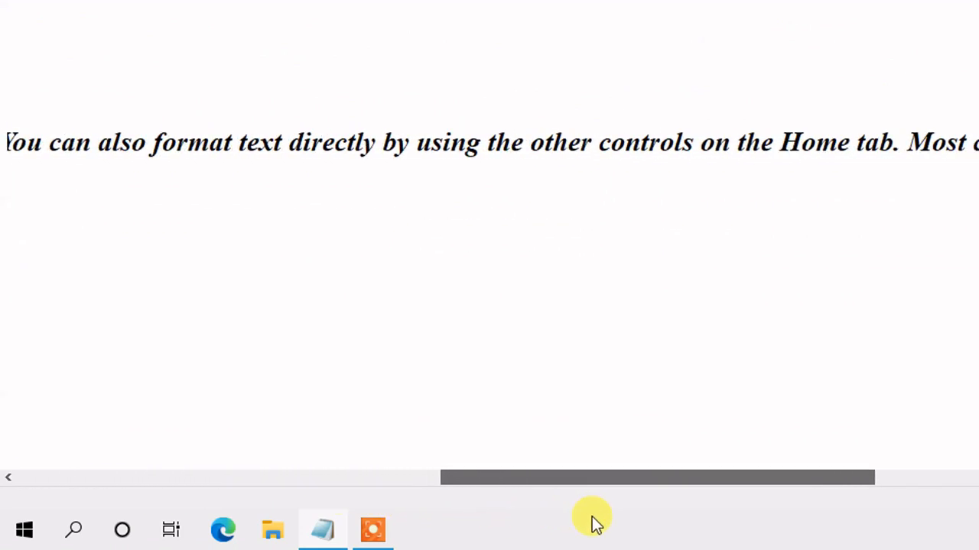
left_click_drag(280, 513, 16, 486)
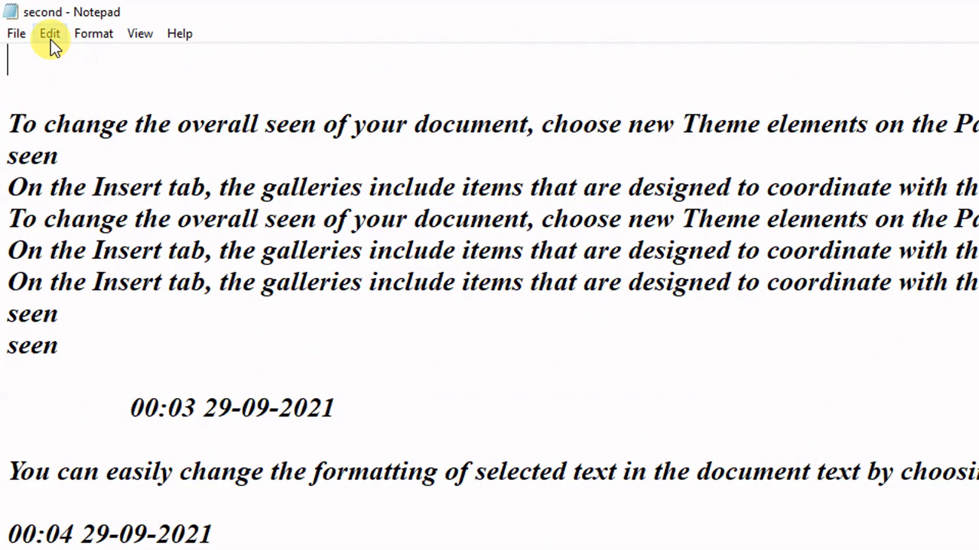
left_click(87, 37)
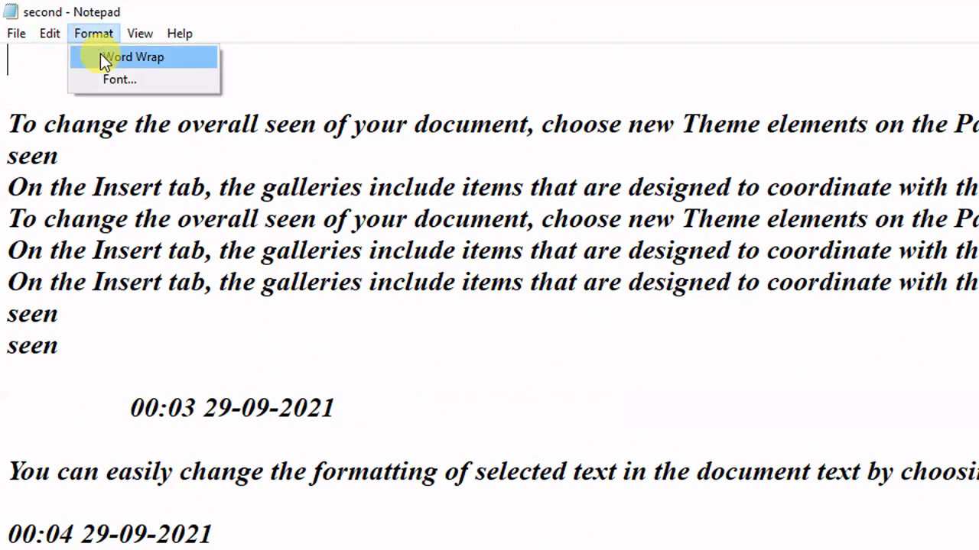
left_click(102, 58)
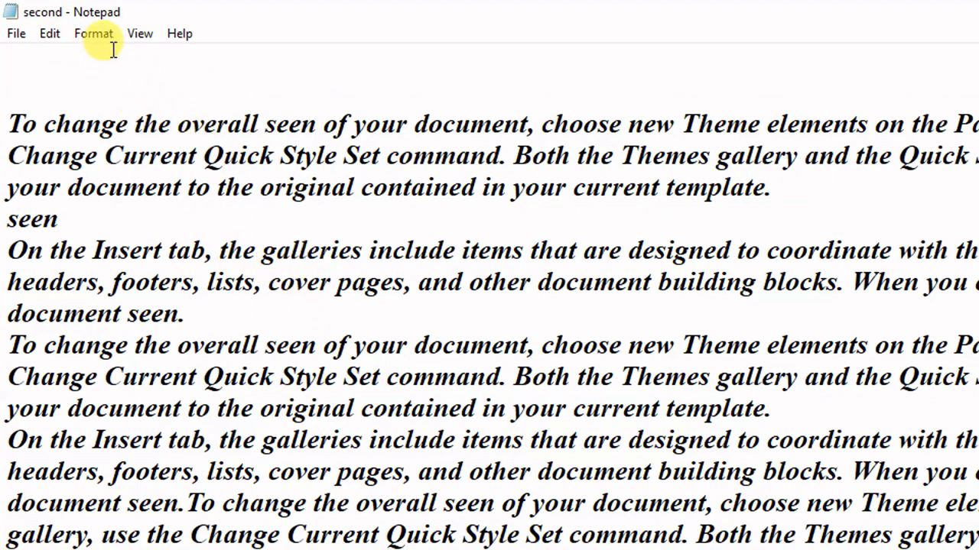
left_click(49, 34)
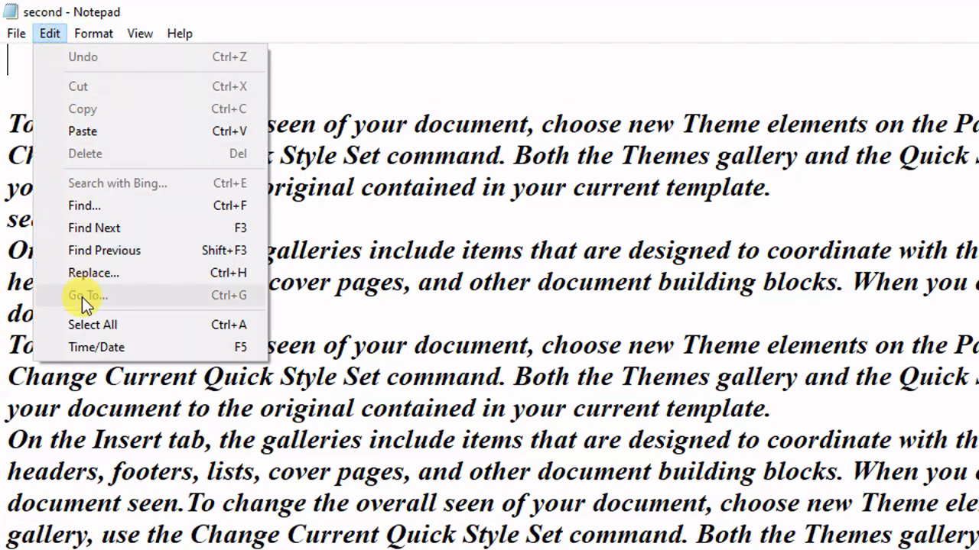
left_click(386, 126)
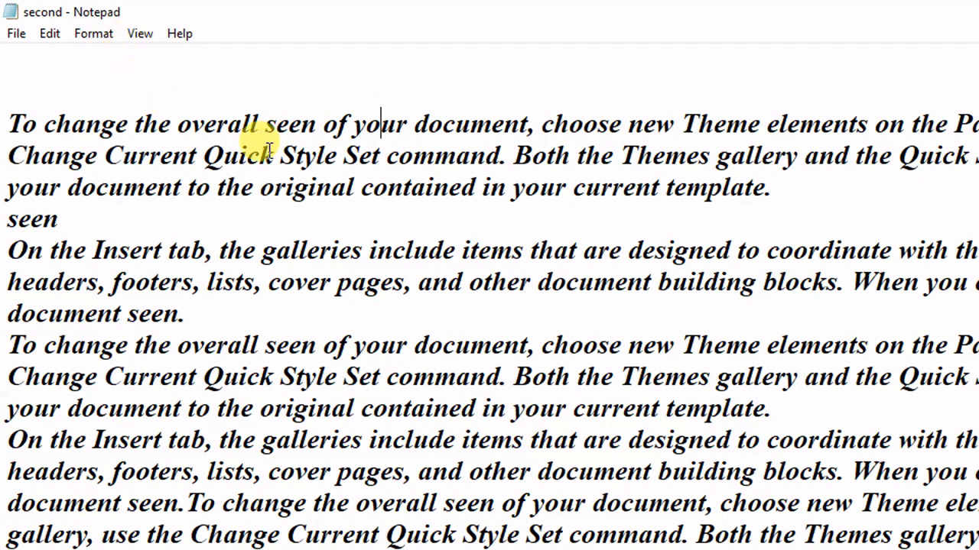
- Change the document font to Vladimir Script in Bold Oblique at size 20
left_click(95, 35)
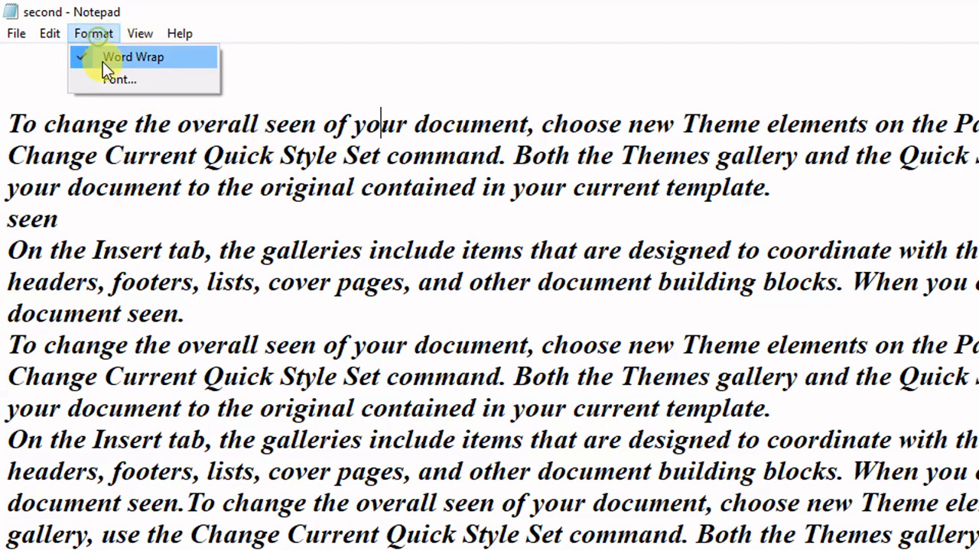
left_click(107, 75)
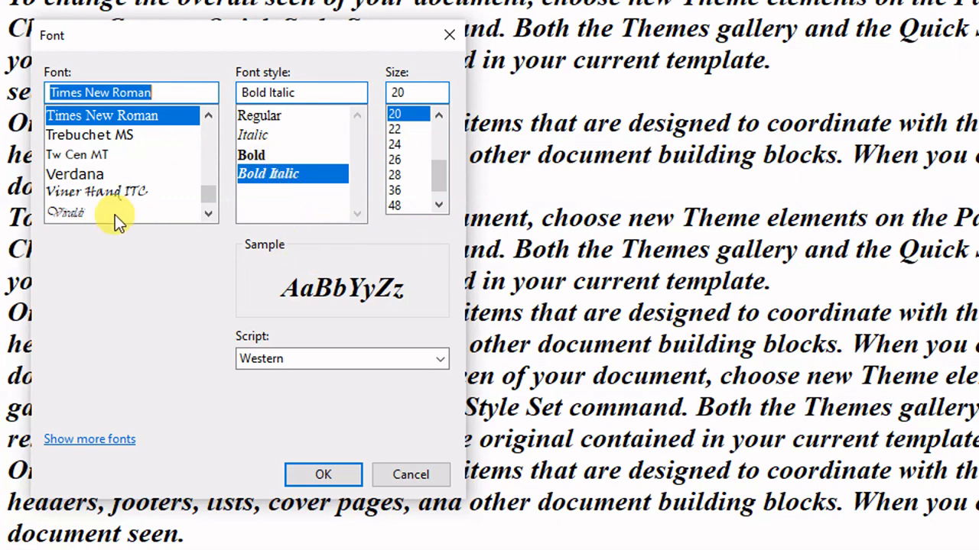
left_click(82, 151)
scroll(81, 169, "down", 2)
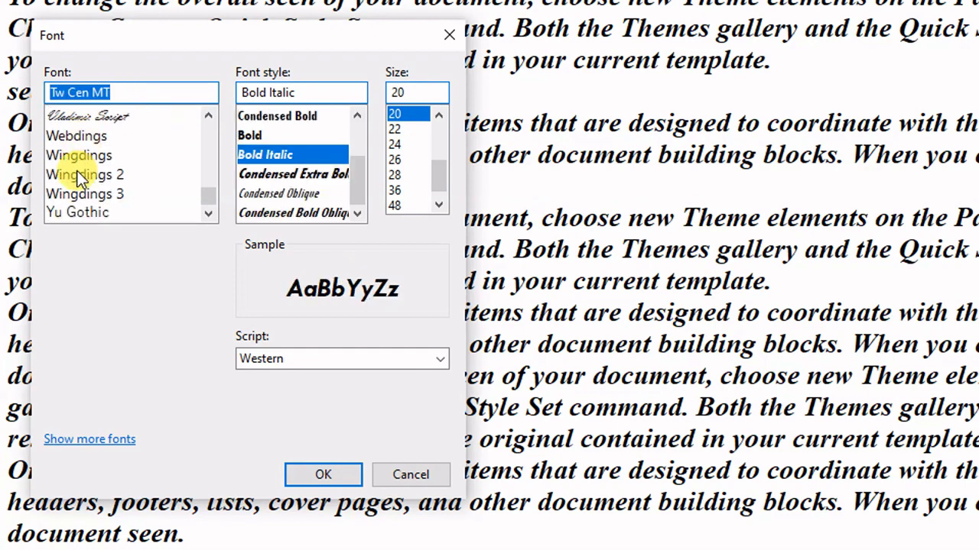
left_click(90, 116)
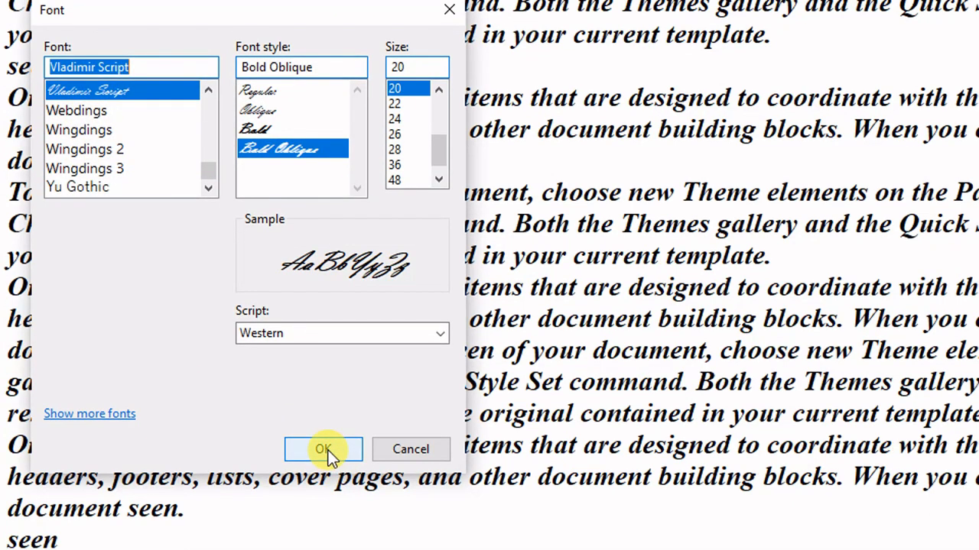
left_click(323, 450)
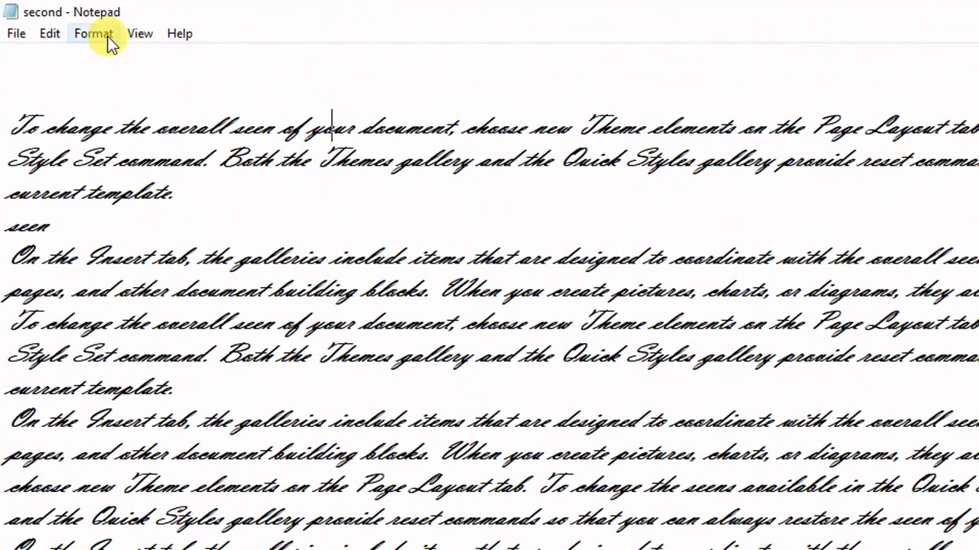
- Change the document font to Verdana, Bold Italic, size 20
left_click(93, 34)
left_click(118, 79)
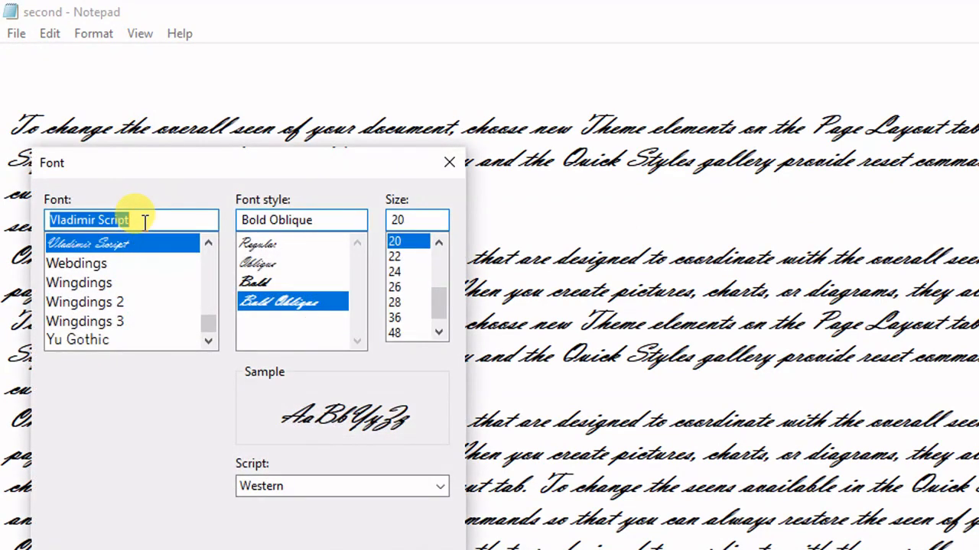
type("ve")
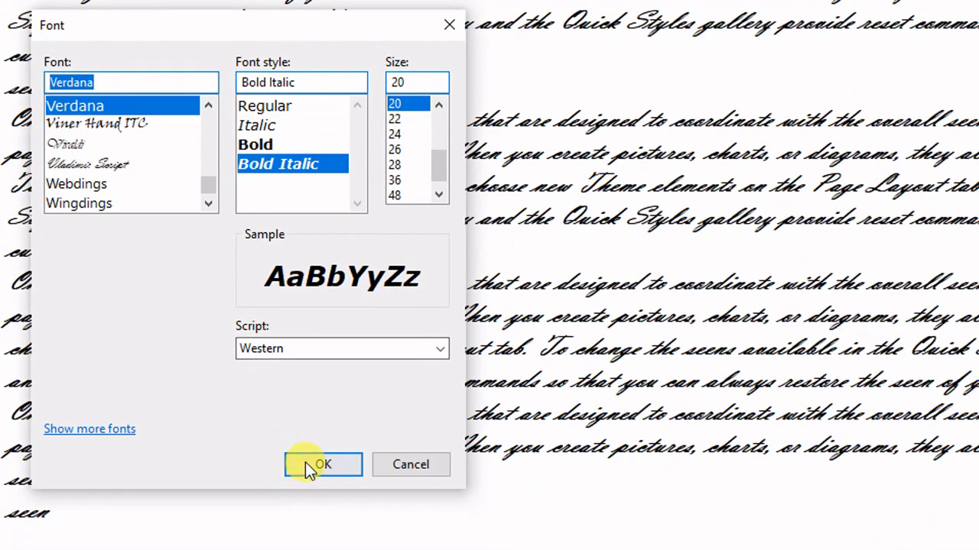
left_click(310, 468)
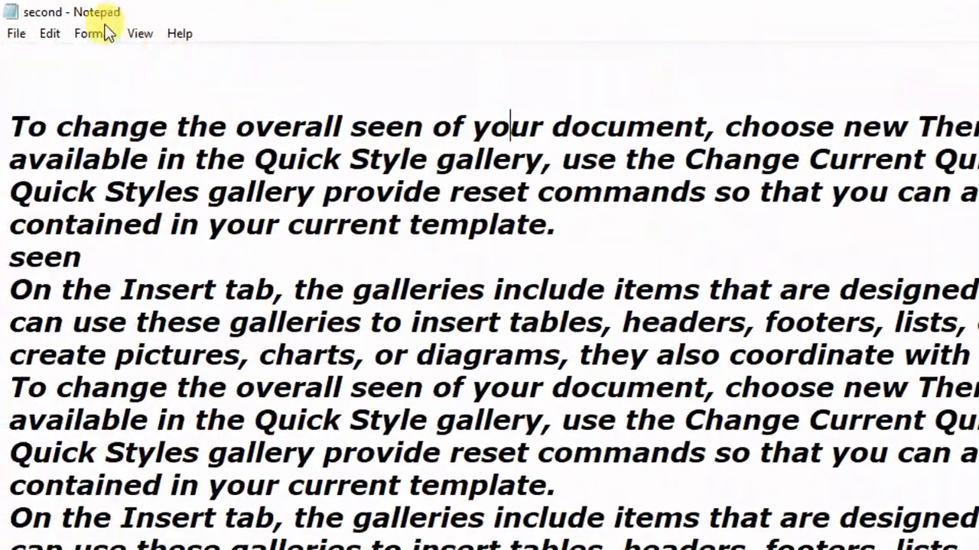
- Change the document font to Times New Roman, Bold Italic, size 20
left_click(44, 16)
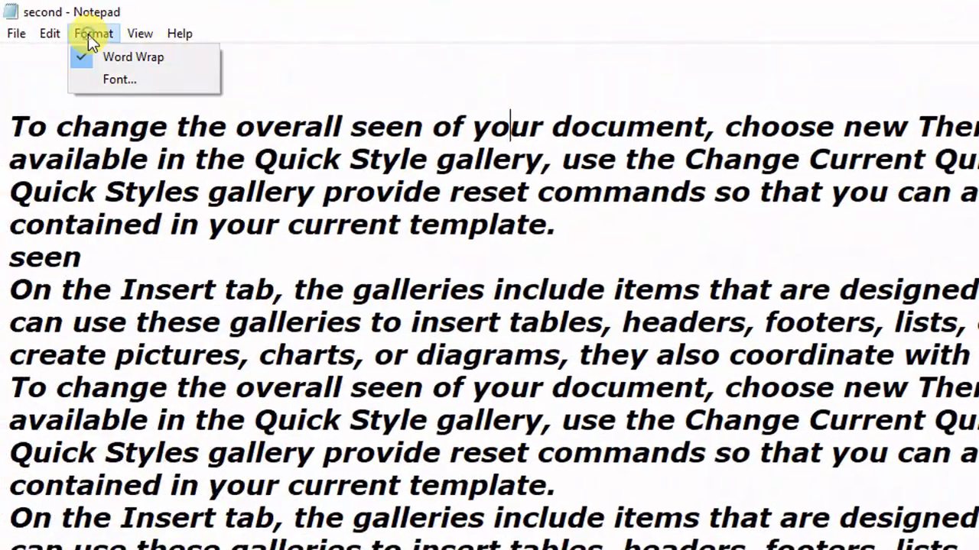
left_click(116, 79)
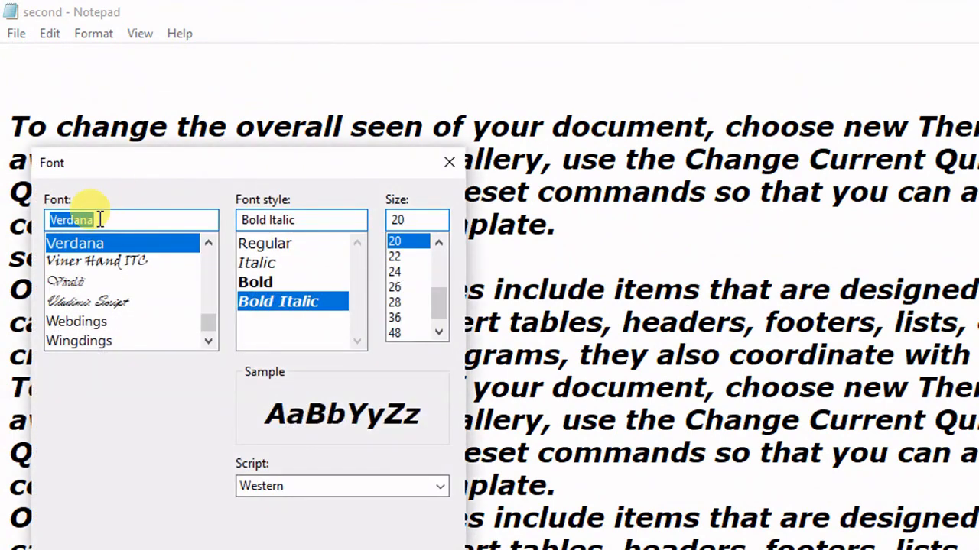
key("BackSpace")
type("timer")
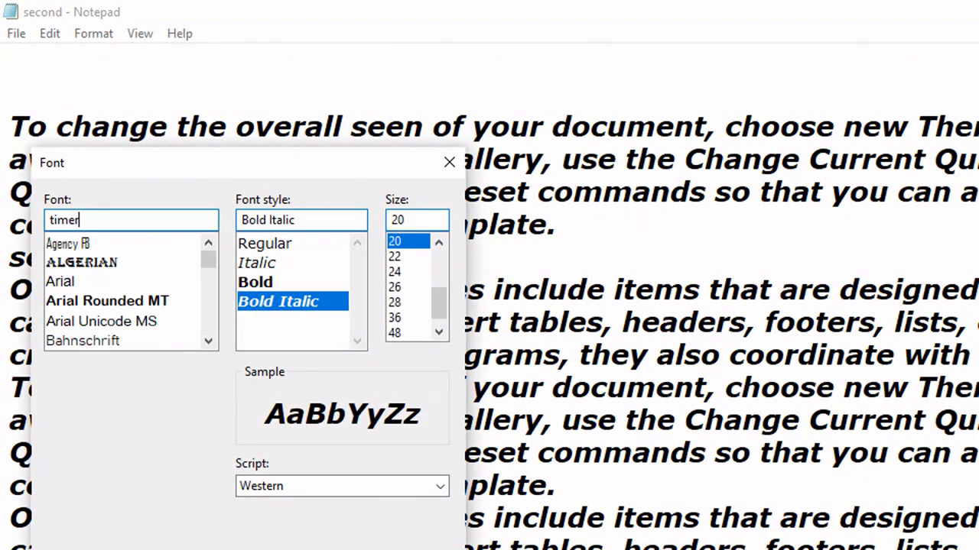
key("BackSpace")
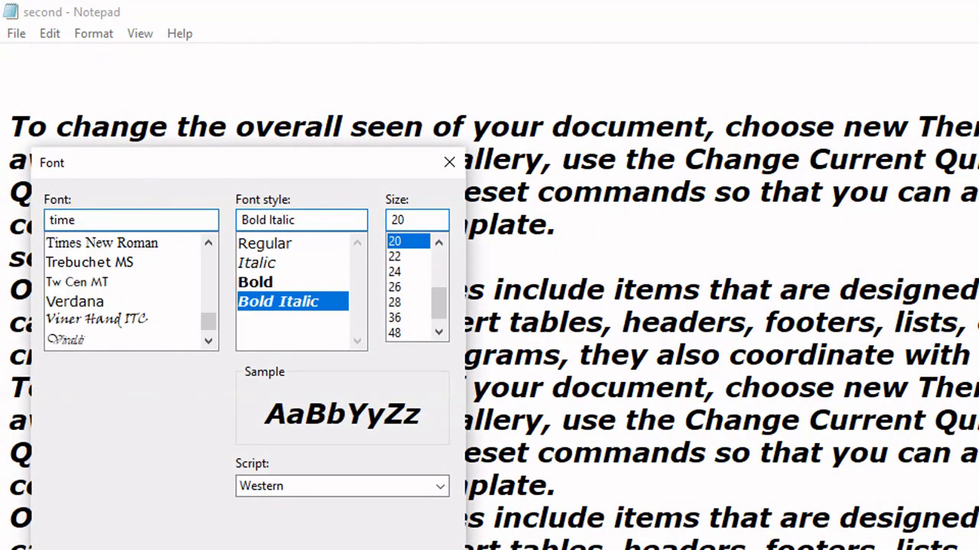
key("Down")
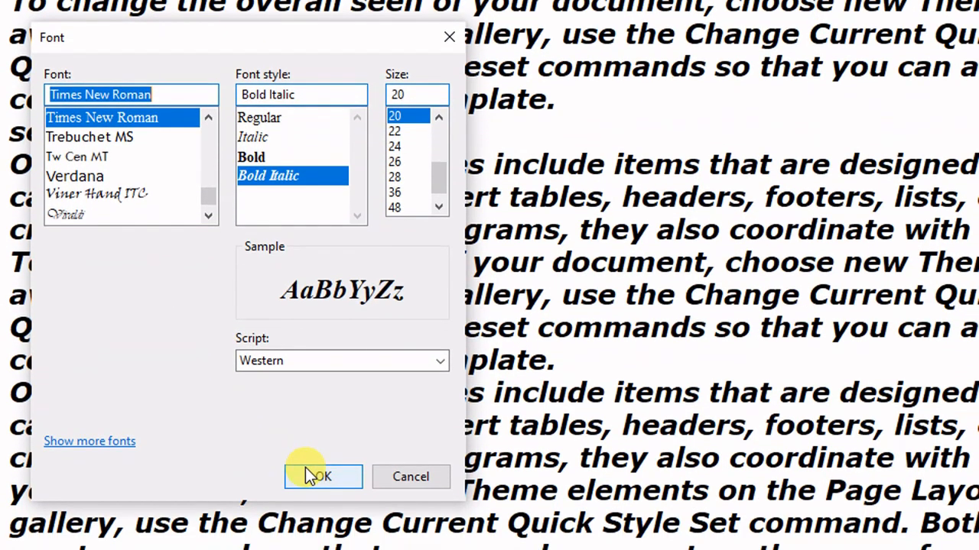
left_click(305, 467)
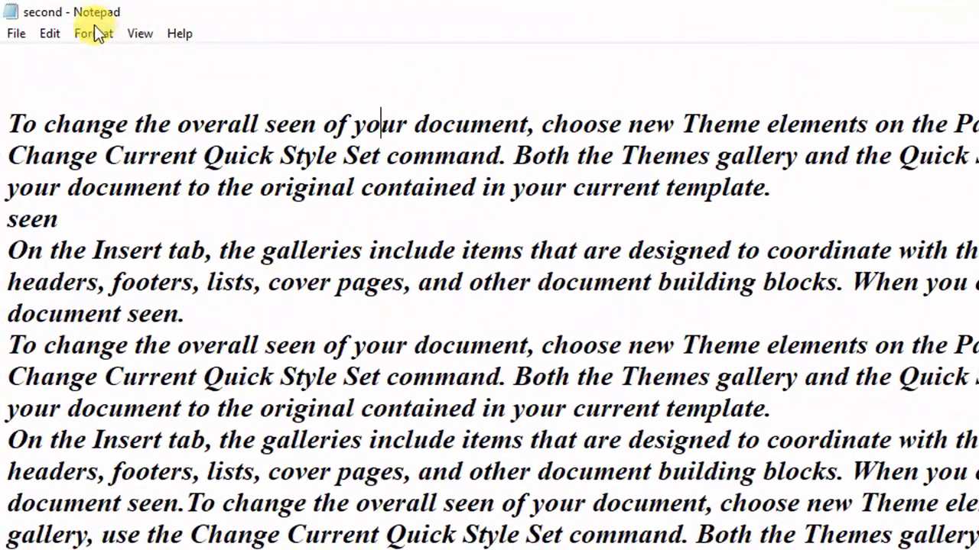
- Set the document's font style to Regular
left_click(93, 33)
left_click(118, 78)
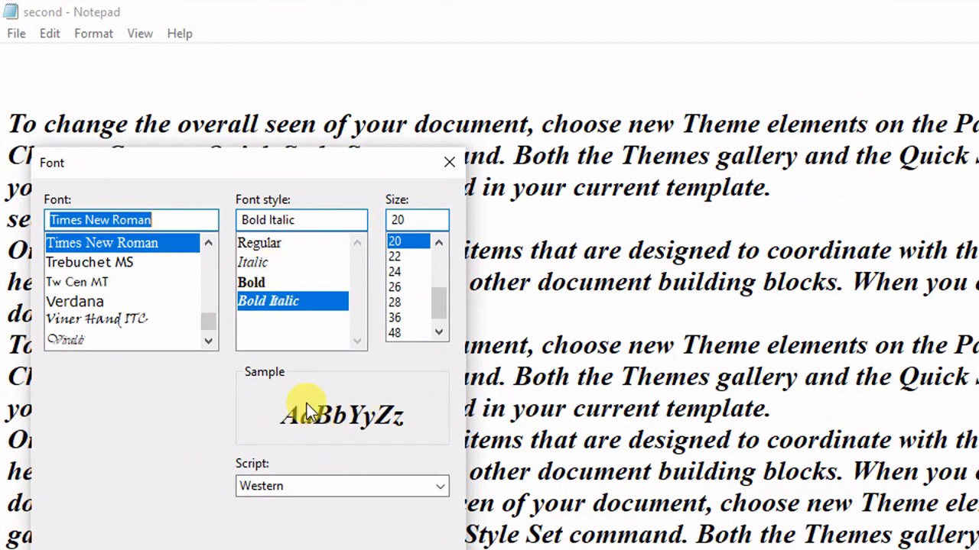
left_click(249, 243)
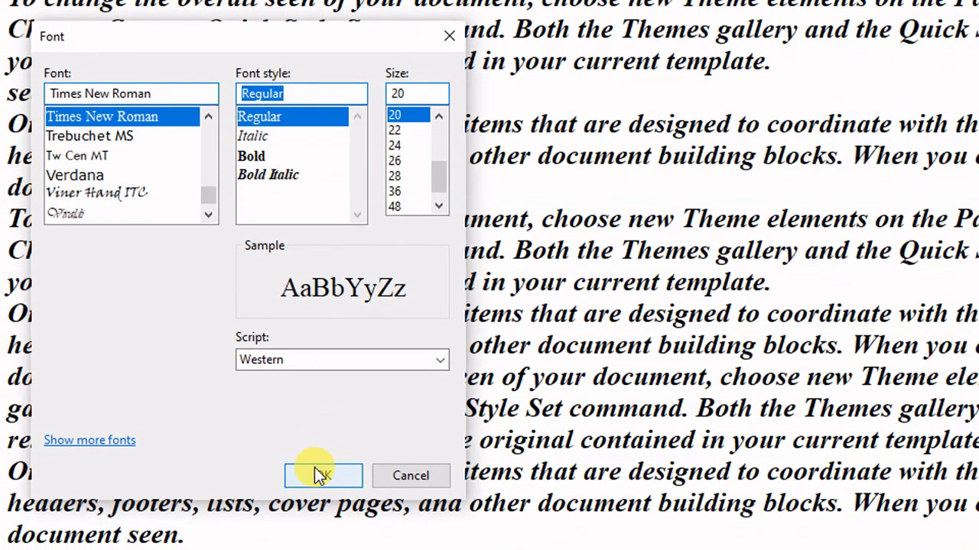
left_click(320, 476)
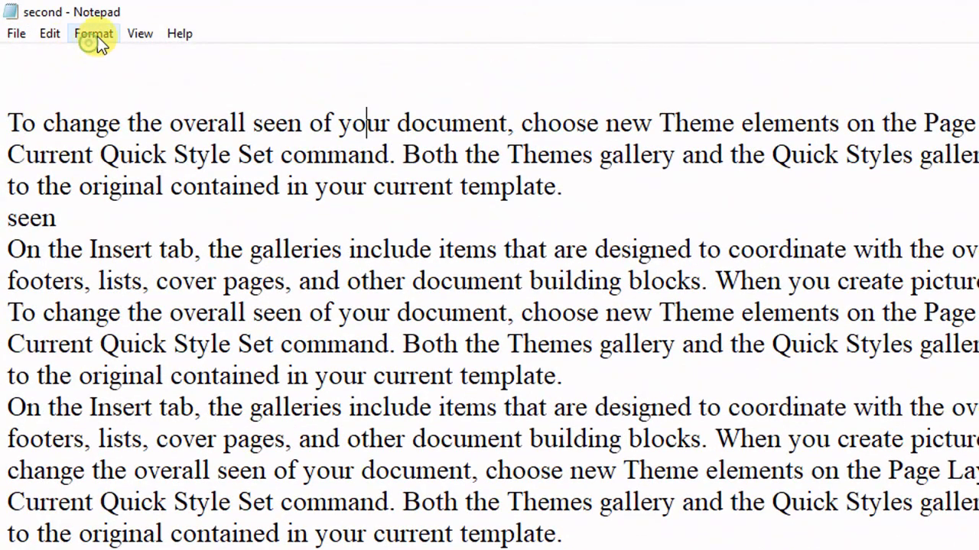
- Preview the Italic and Bold styles in the font settings, and choose Bold Italic
left_click(95, 35)
left_click(136, 91)
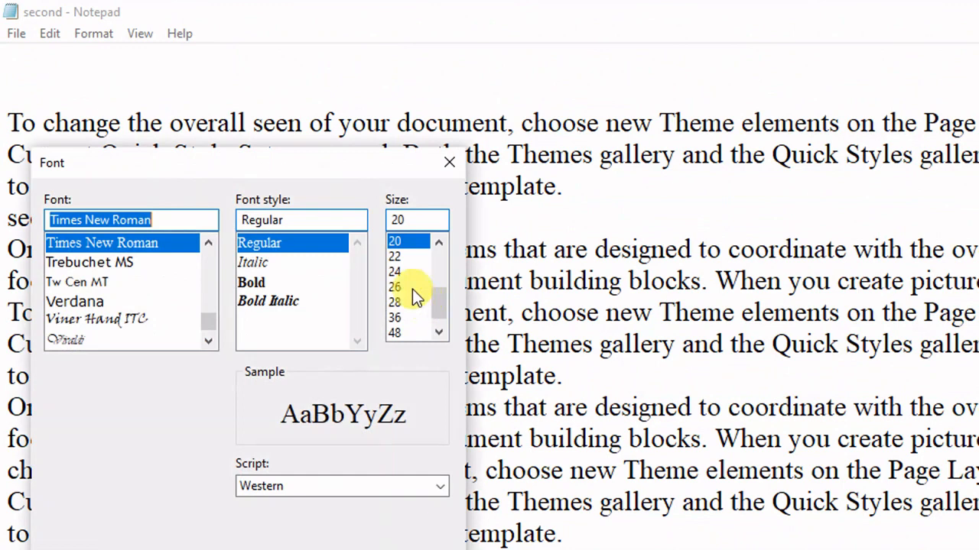
left_click(247, 262)
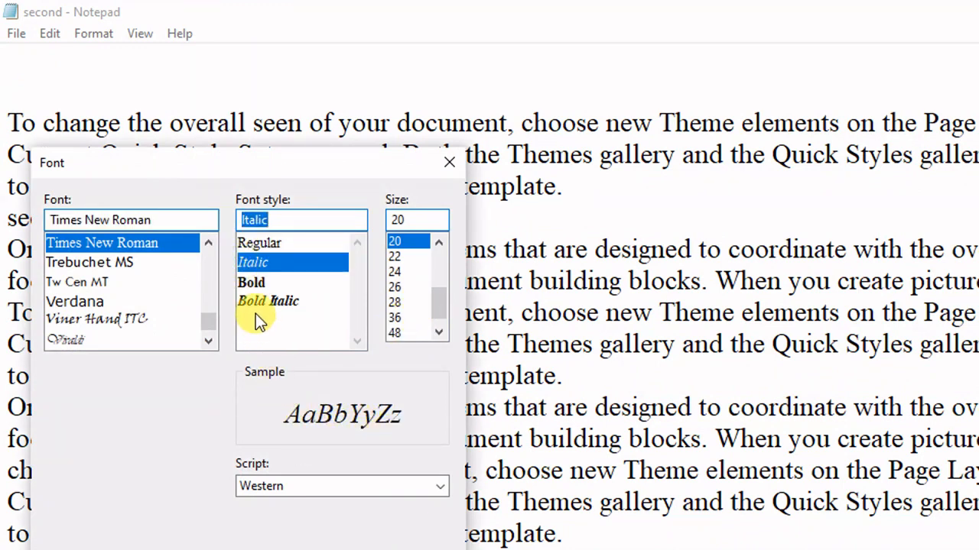
left_click(251, 282)
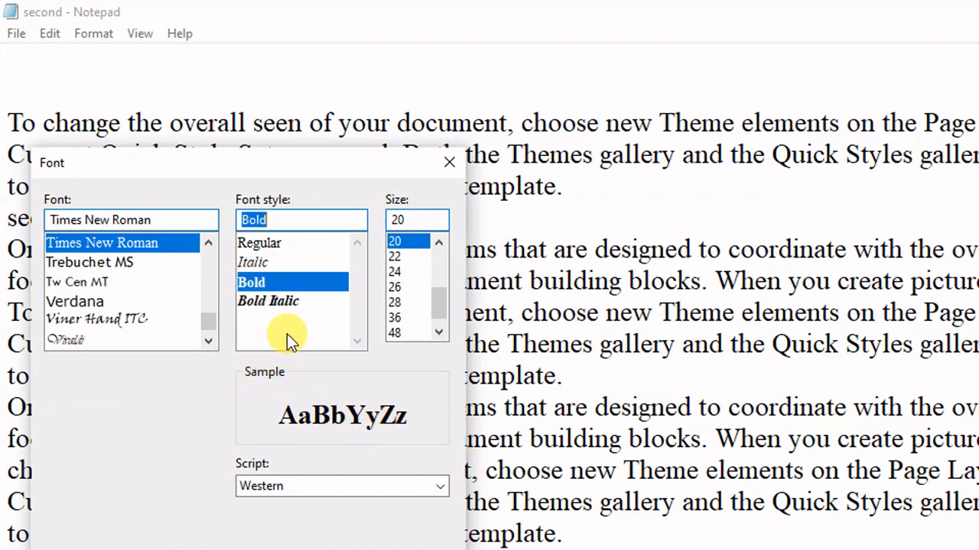
left_click(287, 300)
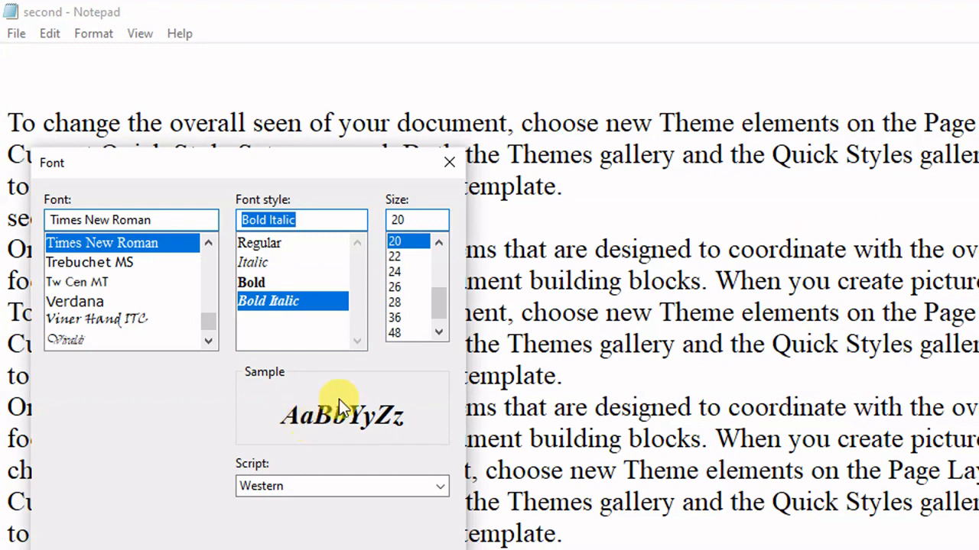
- Preview several font sizes, including 36, 72 and 24, and apply the font settings with size 20
left_click(395, 272)
left_click(395, 302)
left_click(397, 318)
scroll(422, 335, "down", 1)
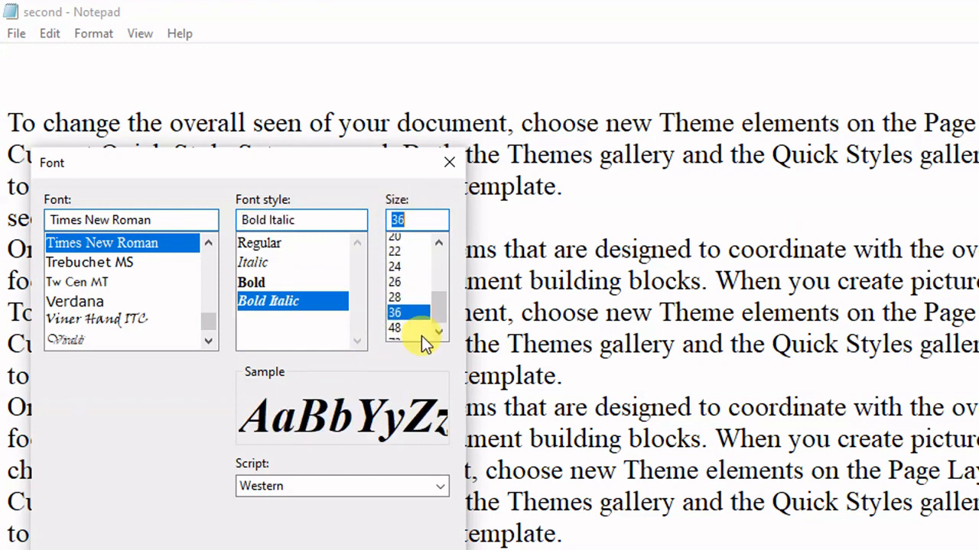
left_click(414, 335)
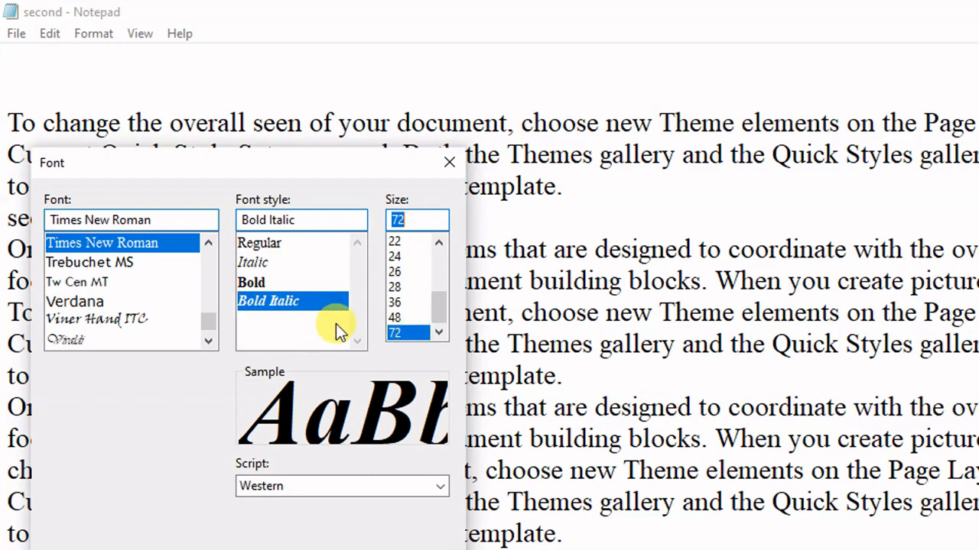
left_click(395, 286)
left_click(395, 272)
left_click(395, 256)
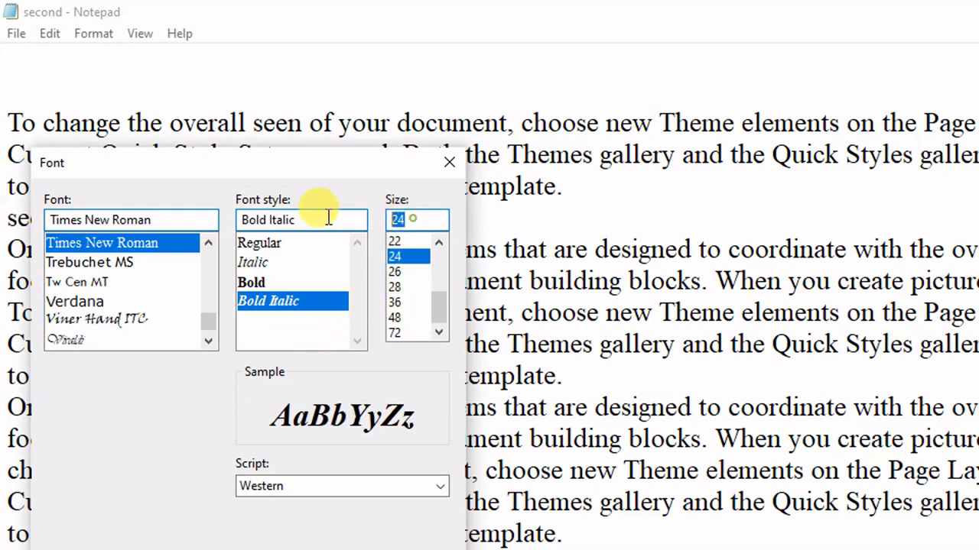
type("20")
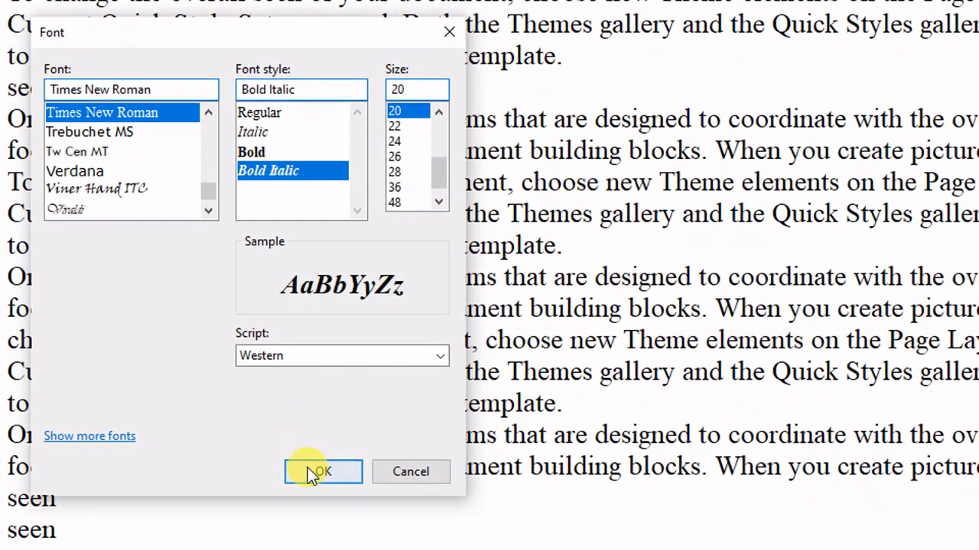
left_click(314, 472)
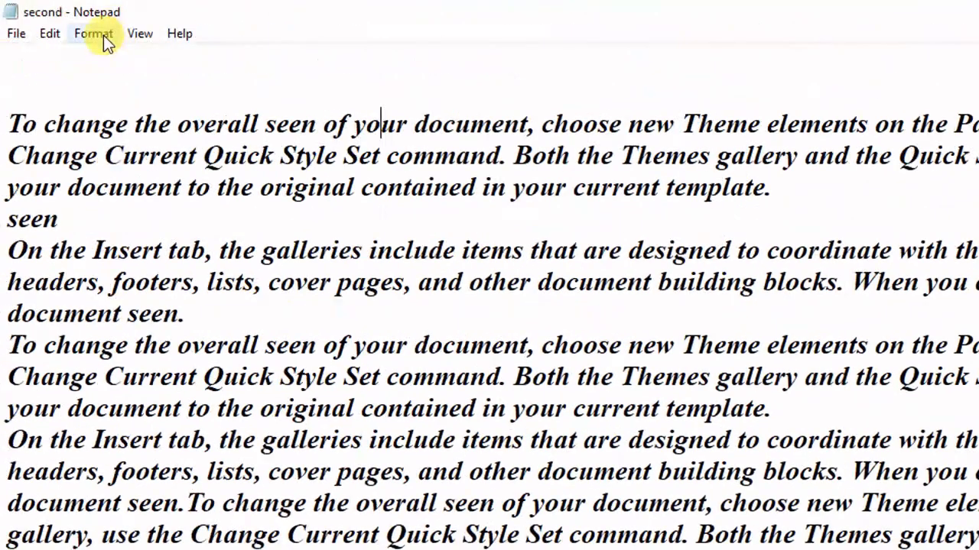
- Set the document's font size to 36 and apply it
left_click(103, 36)
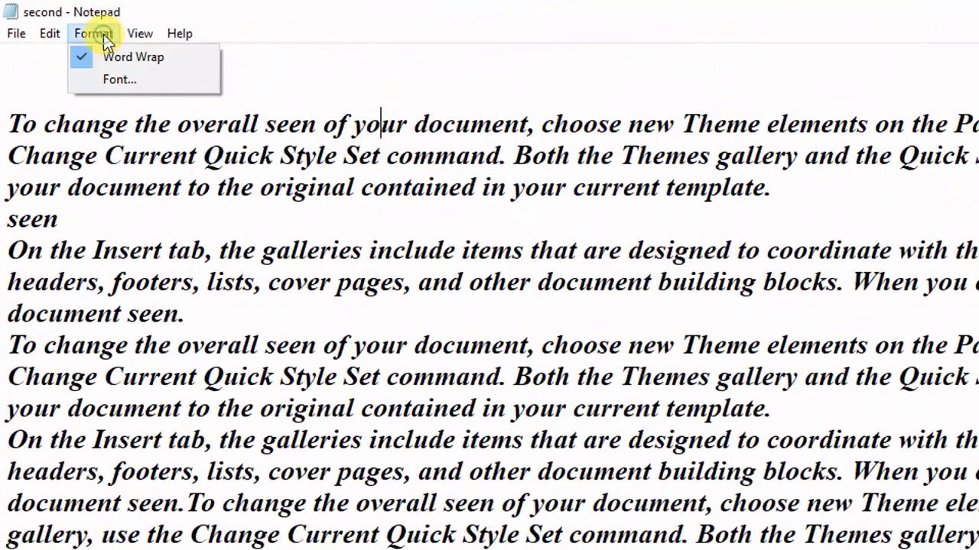
left_click(109, 79)
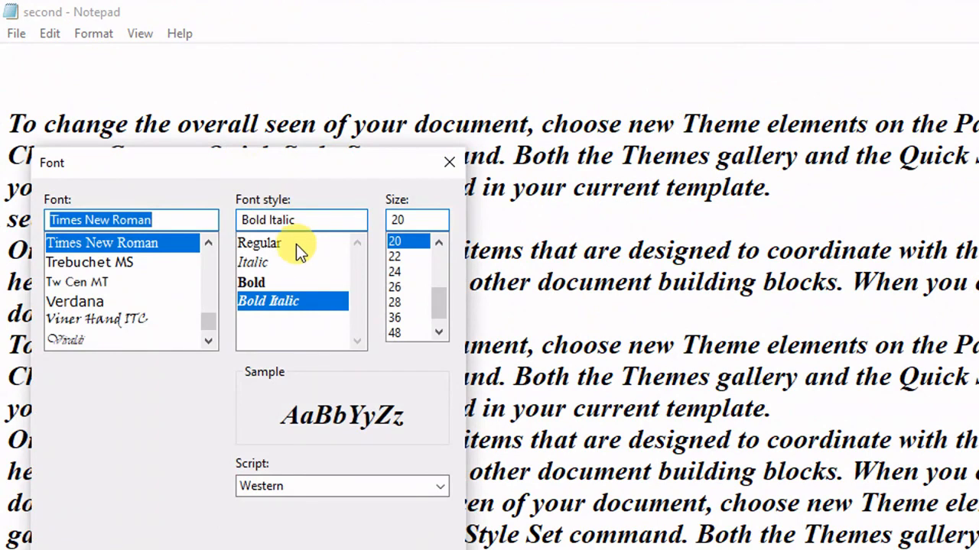
left_click(393, 318)
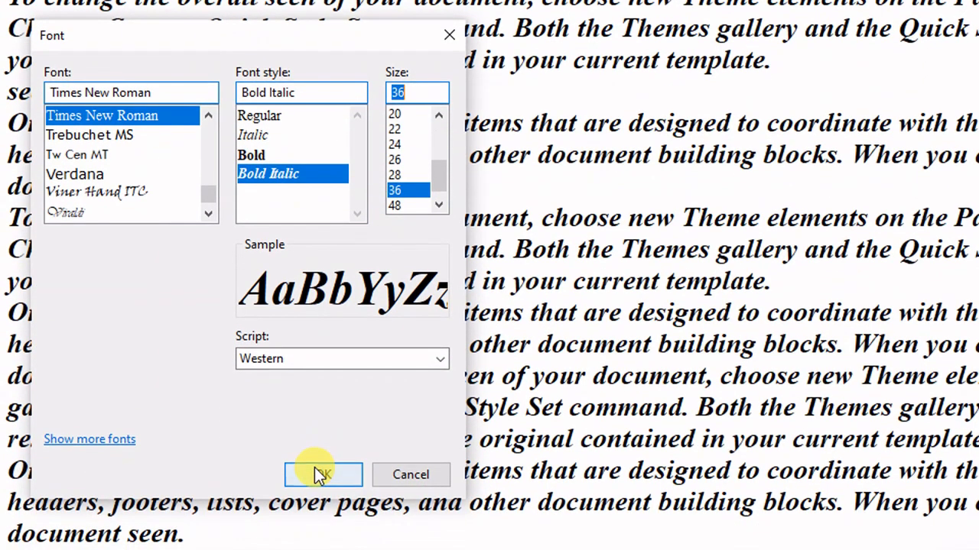
left_click(314, 544)
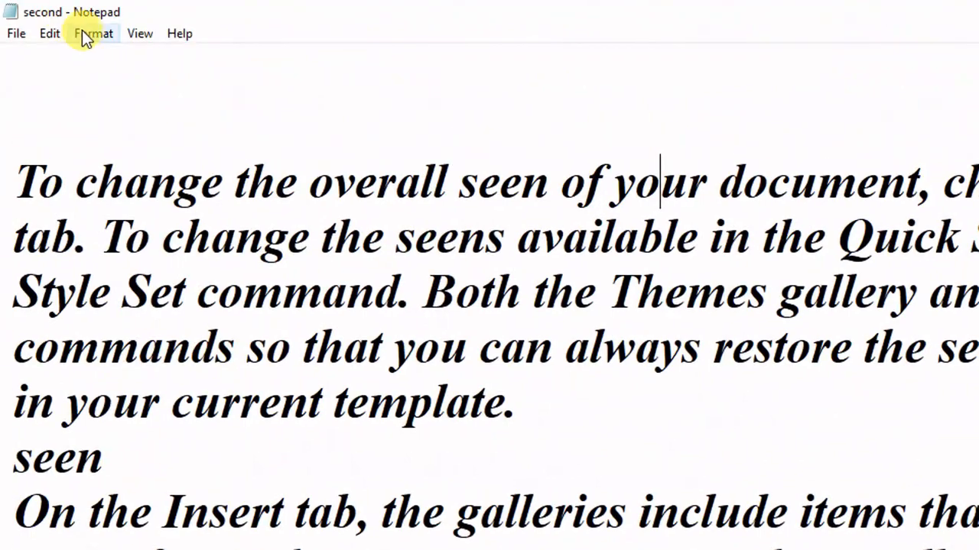
- Preview the Greek script in the font settings, and apply the Turkish script instead
left_click(46, 17)
left_click(107, 80)
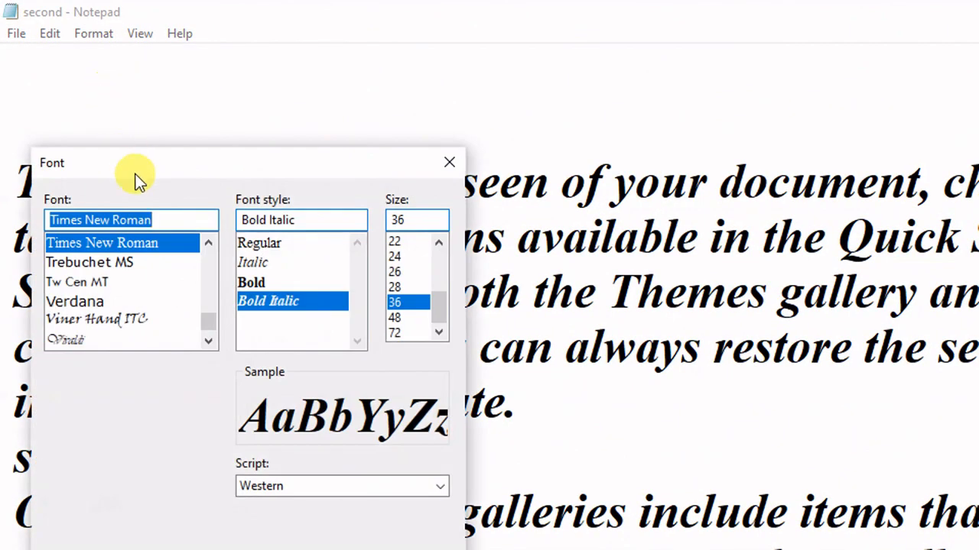
left_click(313, 485)
left_click(295, 549)
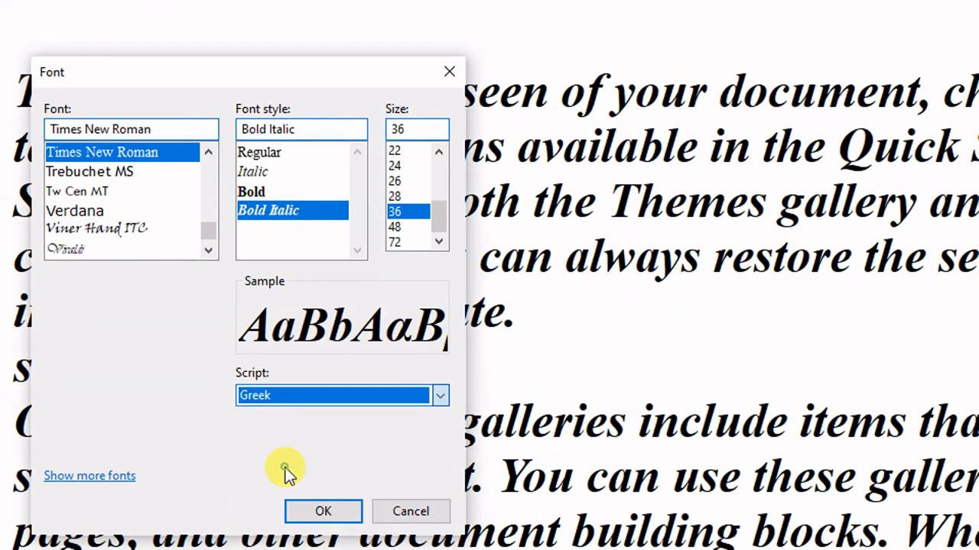
left_click(344, 395)
left_click(316, 469)
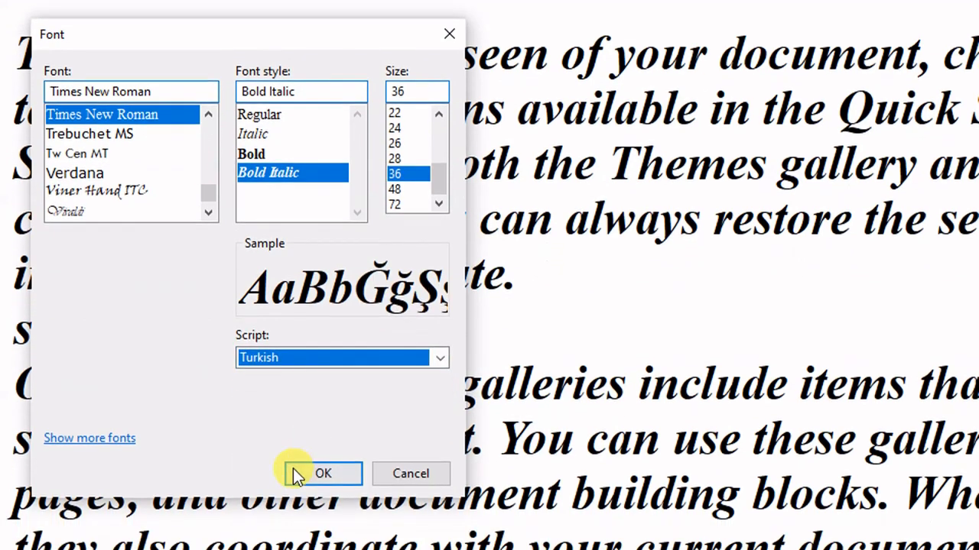
left_click(314, 469)
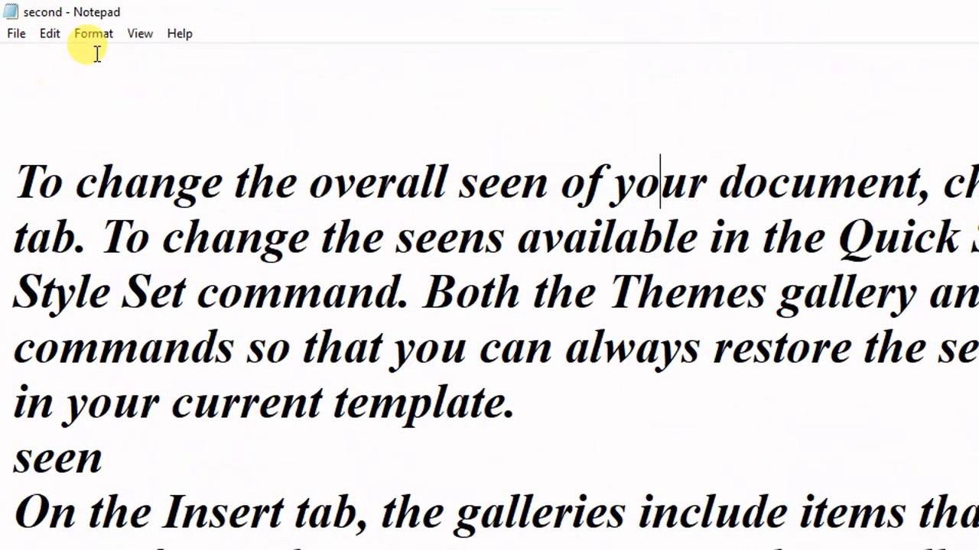
- Browse the additional fonts available in Windows Settings from the font settings, and close both windows without changing anything
left_click(98, 35)
left_click(119, 79)
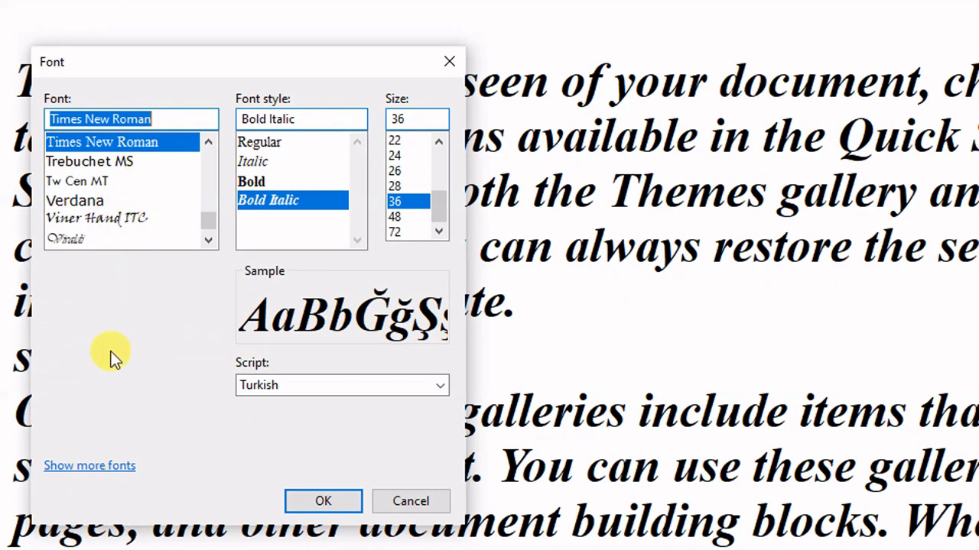
left_click(103, 467)
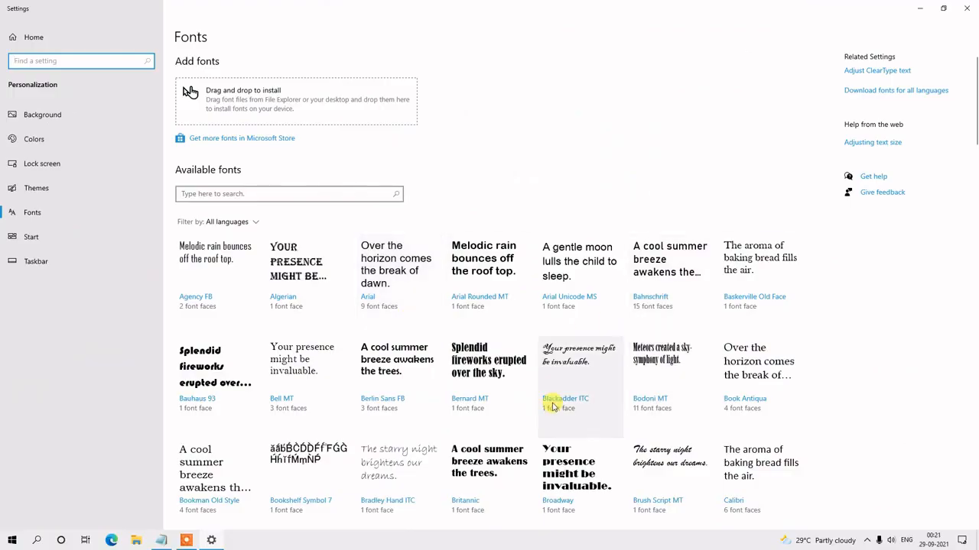
scroll(619, 322, "down", 10)
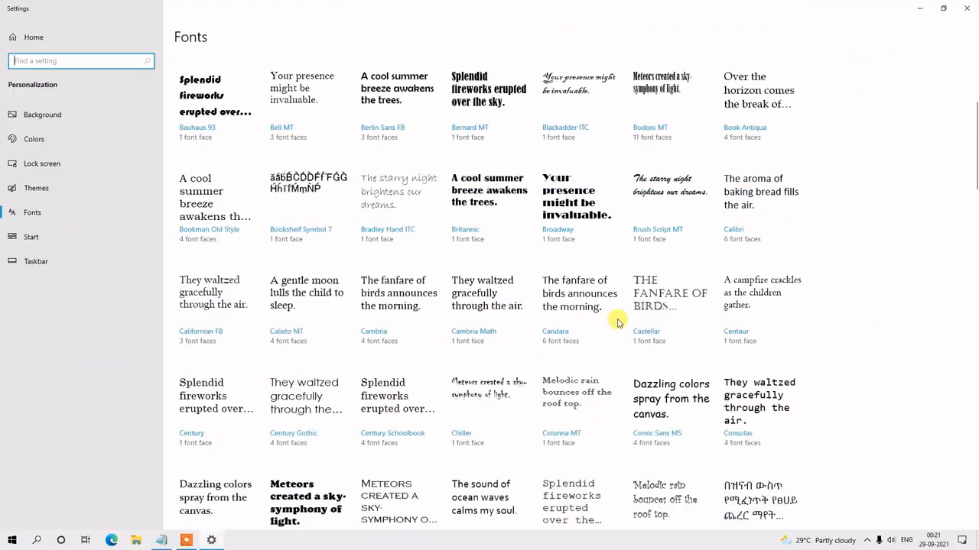
scroll(618, 321, "up", 10)
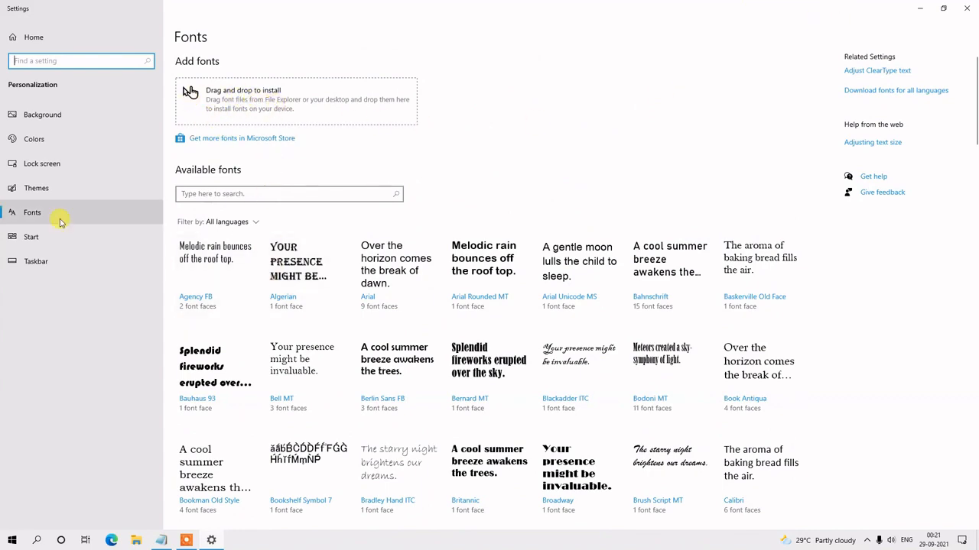
left_click(943, 8)
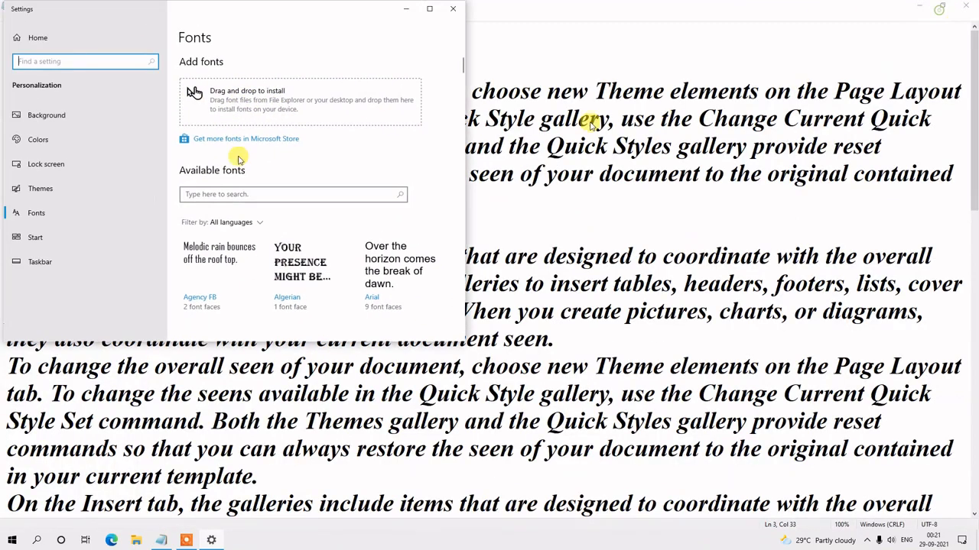
left_click(453, 10)
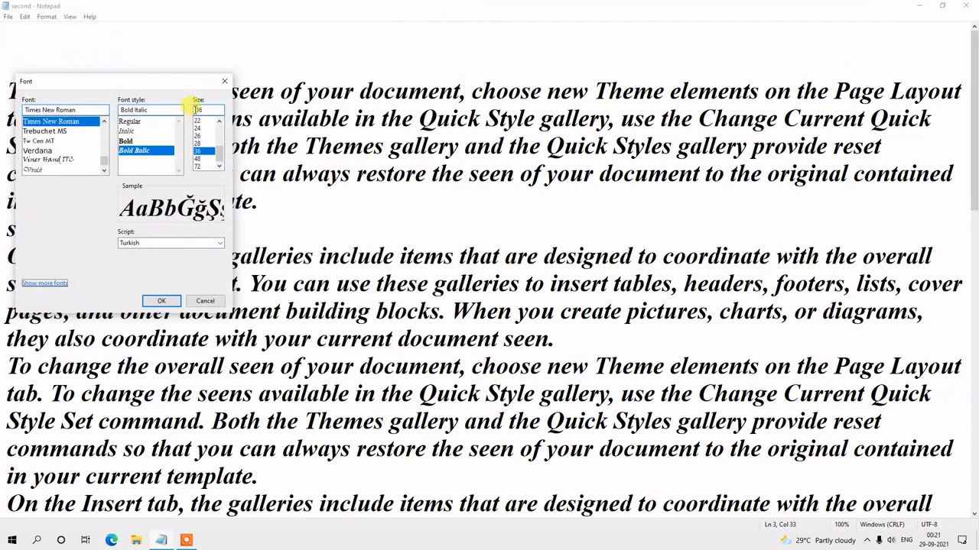
left_click(226, 81)
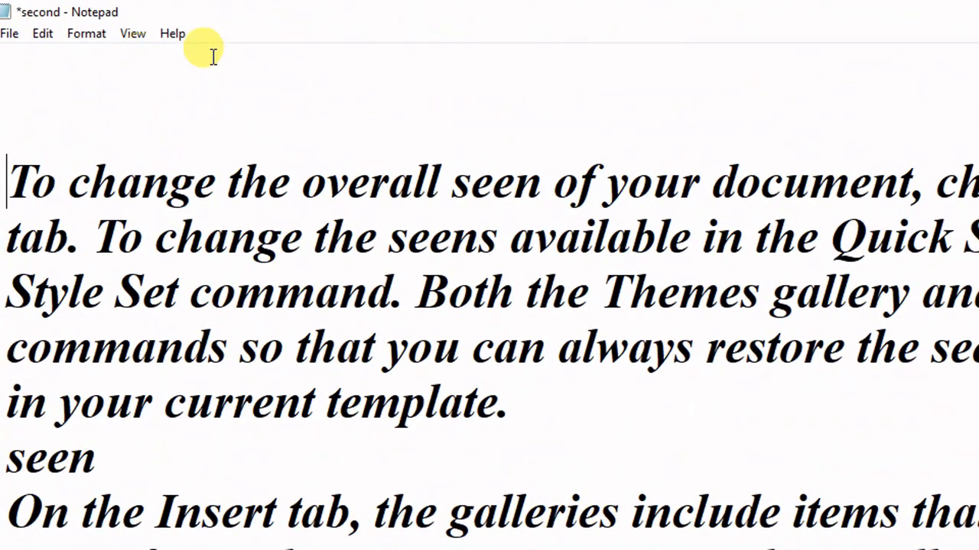
- Zoom in on the document in two increments to 120%
left_click(138, 36)
mouse_move(146, 60)
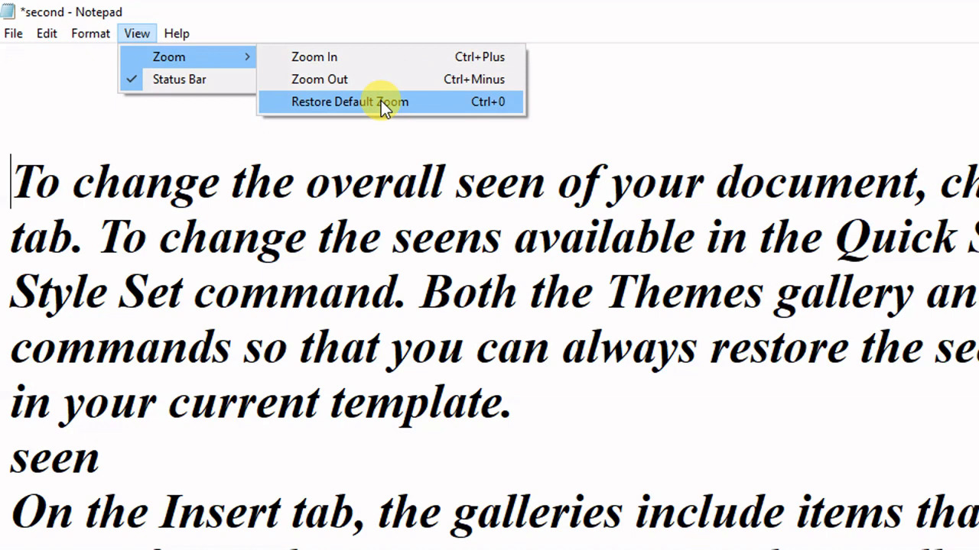
left_click(381, 58)
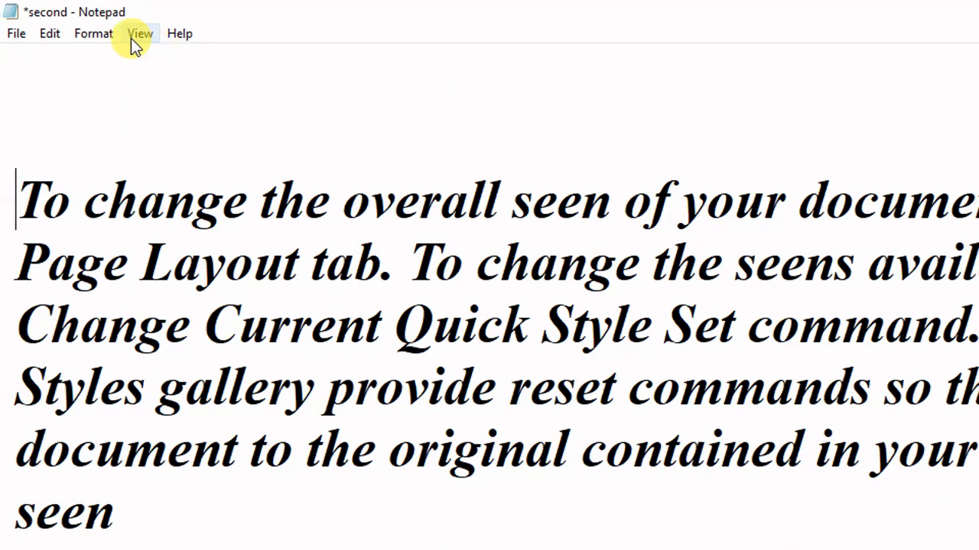
left_click(137, 36)
mouse_move(220, 56)
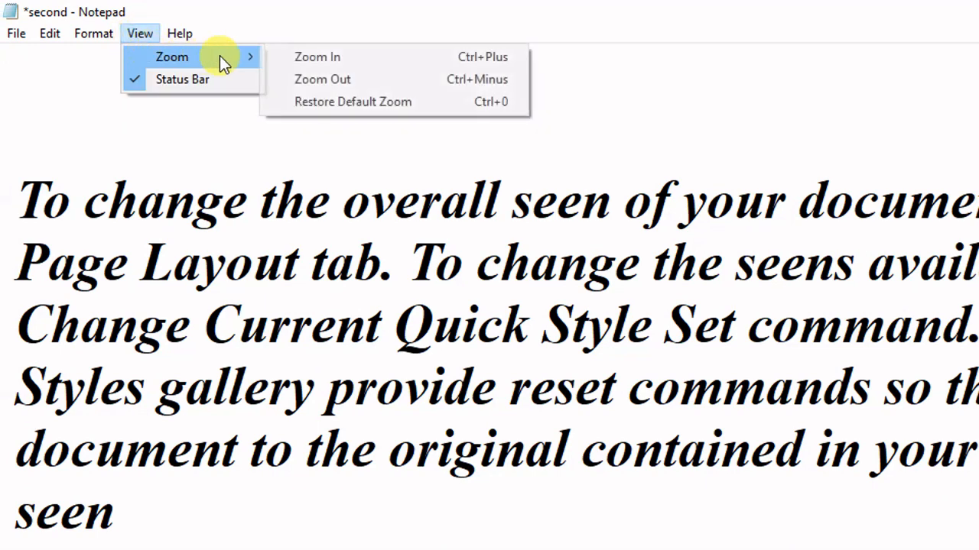
left_click(309, 59)
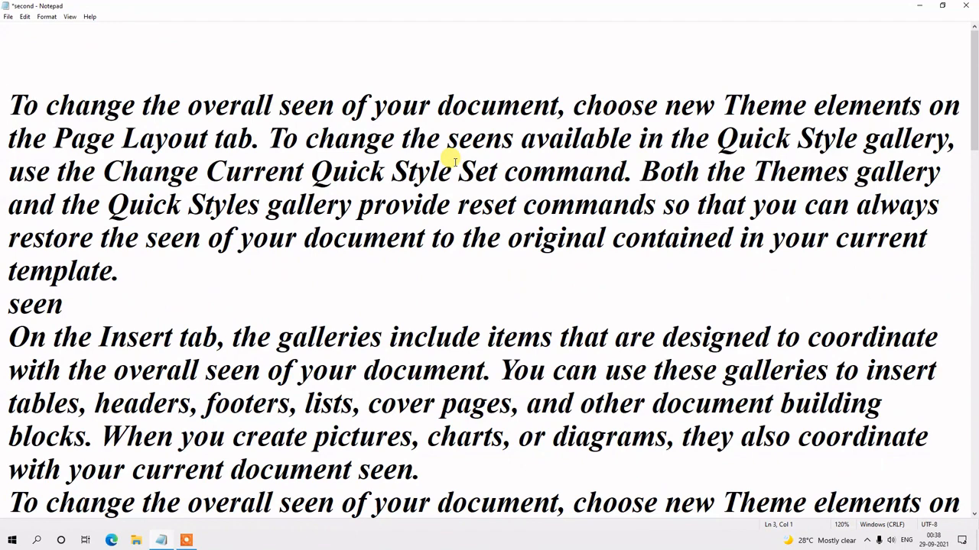
- Keep zooming in on the document until it is at 190%
key("ctrl+plus")
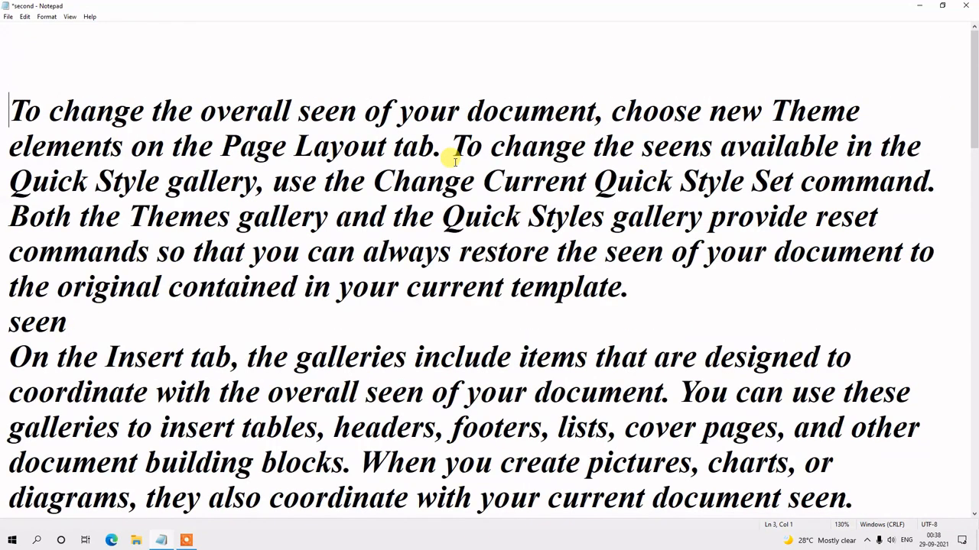
key("ctrl+plus")
key("ctrl+plus")
key("ctrl+plus")
key("ctrl+plus")
key("ctrl+plus")
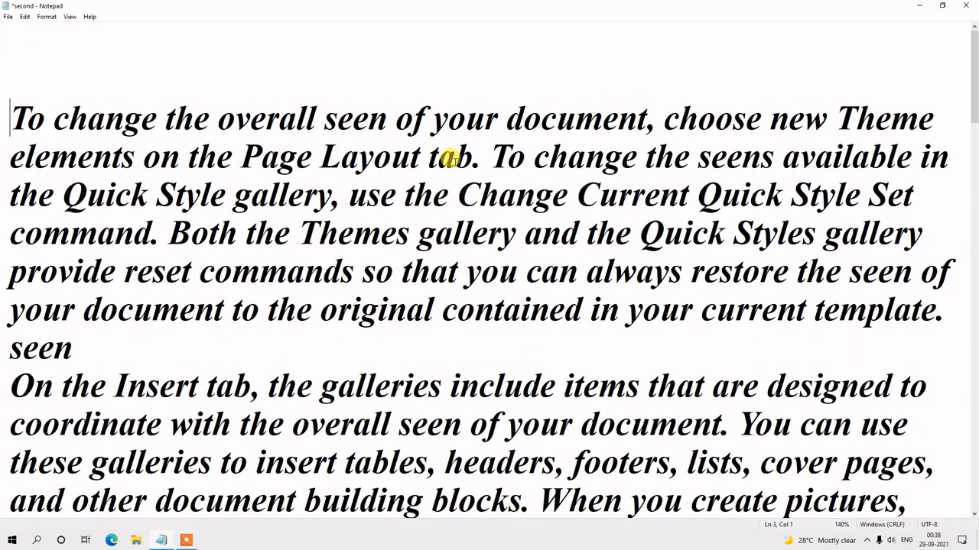
key("ctrl+plus")
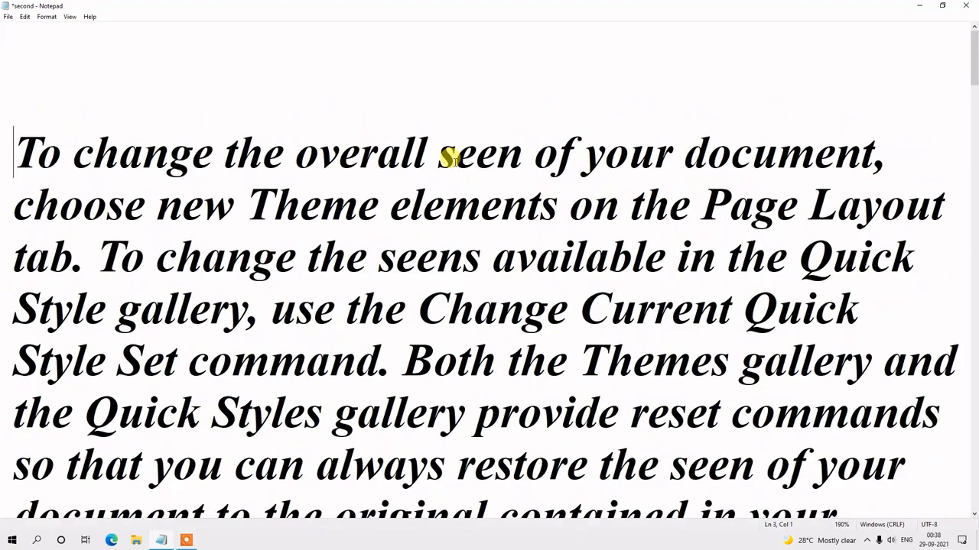
- Zoom out of the document to 20%, and restore the default zoom
key("ctrl+minus")
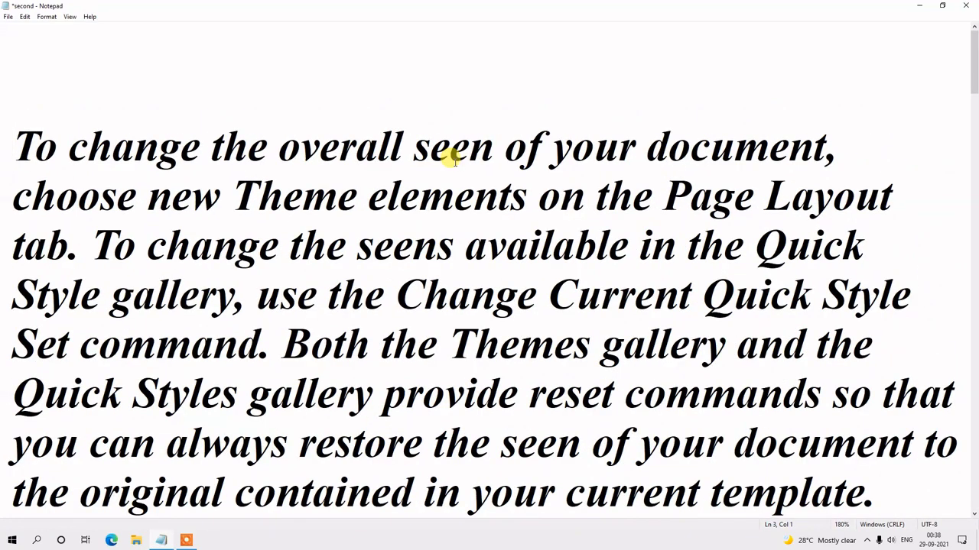
key("ctrl+minus")
key("ctrl+minus")
key("ctrl+minus")
key("ctrl+minus")
key("ctrl+minus")
key("ctrl+minus")
key("ctrl+minus")
key("ctrl+minus")
key("ctrl+minus")
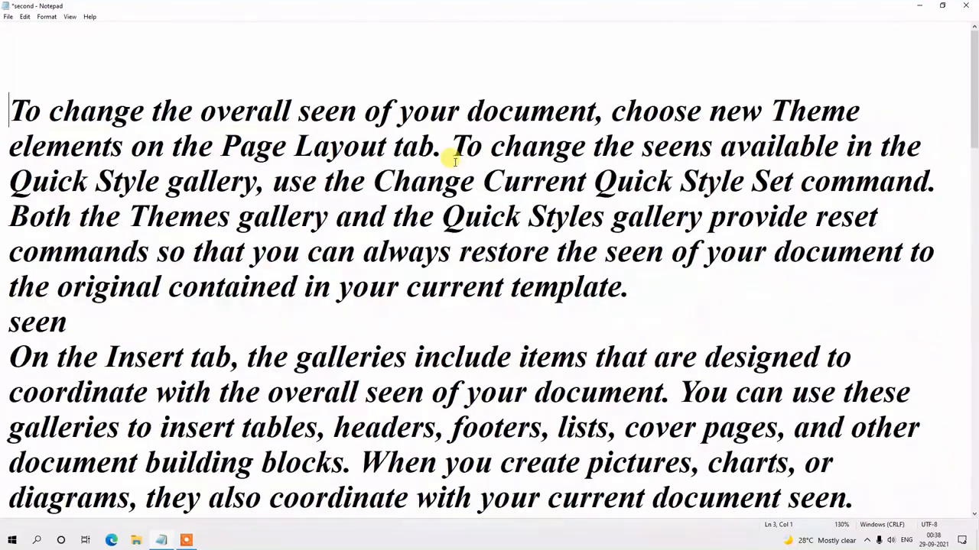
key("ctrl+minus")
key("ctrl+minus")
key("ctrl+minus")
key("ctrl+minus")
key("ctrl+minus")
key("ctrl+minus")
key("ctrl+minus")
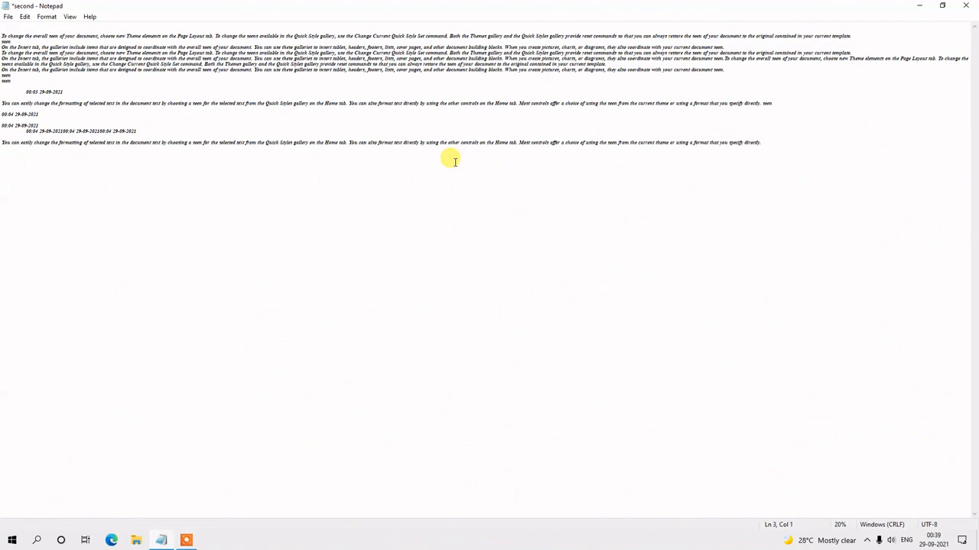
key("ctrl+0")
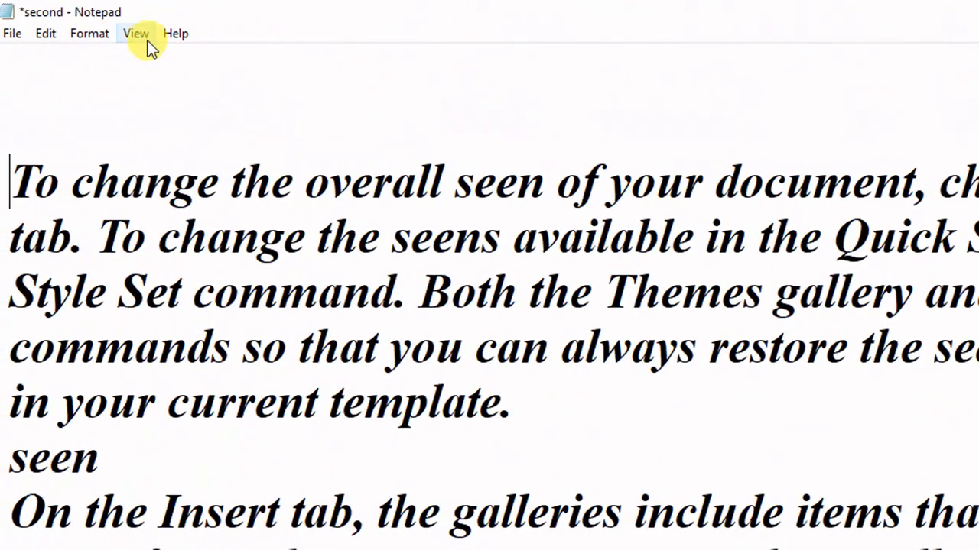
- Hide the status bar and show it again
left_click(143, 36)
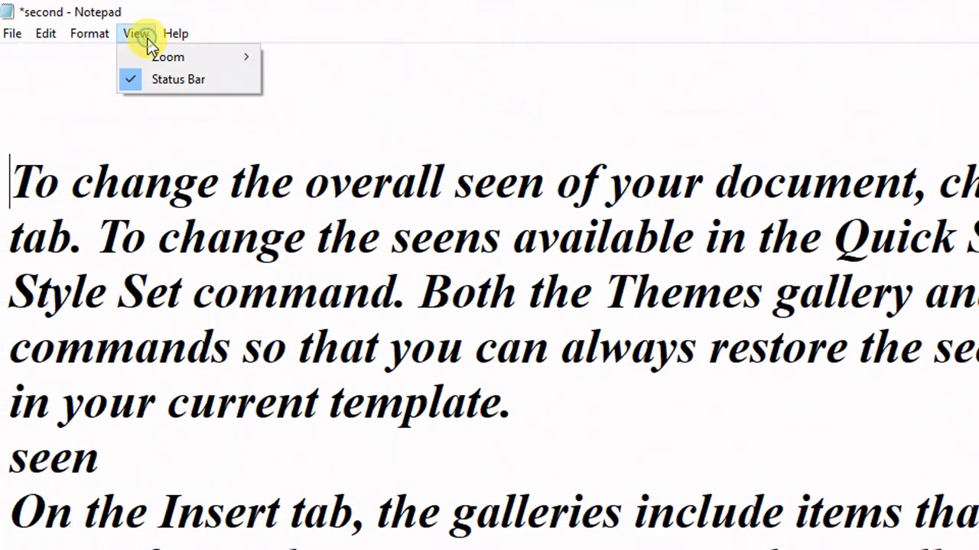
left_click(154, 81)
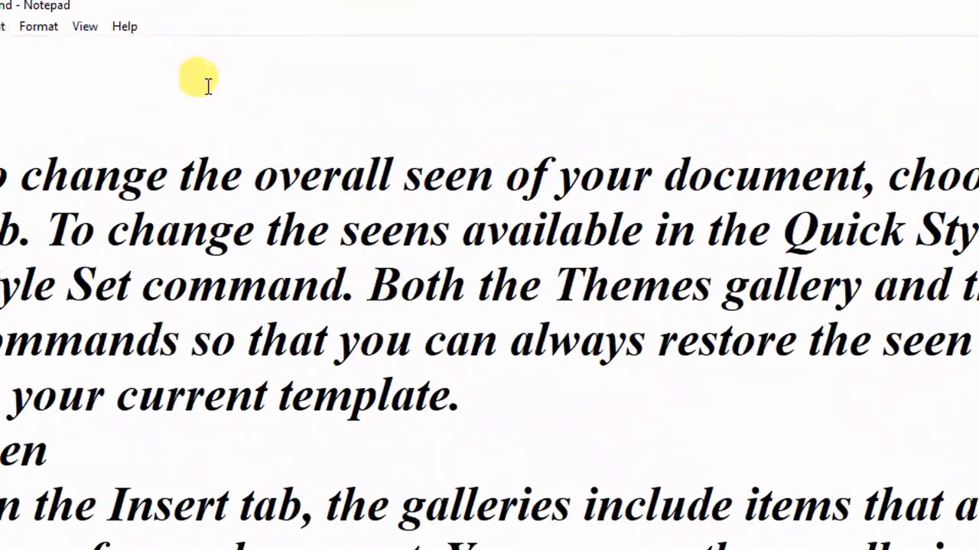
left_click(84, 26)
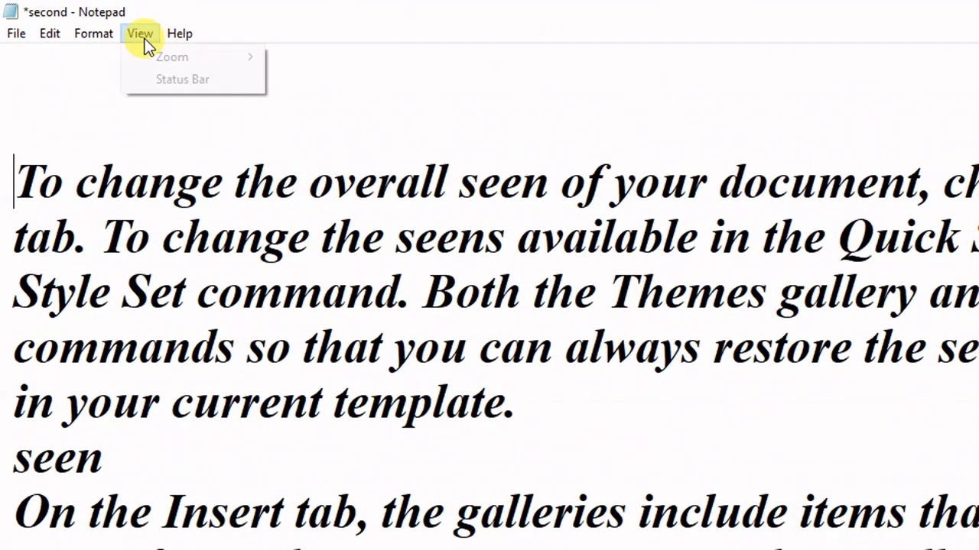
left_click(152, 80)
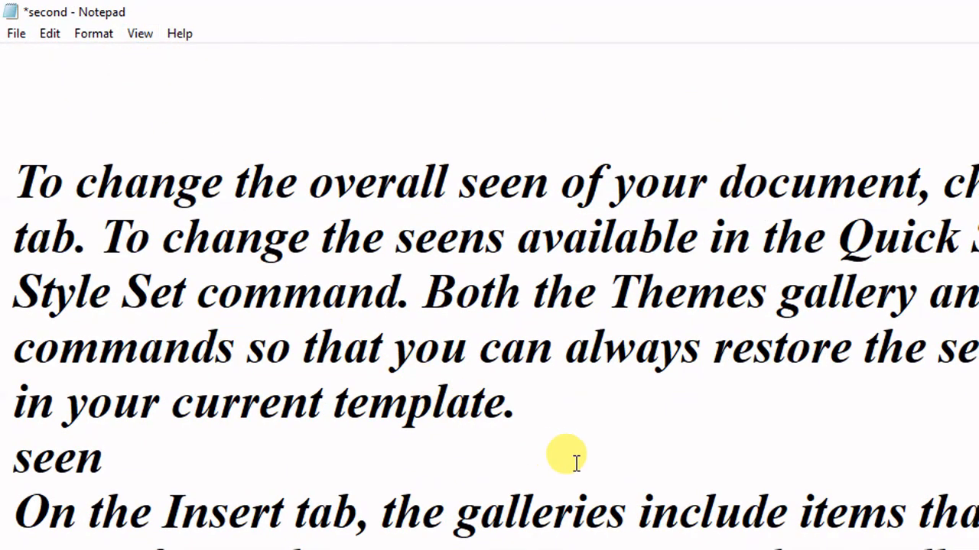
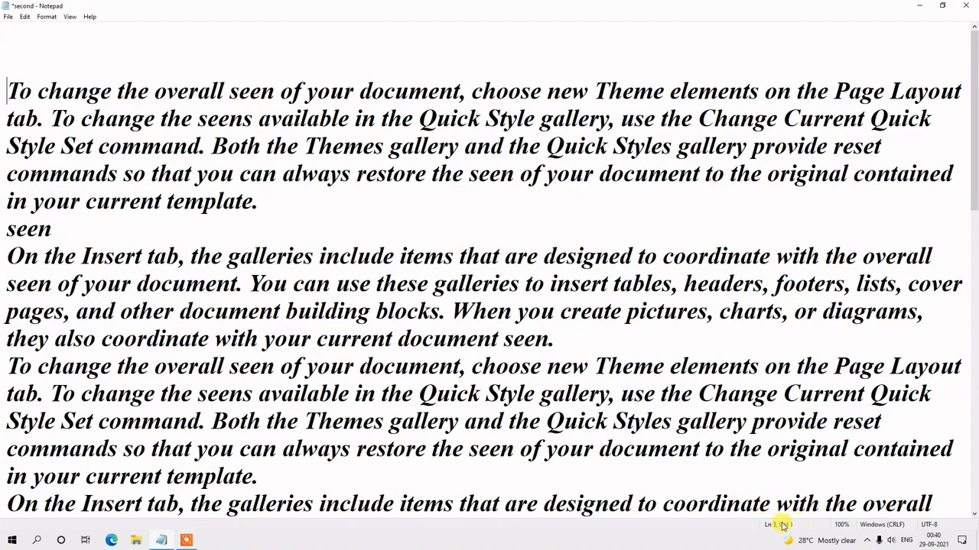
- Move the text cursor rightward character by character along the first text line, checking the column number in the status bar
key("Right")
key("Right")
key("Right")
key("Right")
key("Right")
key("Right")
key("Right")
key("Right")
key("Right")
key("Right")
key("Right")
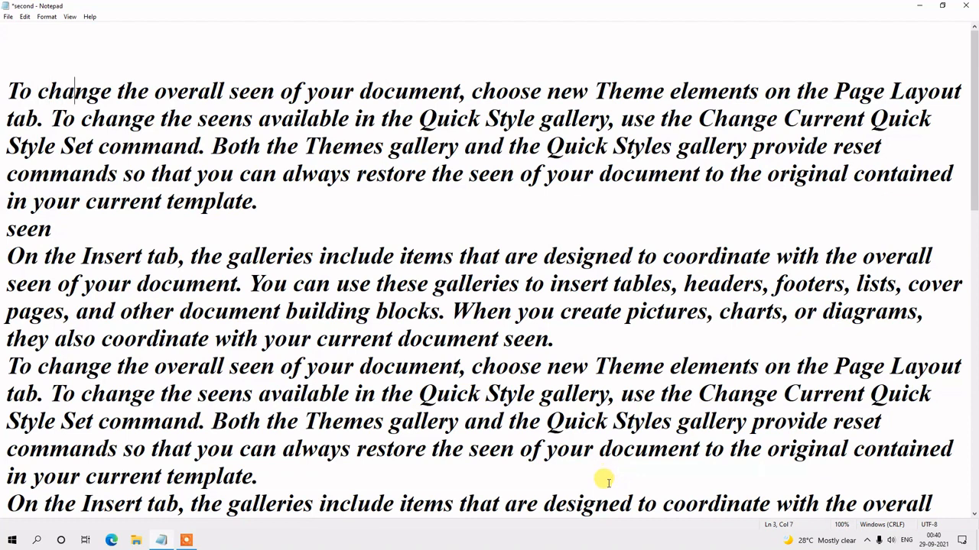
key("Right")
key("Right")
key("Right")
key("Right")
key("Right")
key("Right")
key("Right")
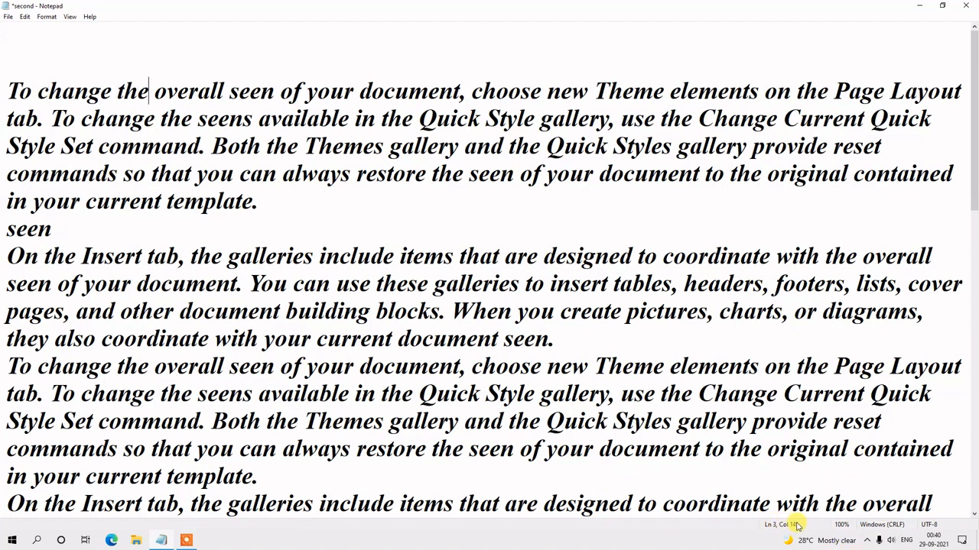
key("Right")
key("Right")
key("Right")
key("Right")
key("Right")
key("Right")
key("Right")
key("Right")
key("Right")
key("Right")
- Move the text cursor down to the second row of the "On the Insert tab" paragraph, checking the line number in the status bar
key("Down")
key("Down")
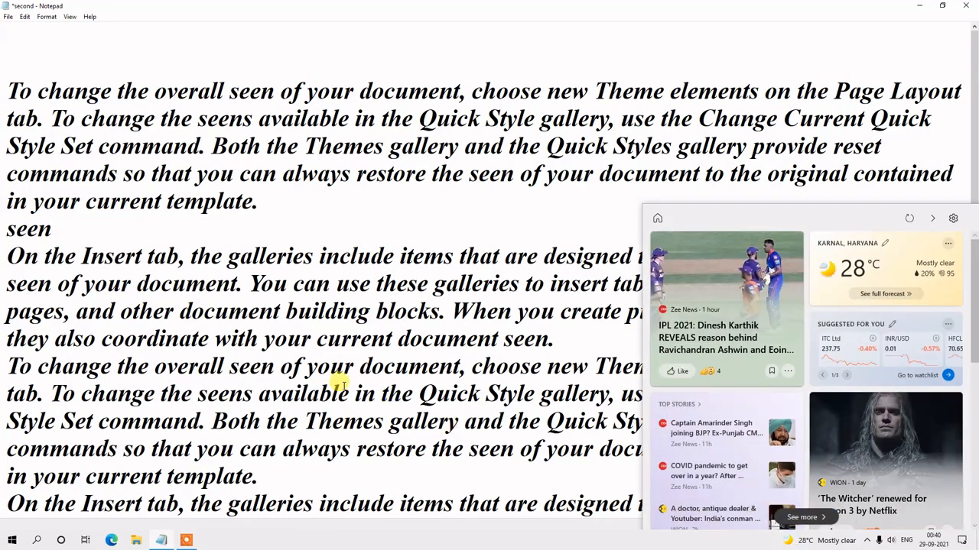
key("Down")
key("Down")
key("Down")
key("Down")
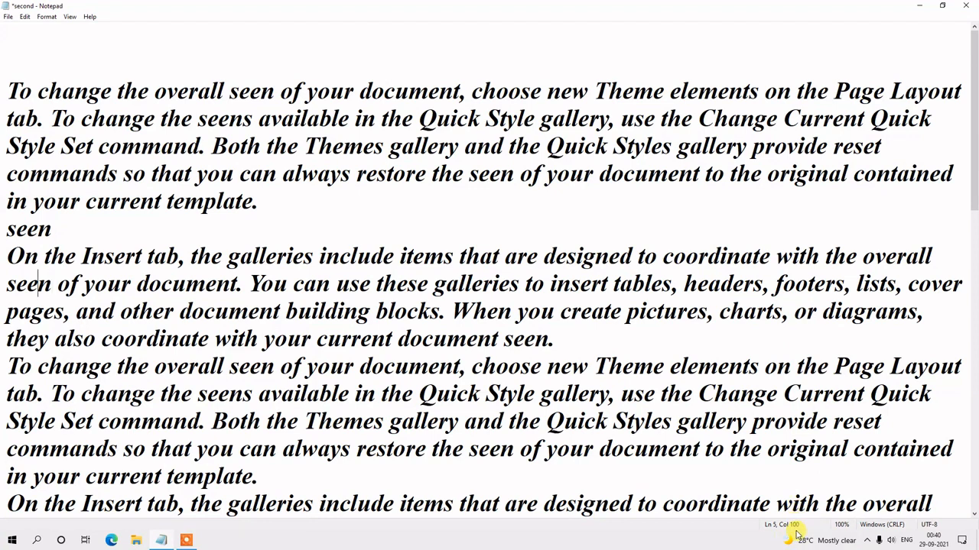
- Move the text cursor left to the start of the second row of the "On the Insert tab" paragraph
key("Left")
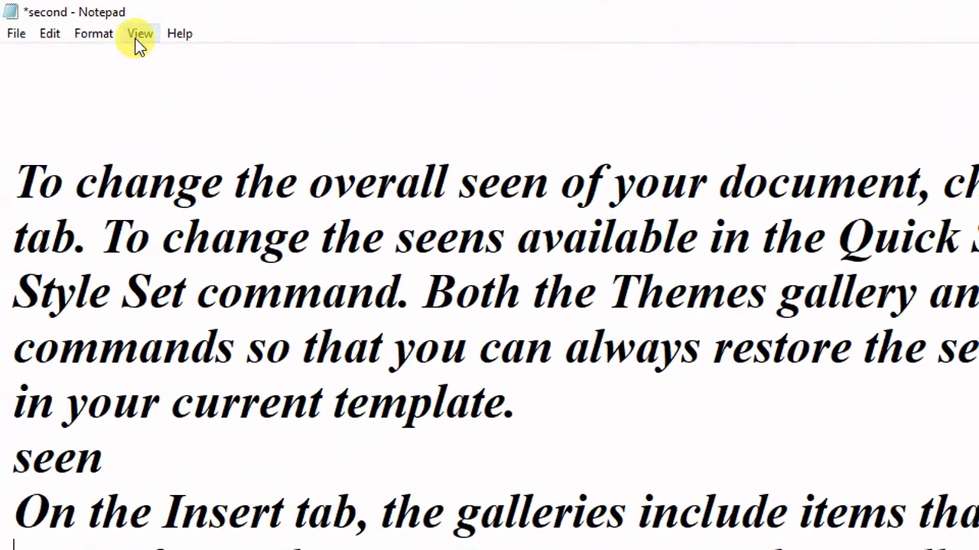
- View Notepad's online help page in the browser, then close the duplicate help page and the browser
left_click(164, 37)
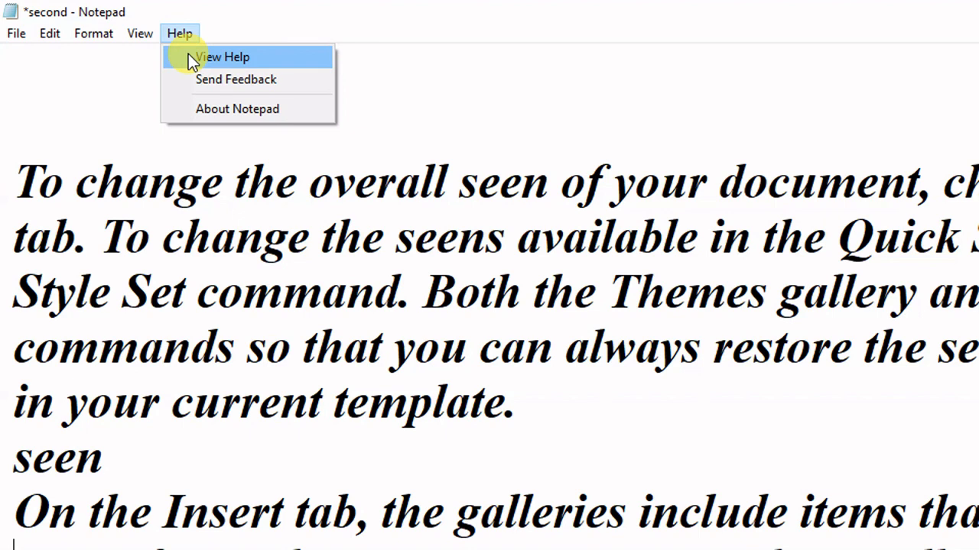
left_click(179, 57)
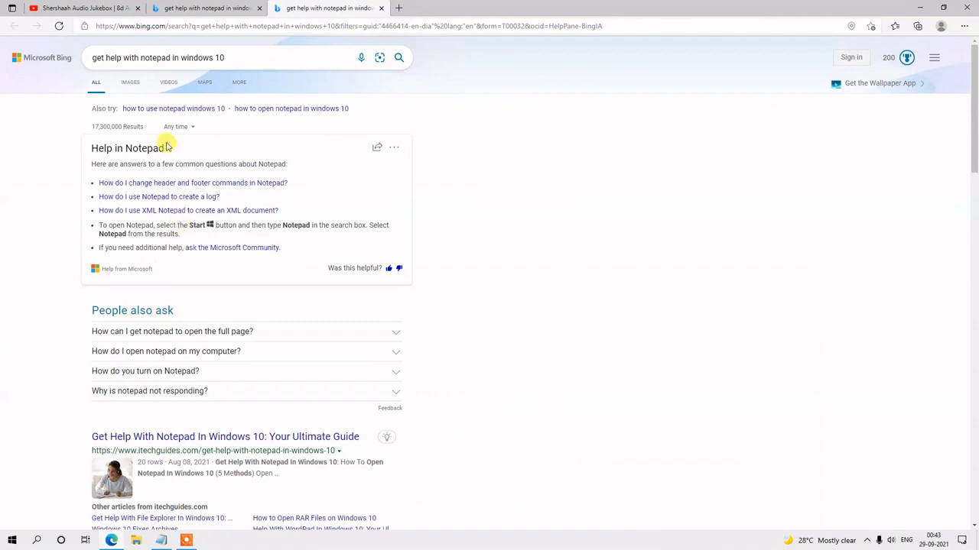
left_click(259, 8)
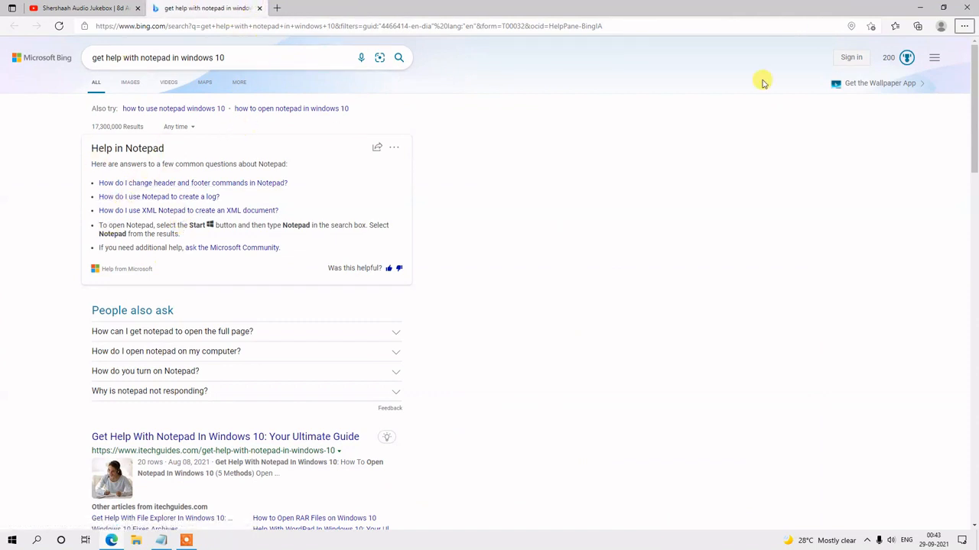
left_click(968, 8)
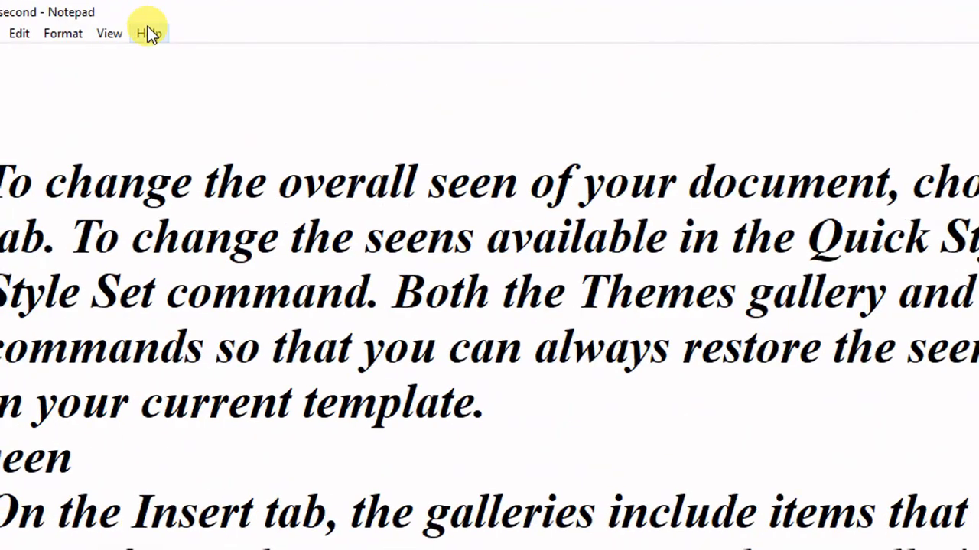
- View the About Notepad version and licence information, and close it
left_click(150, 34)
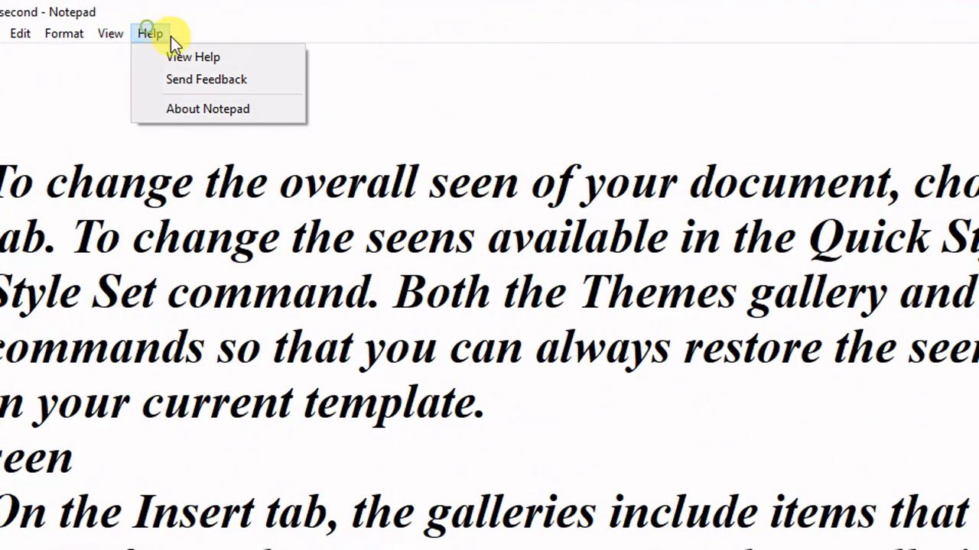
left_click(188, 109)
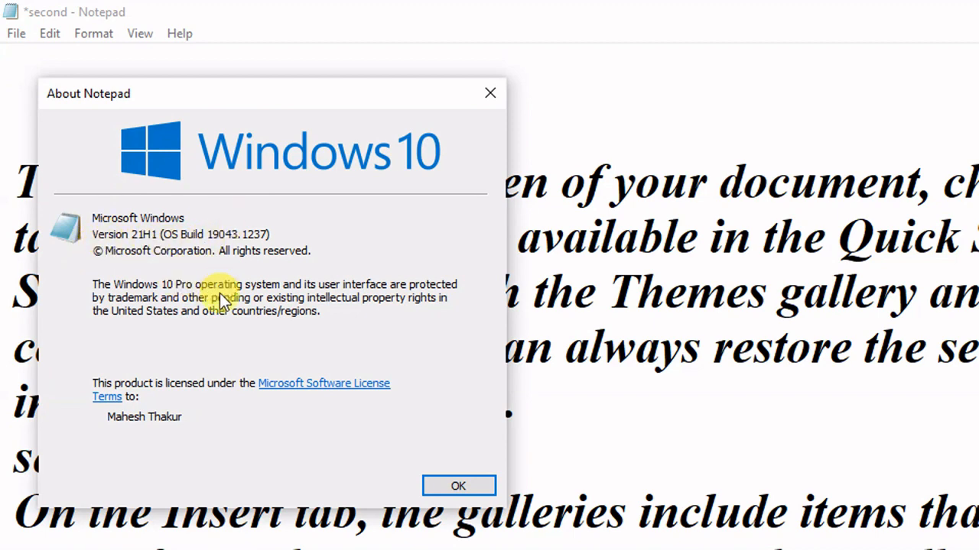
left_click(443, 466)
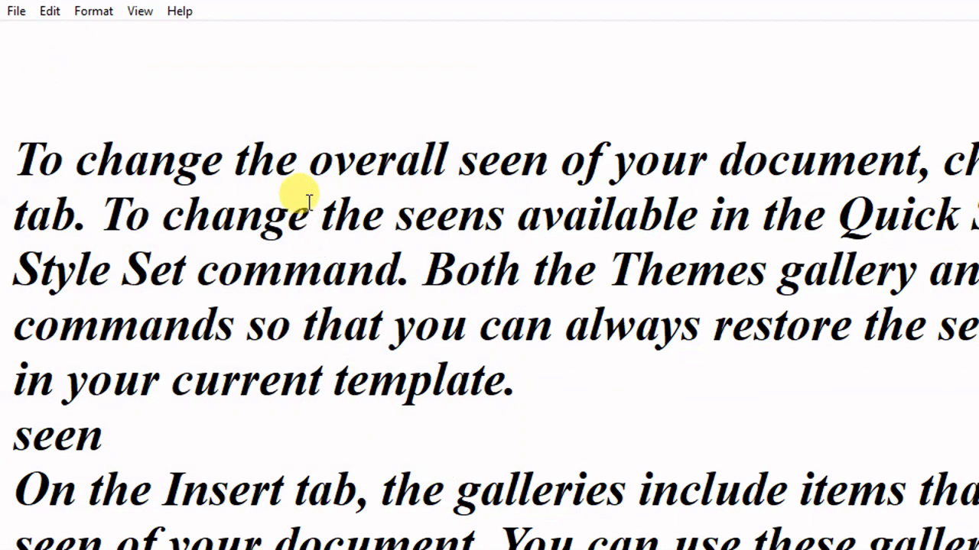